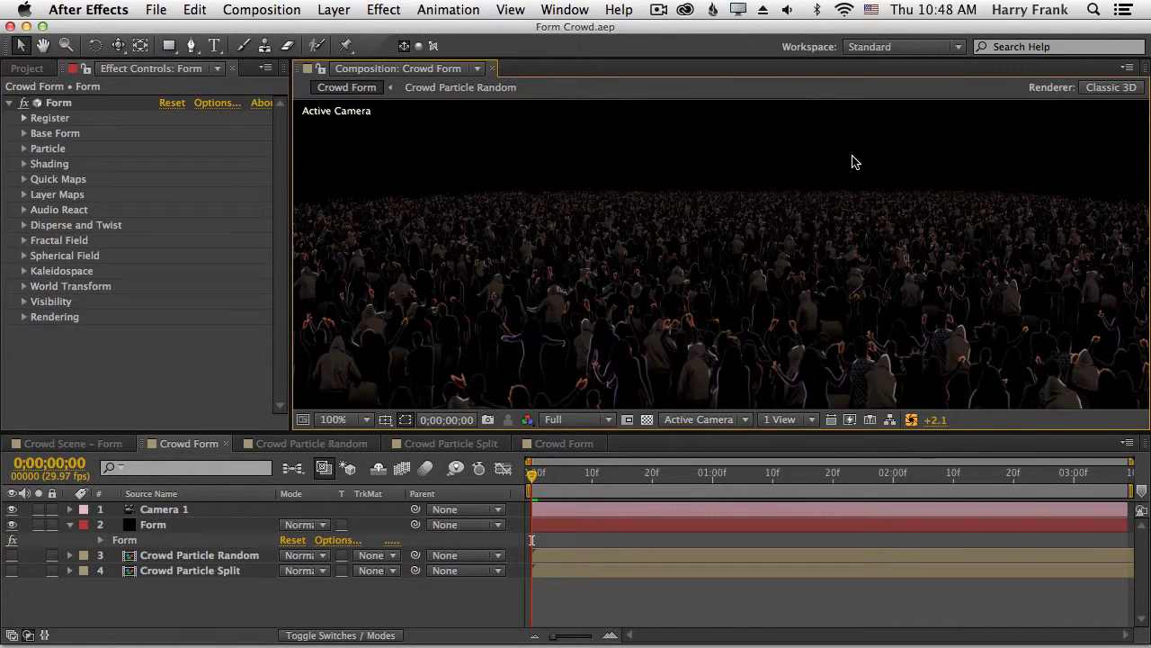
Switch to Crowd Scene – Form and scrub through its camera move, settling on 0;00;01;15
left_click(492, 477)
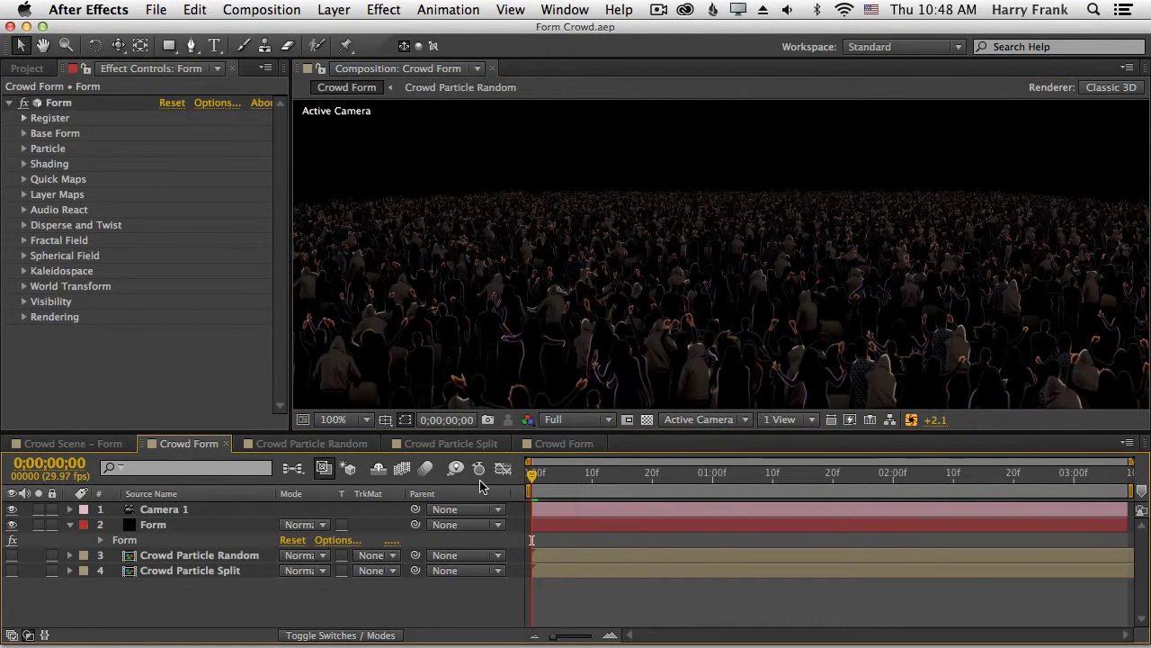
left_click(72, 443)
left_click(581, 476)
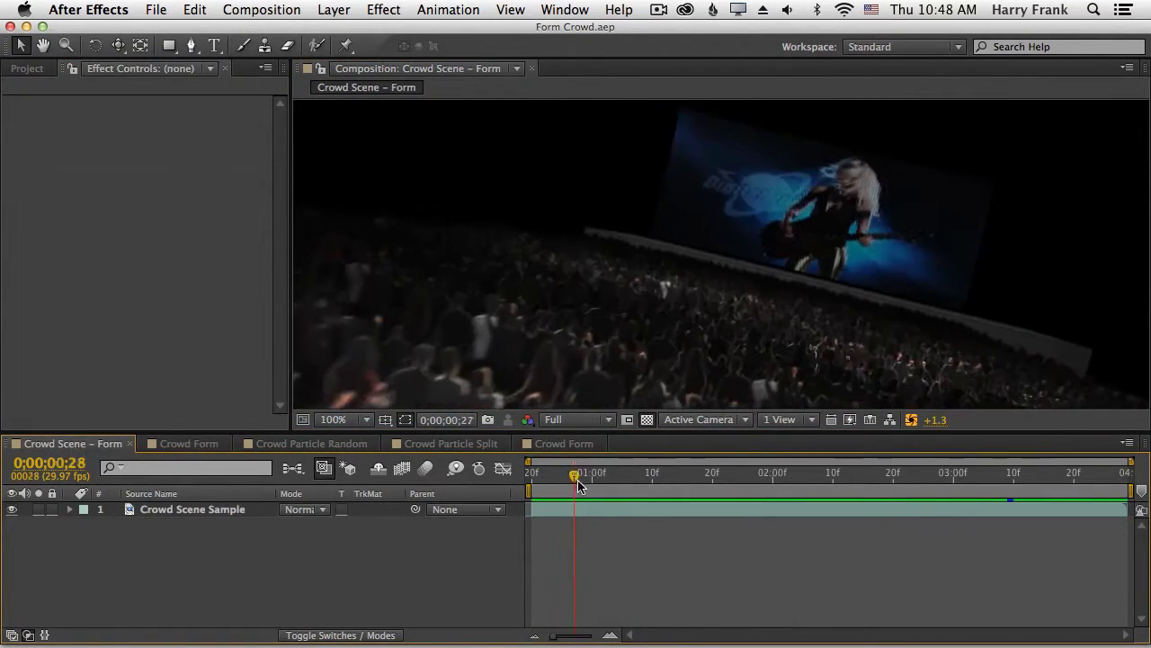
left_click_drag(582, 484, 816, 482)
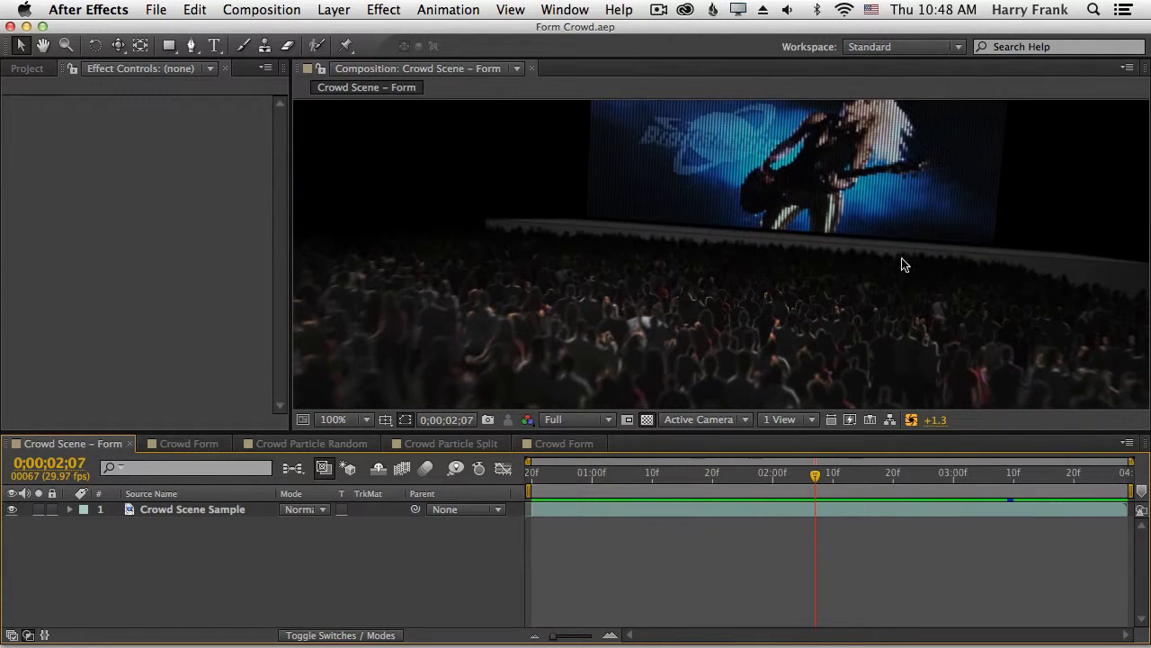
left_click(724, 477)
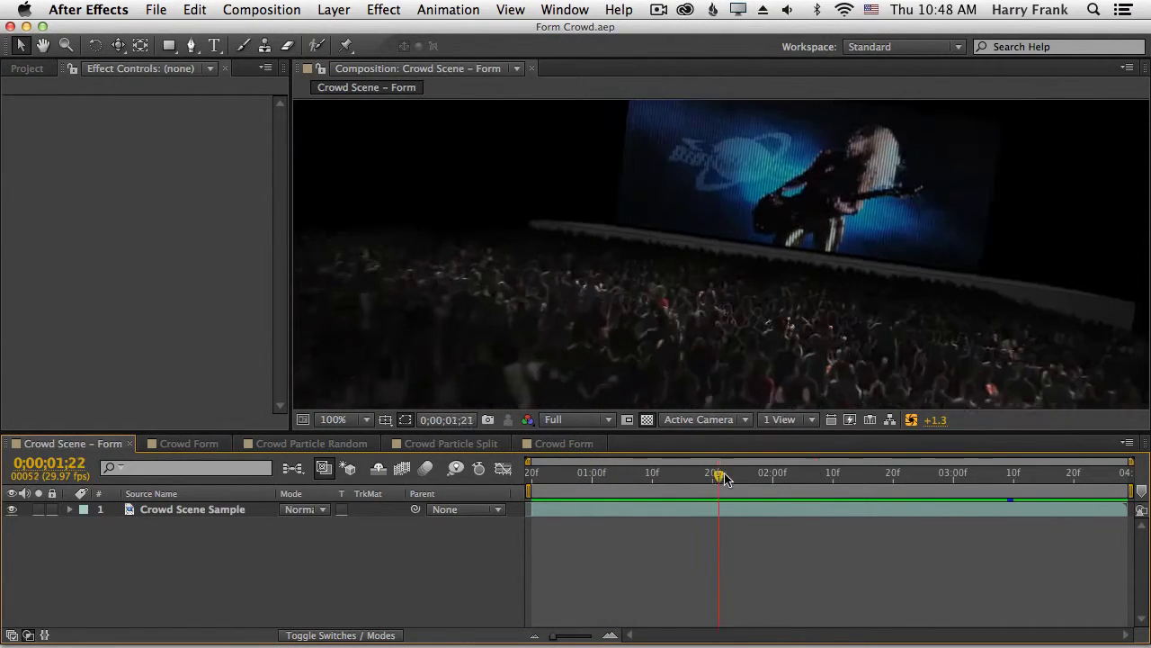
left_click_drag(731, 479, 681, 476)
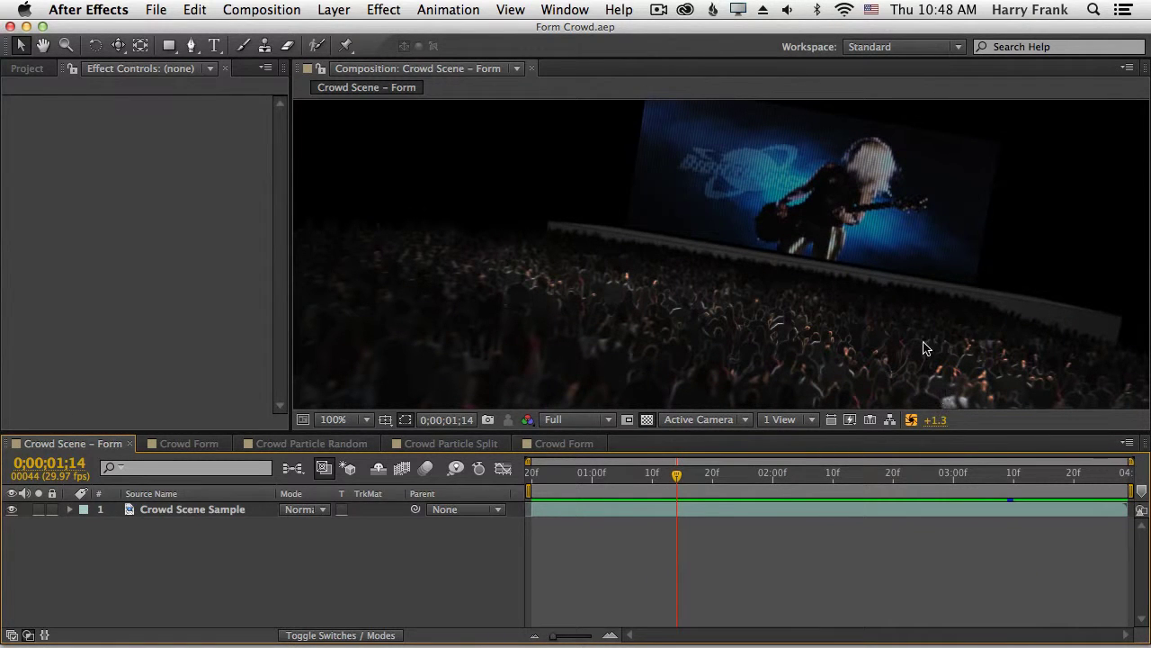
left_click_drag(715, 478, 659, 476)
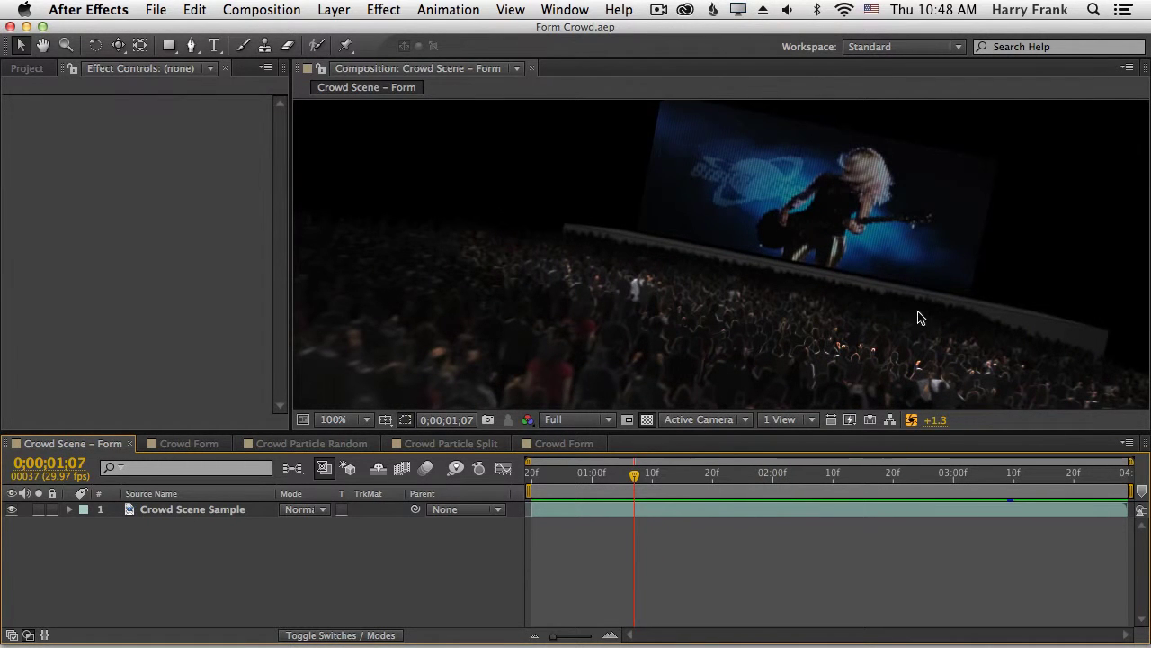
mouse_move(692, 484)
left_mouse_down()
mouse_move(681, 484)
mouse_move(722, 484)
mouse_move(670, 484)
left_mouse_up()
Back in Crowd Form, brighten the viewer exposure, keep Form on Full Render, and show layer names
left_click(189, 443)
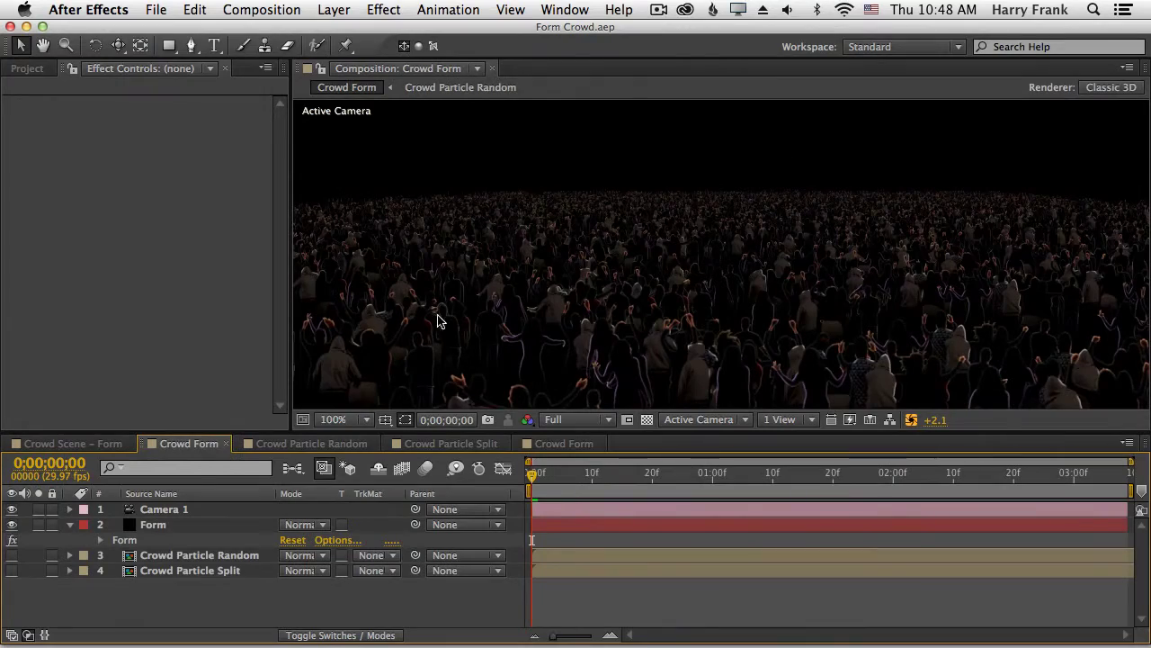
mouse_move(939, 421)
left_mouse_down()
mouse_move(900, 425)
mouse_move(957, 419)
left_mouse_up()
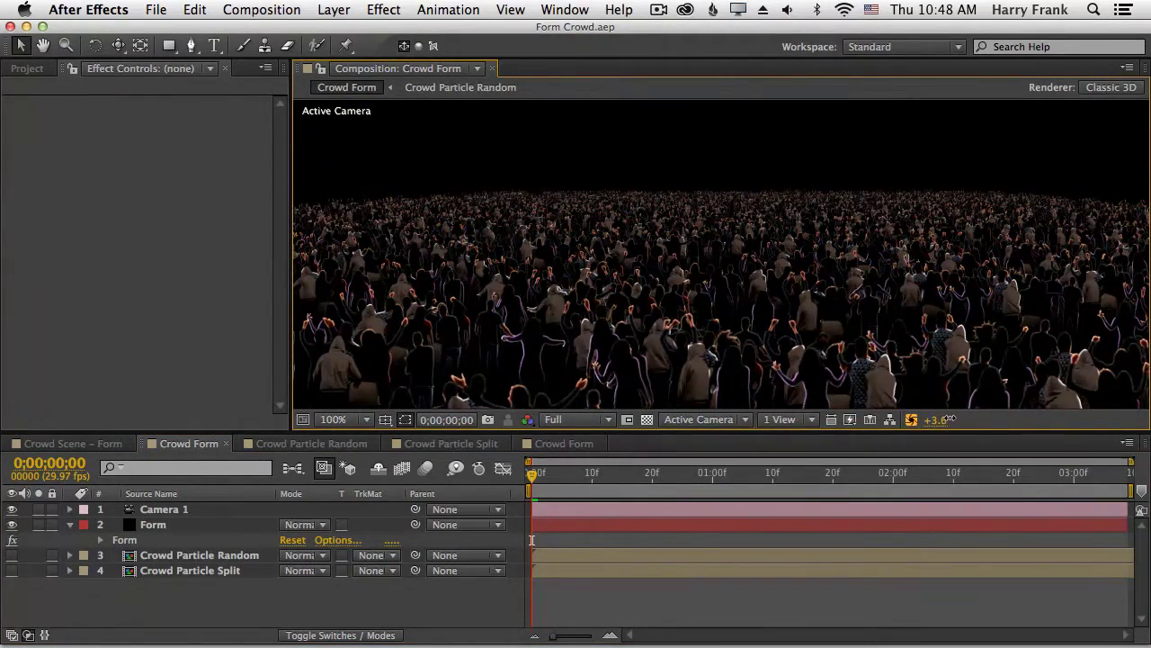
left_click(147, 540)
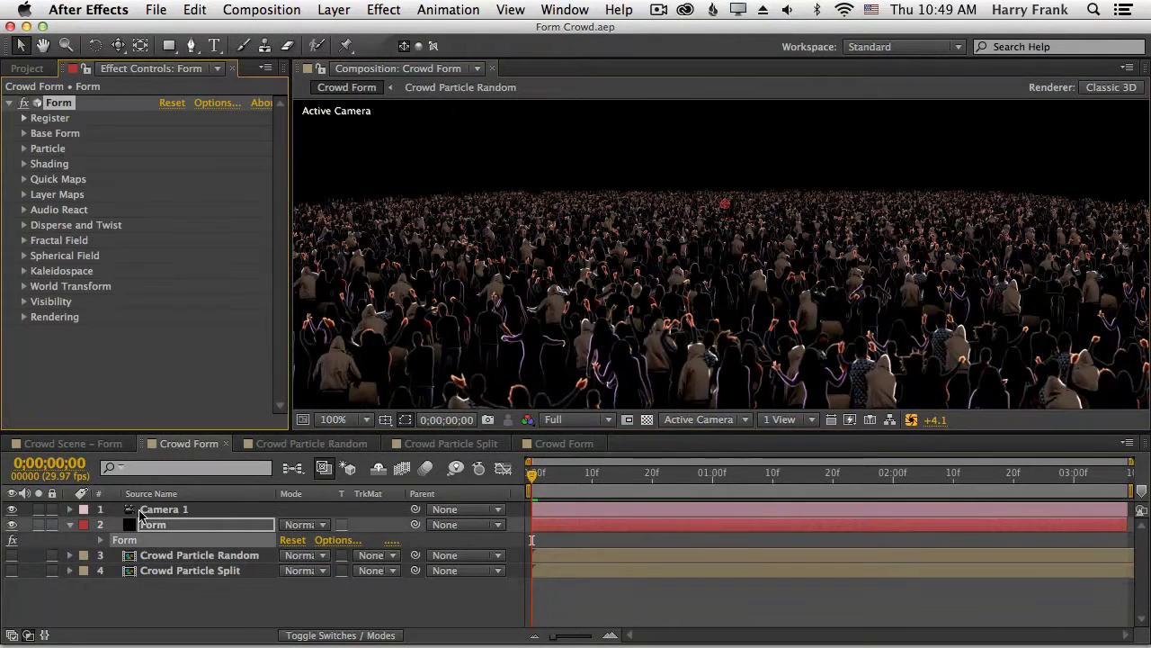
left_click(24, 317)
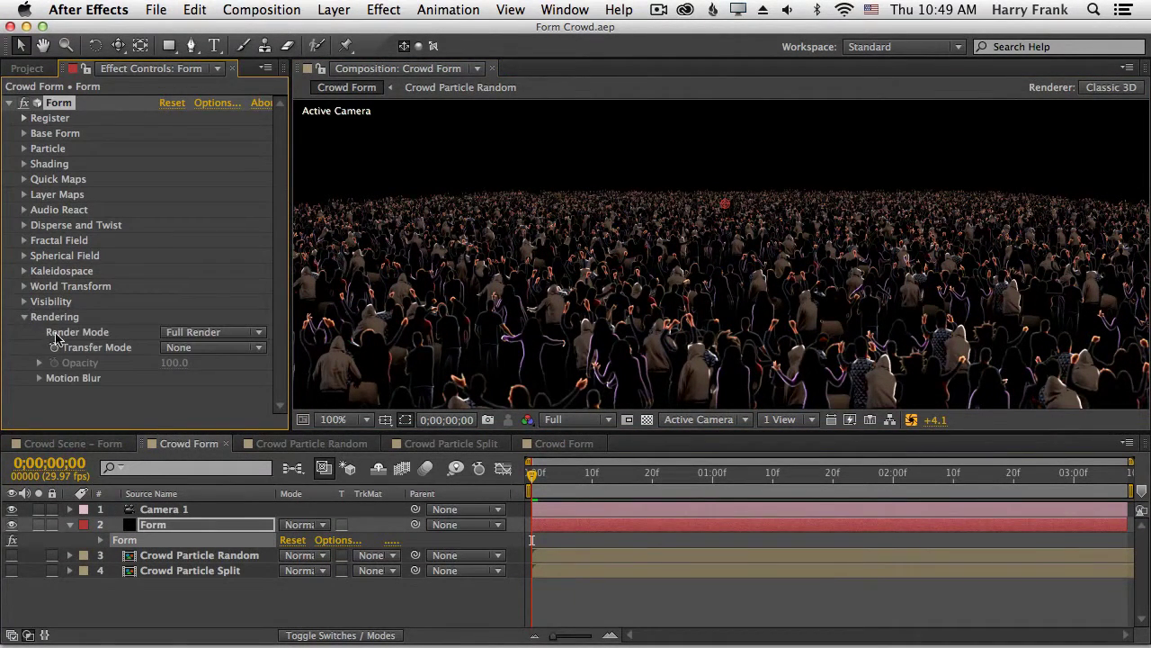
left_click(185, 333)
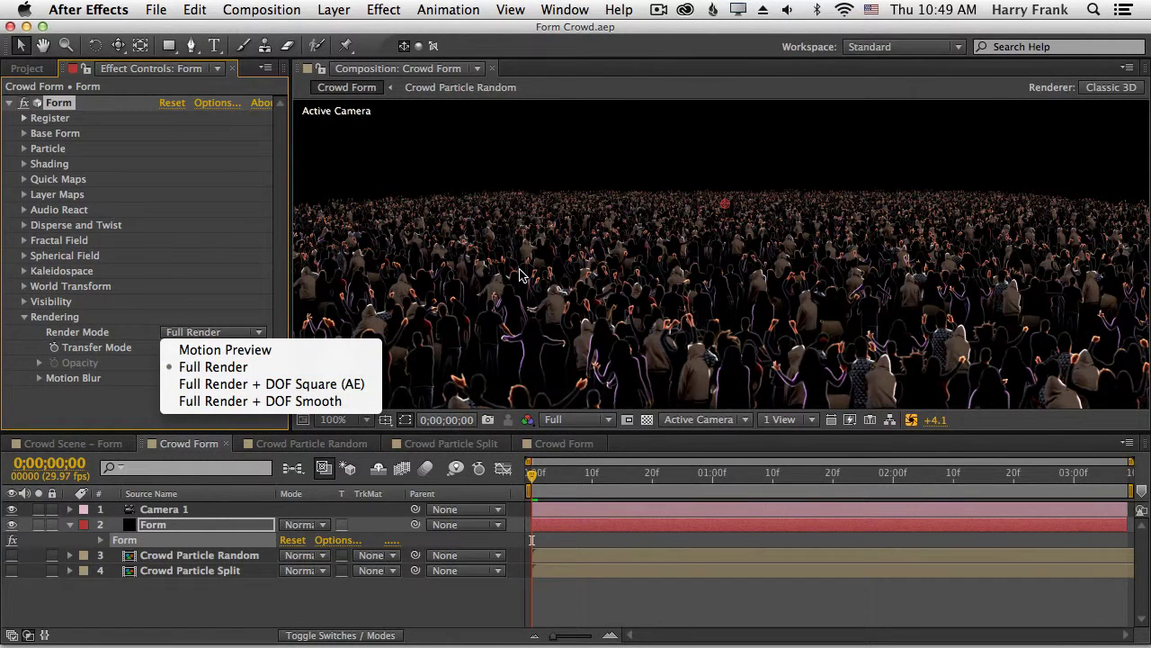
left_click(373, 286)
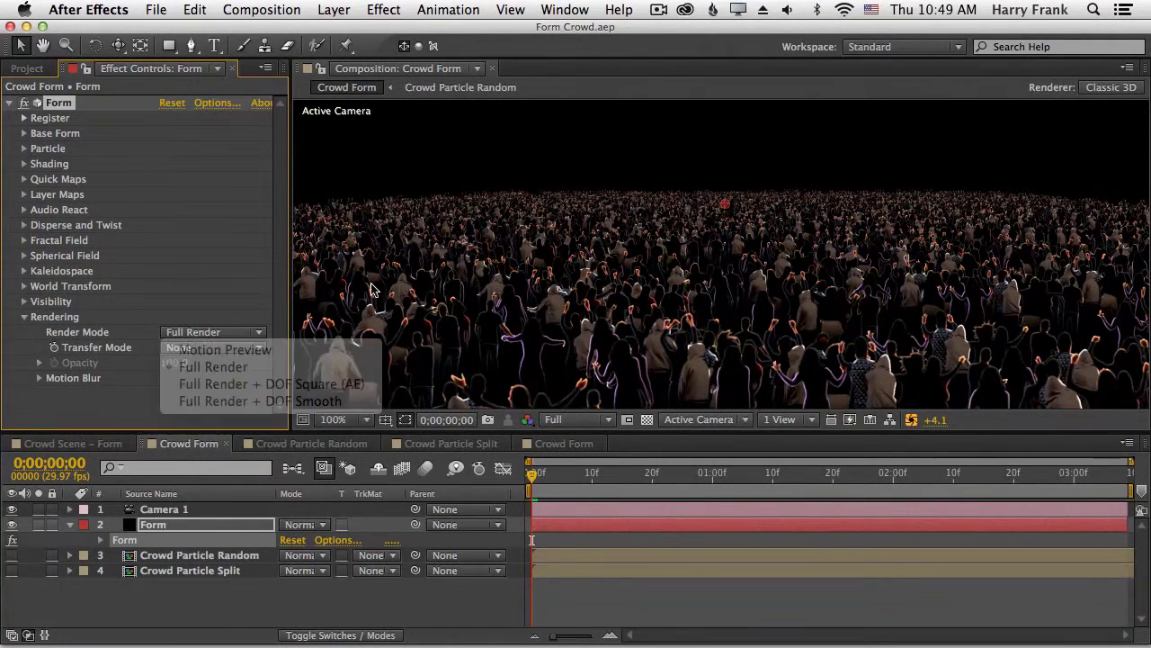
left_click(155, 495)
left_click(171, 510)
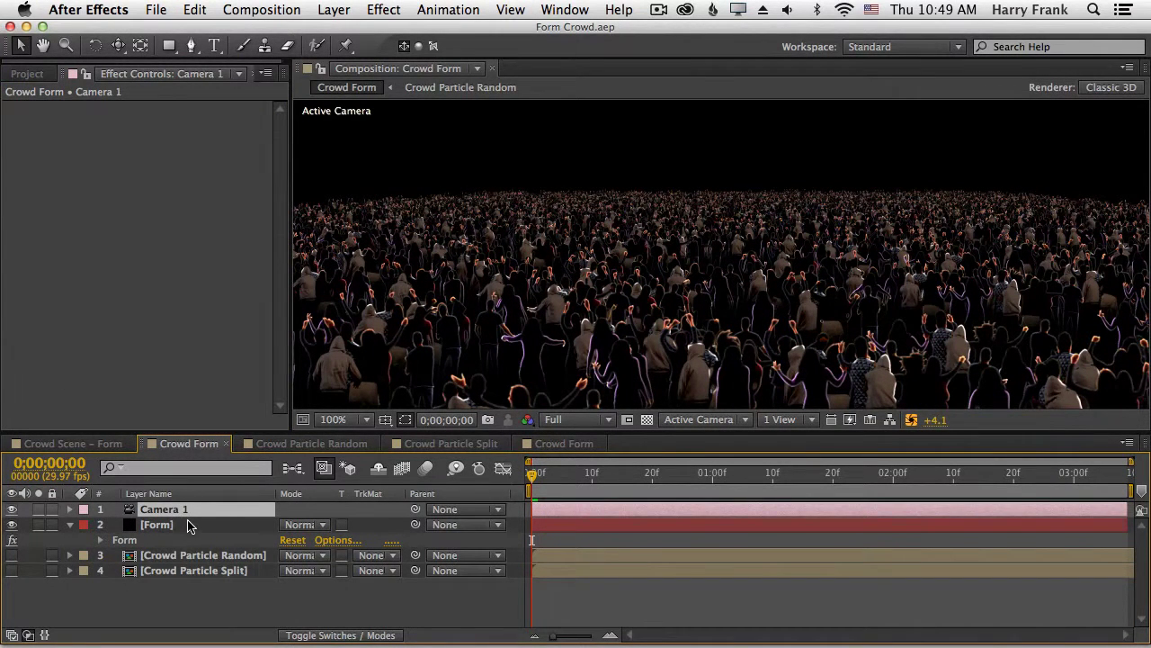
Turn Camera 1's Depth of Field on in its Camera Options
key("a")
key("a")
key("h")
scroll(189, 548, "down", 1)
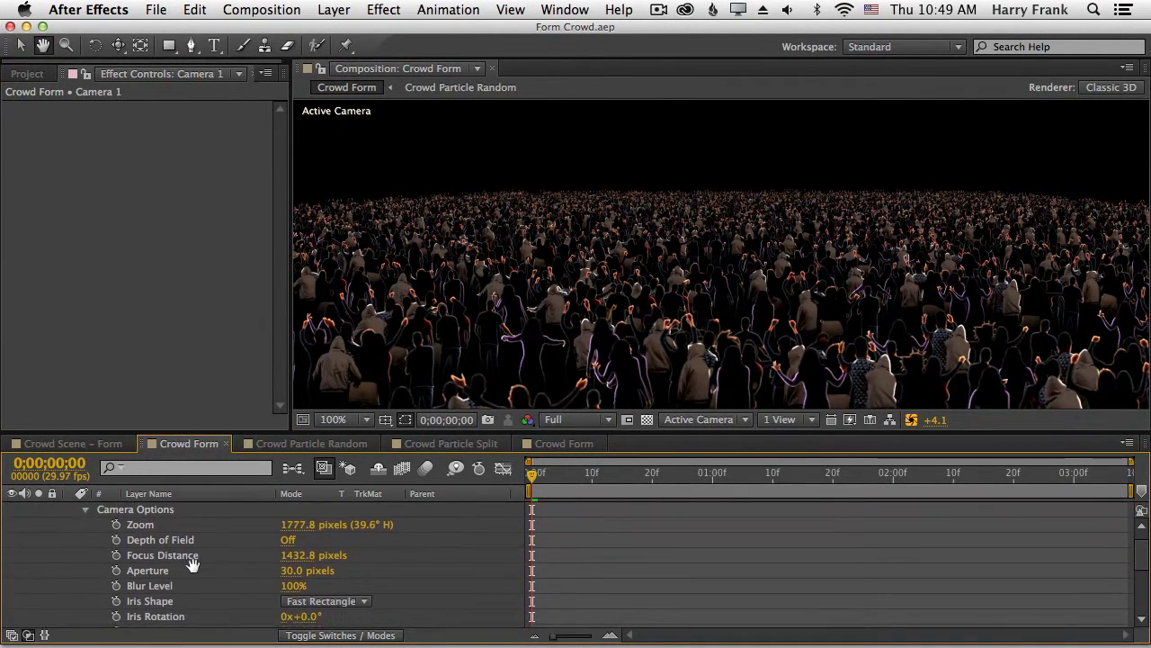
scroll(191, 560, "down", 1)
key("v")
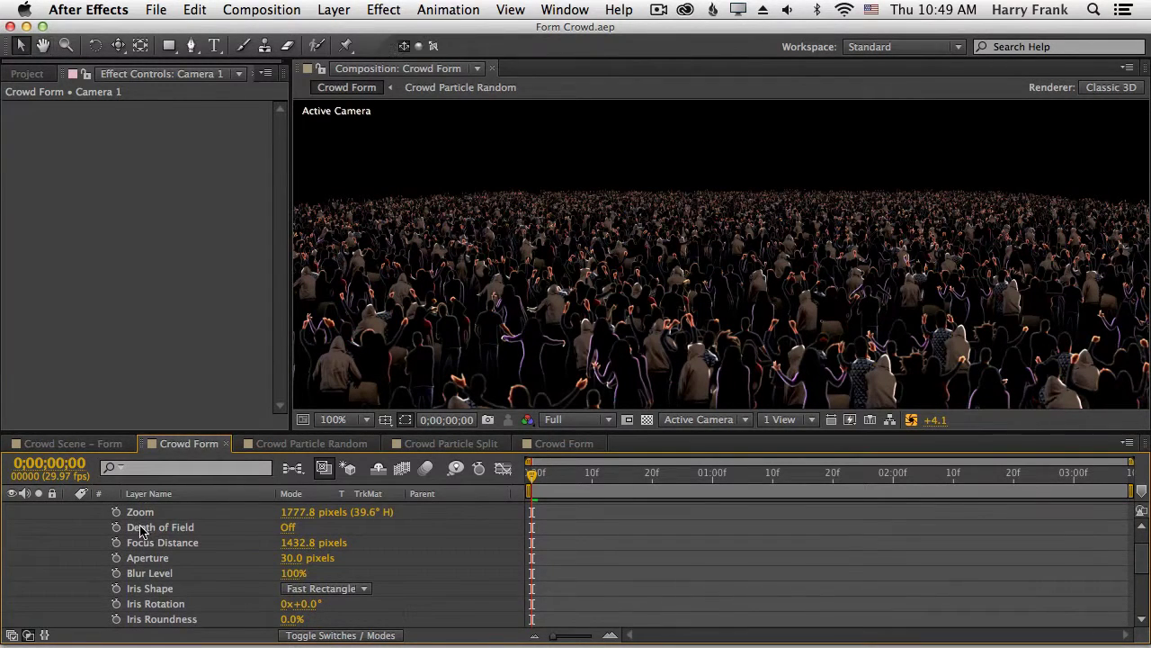
left_click(288, 530)
key("a")
key("a")
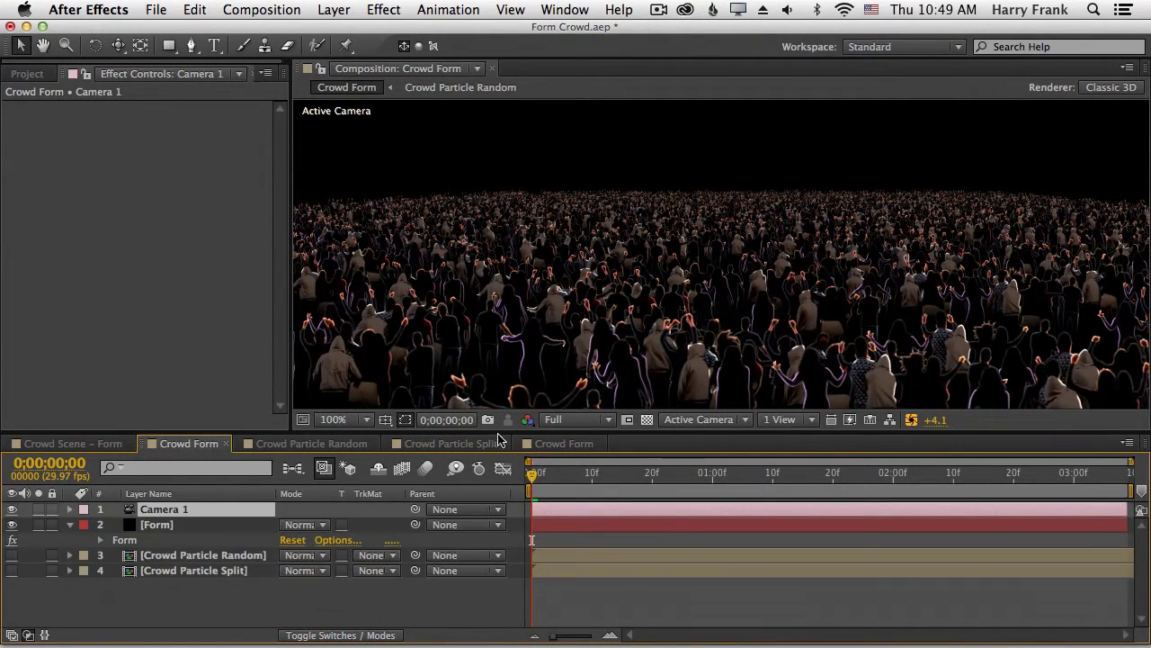
Set Form's Render Mode to Full Render + DOF Smooth
left_click(135, 541)
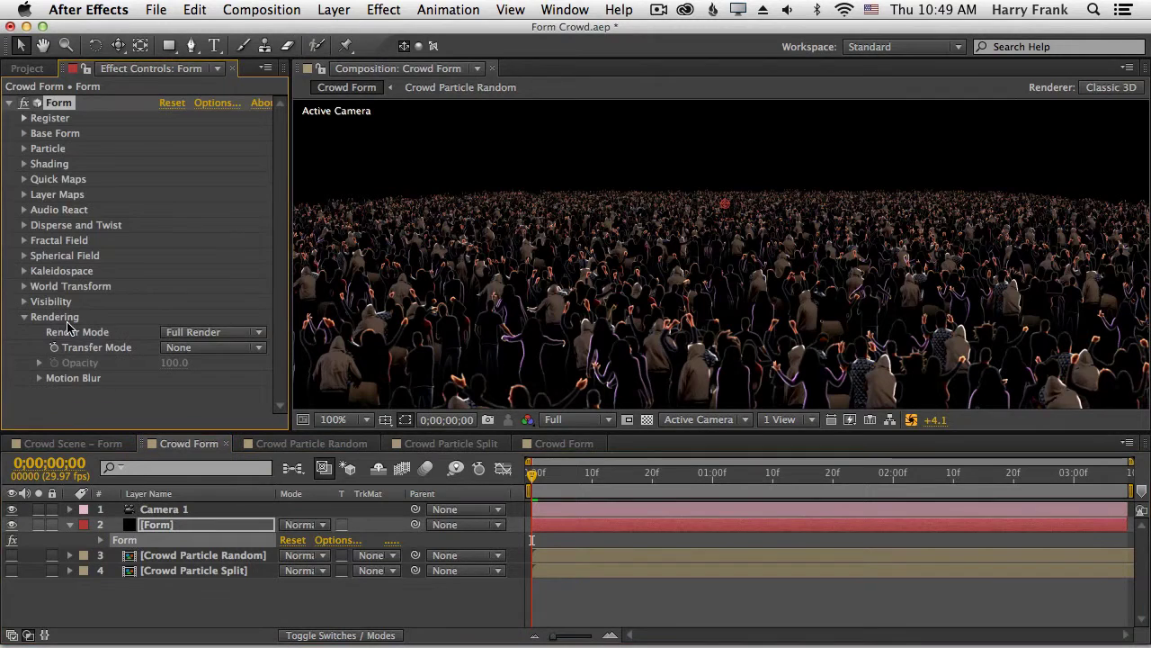
left_click(219, 333)
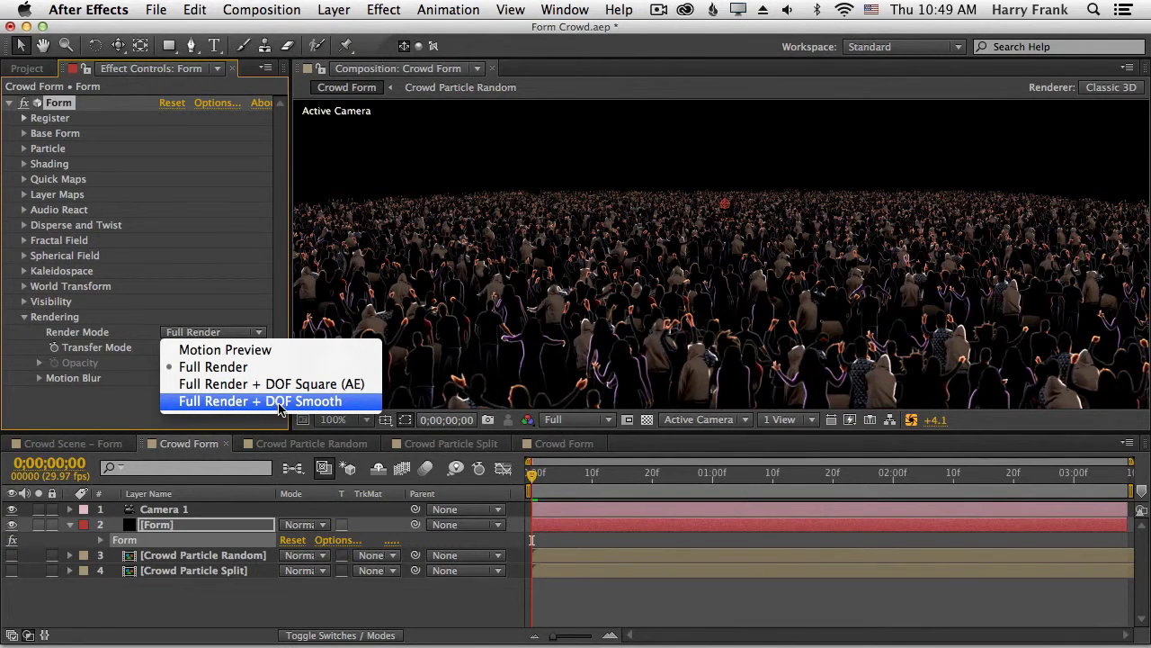
left_click(347, 403)
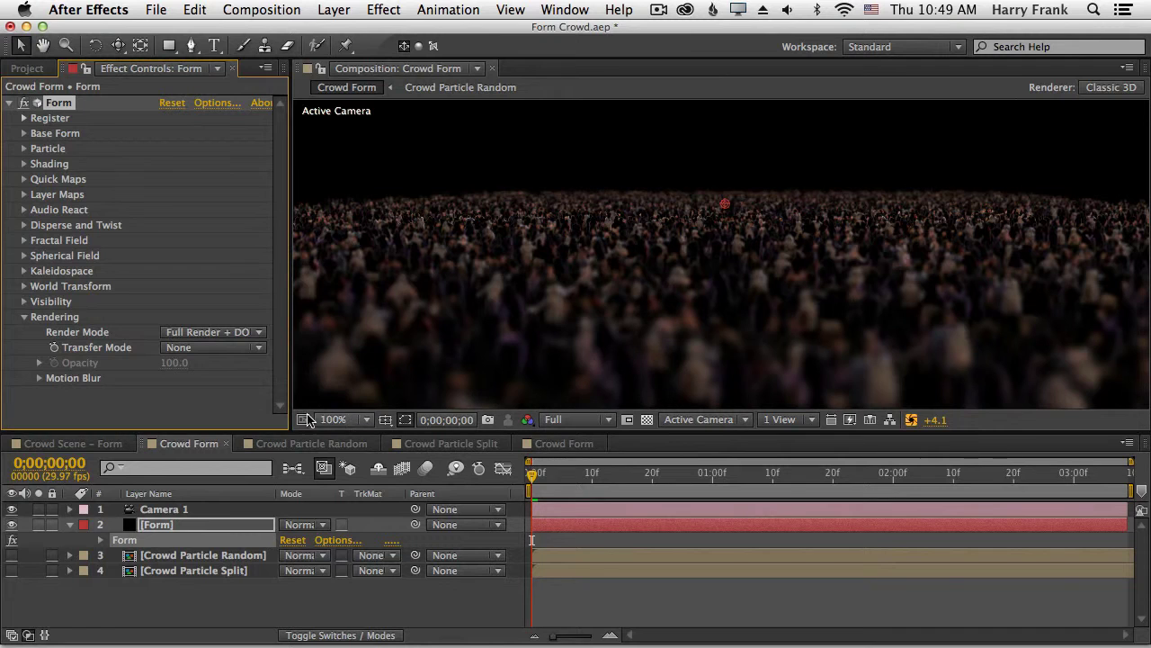
Scrub Camera 1's Focus Distance down to 1307.8 pixels
left_click(180, 511)
key("a")
key("a")
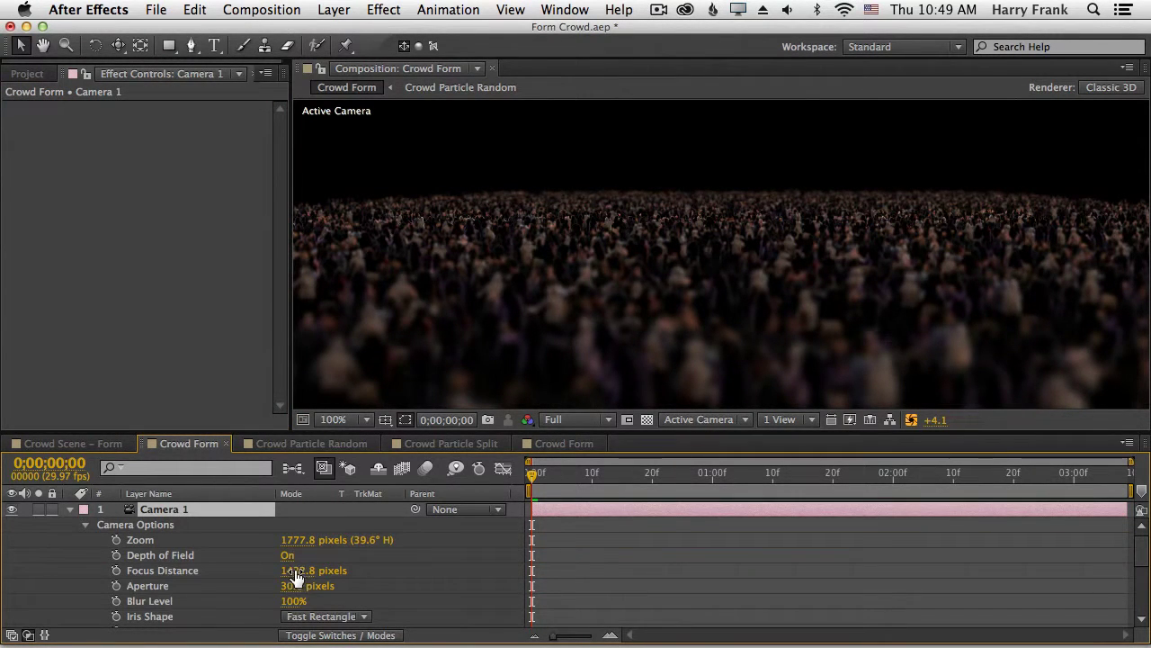
left_click_drag(297, 571, 229, 570)
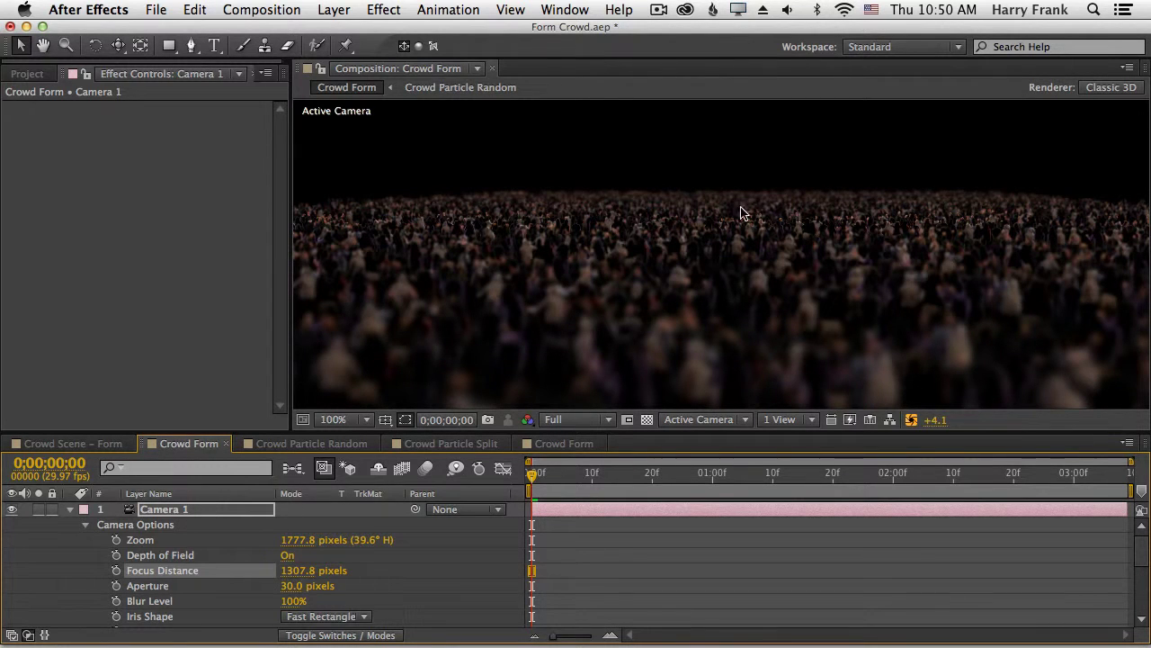
key("BackSpace")
key("BackSpace")
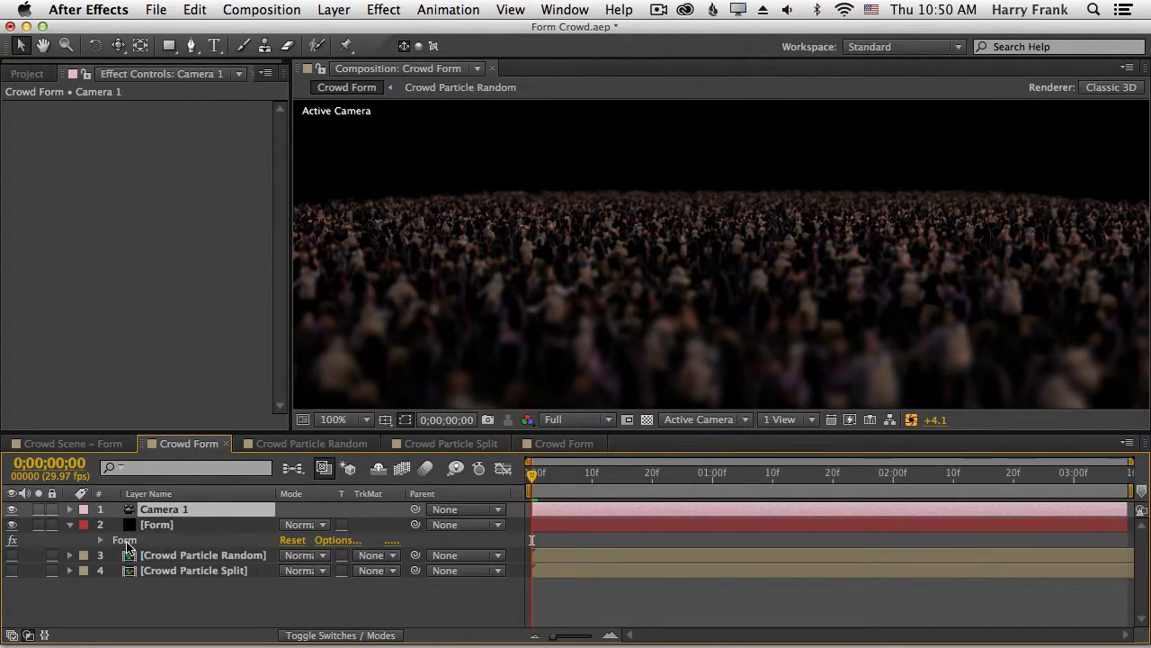
left_click(131, 540)
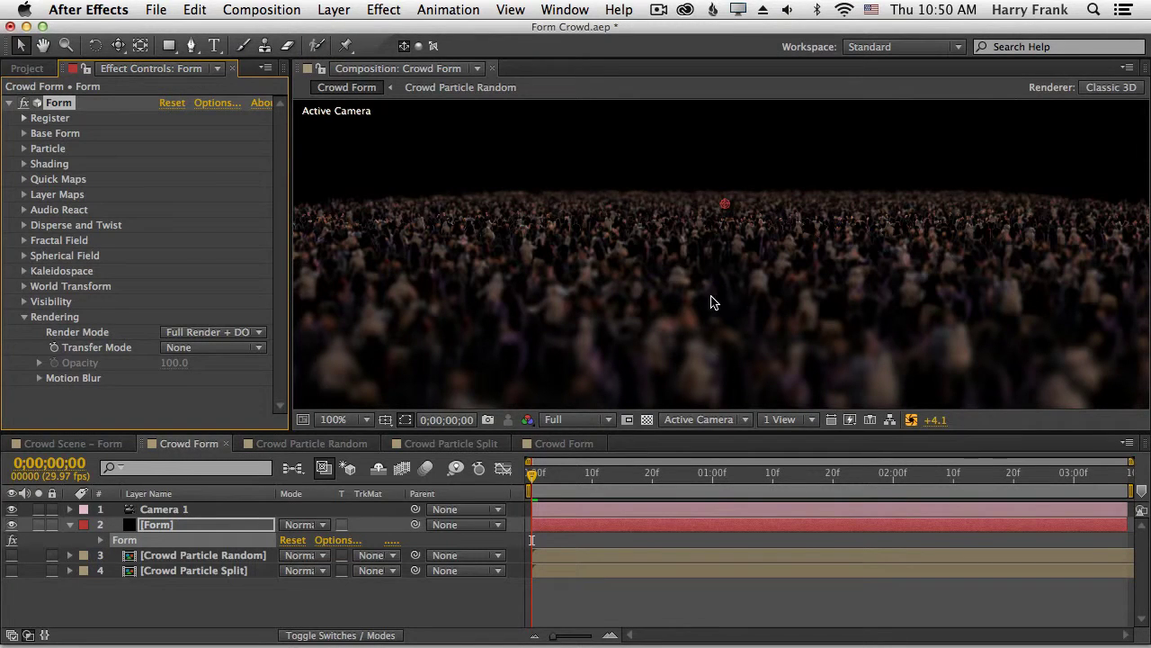
Add frame-0 keyframes for Camera 1's Point of Interest and Position
left_click(185, 510)
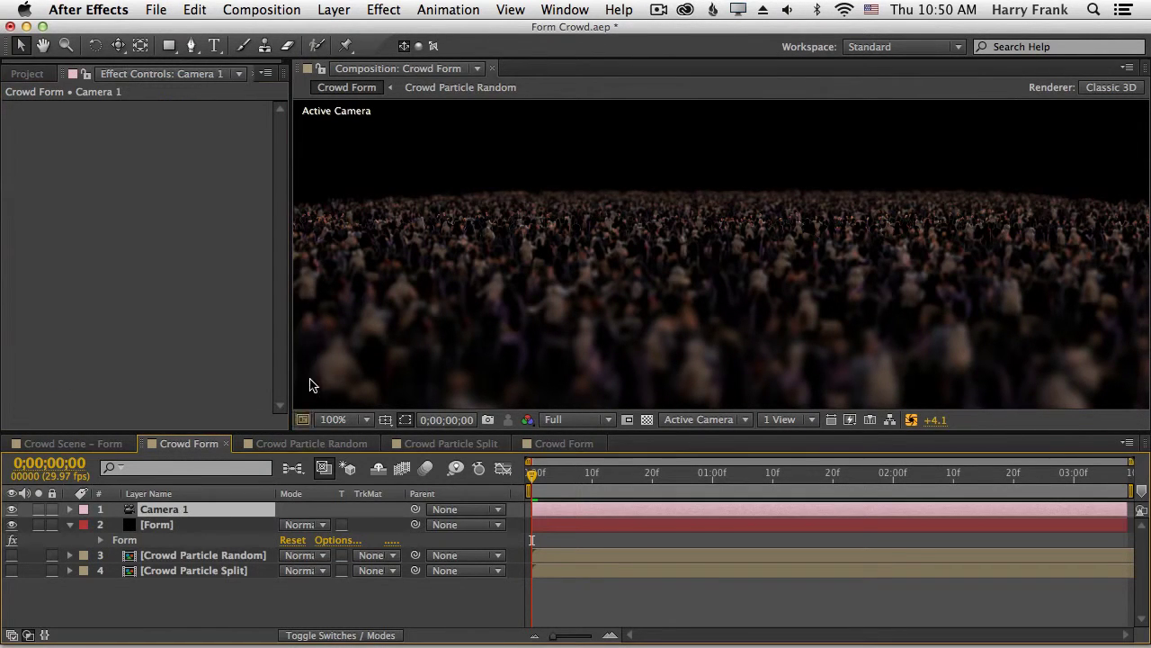
key("p")
key("p")
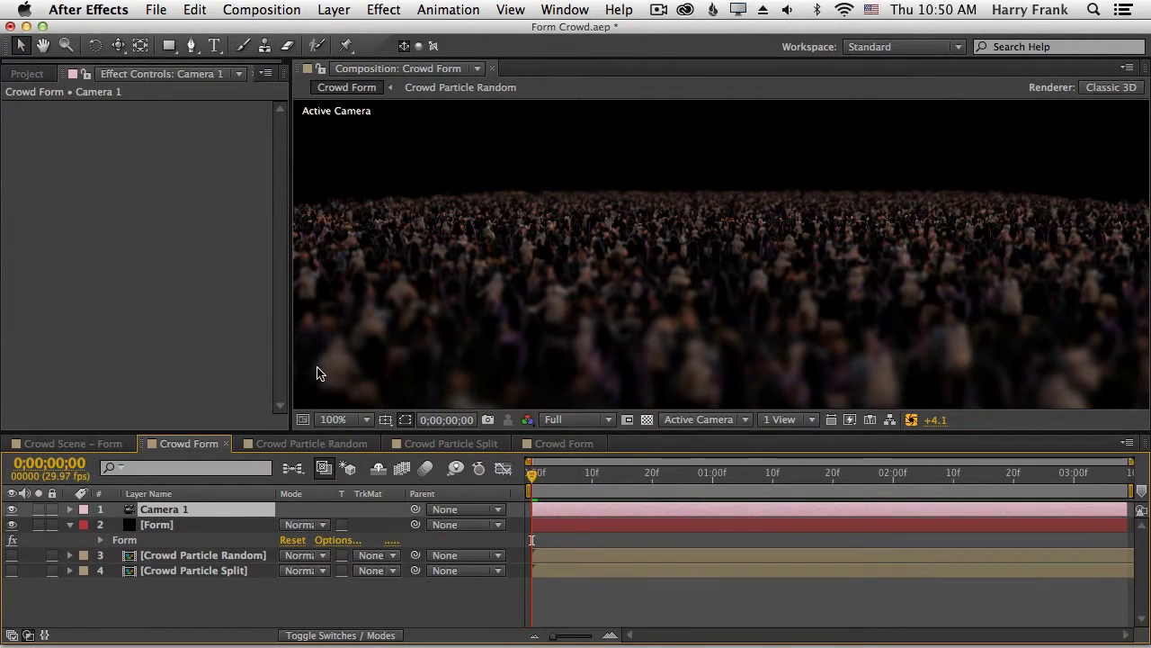
key("p")
key("shift+a")
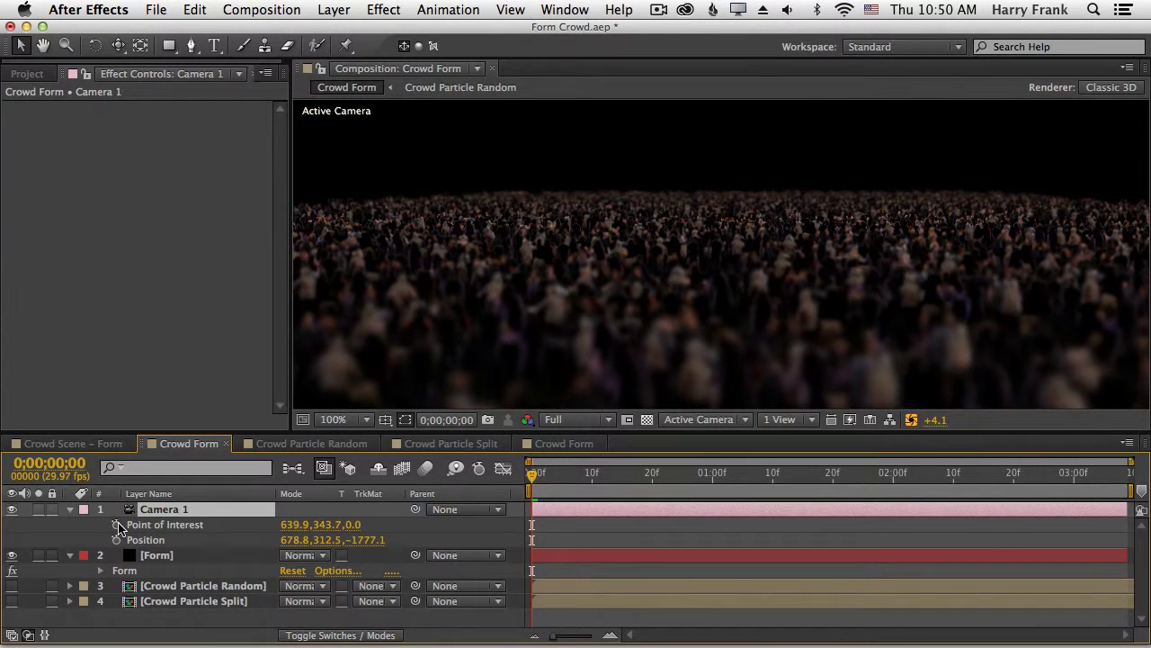
left_click(116, 524)
left_click(116, 540)
left_click(152, 555)
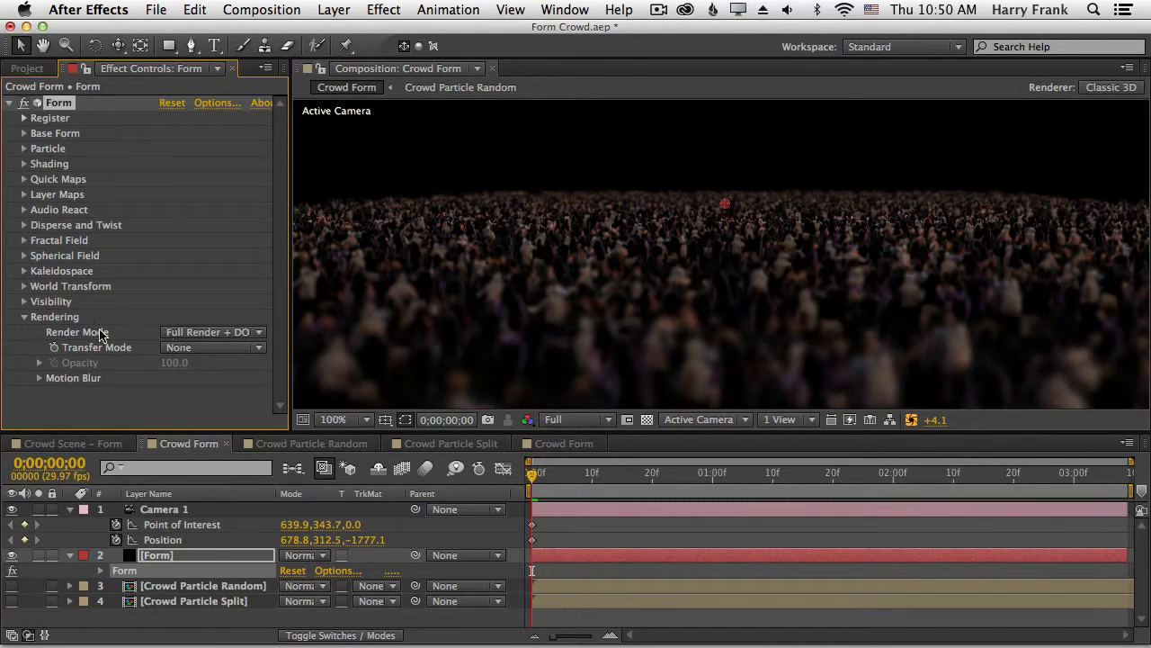
left_click(180, 334)
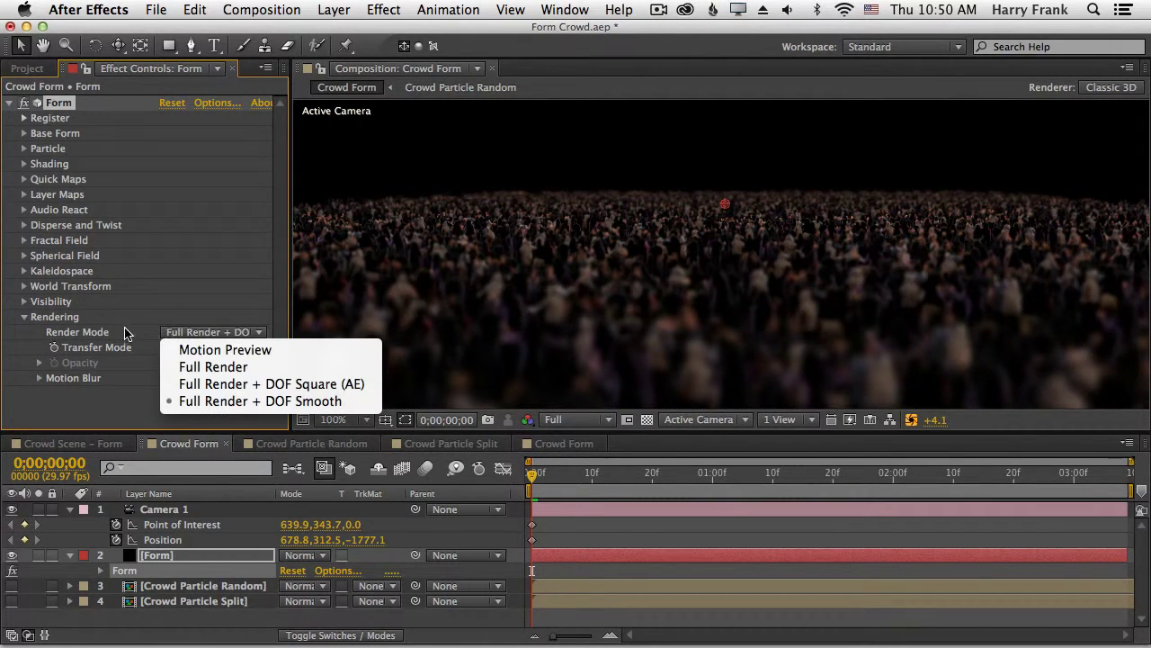
Switch Form to Motion Preview and push Camera 1 forward toward the crowd at the last frame
left_click(179, 350)
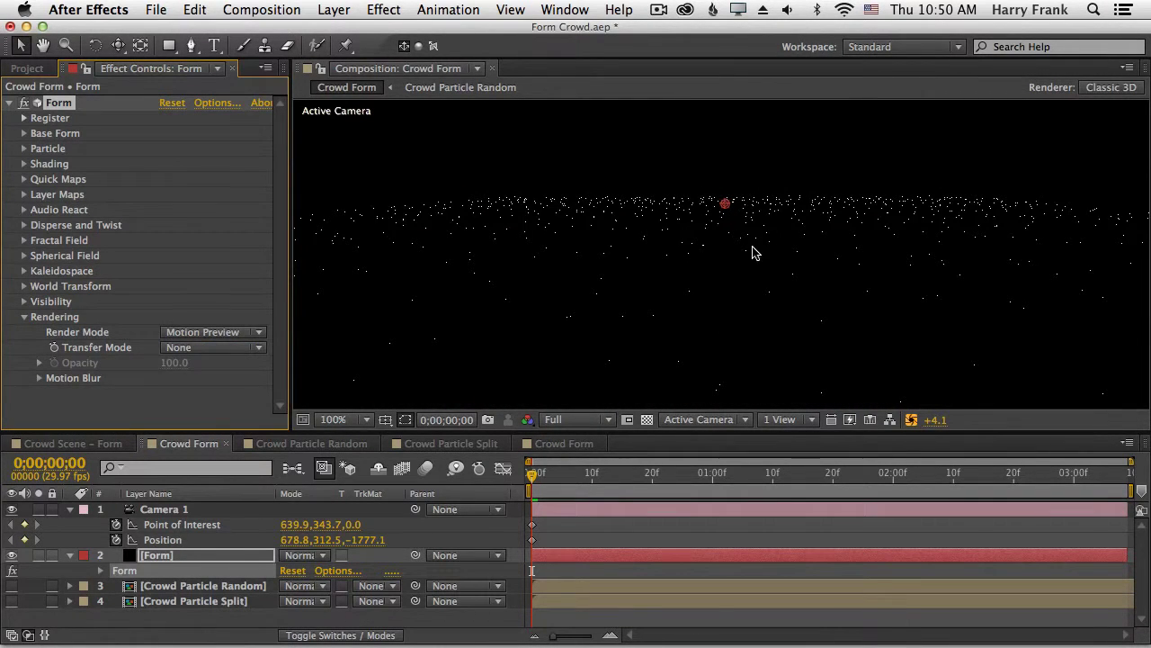
left_click(1143, 484)
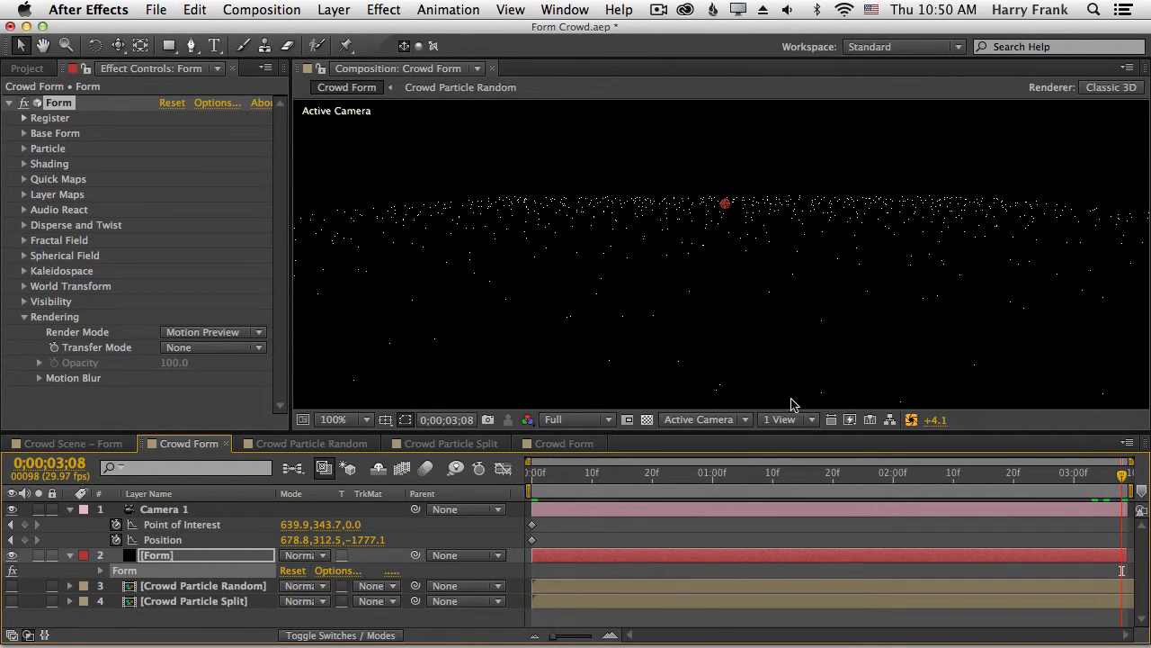
key("c")
left_click_drag(810, 339, 873, 270)
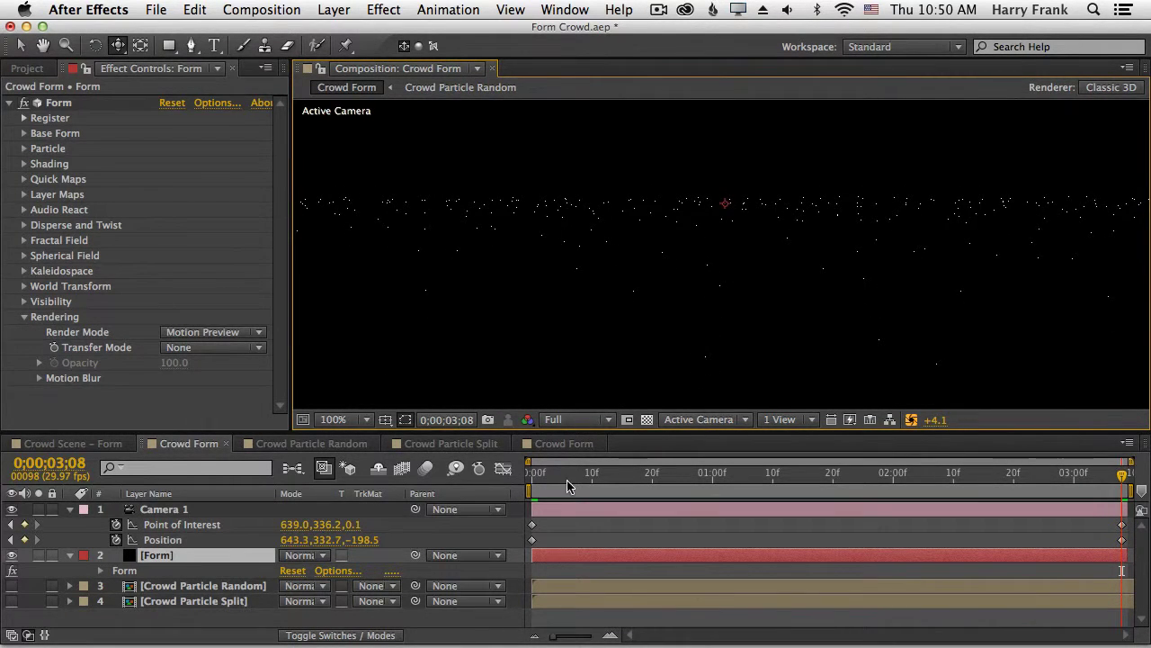
key("Home")
left_click_drag(693, 285, 679, 290)
Keyframe Camera 1's Orientation, rolling it on Z to 347° by the end, and preview
left_click(165, 513)
key("r")
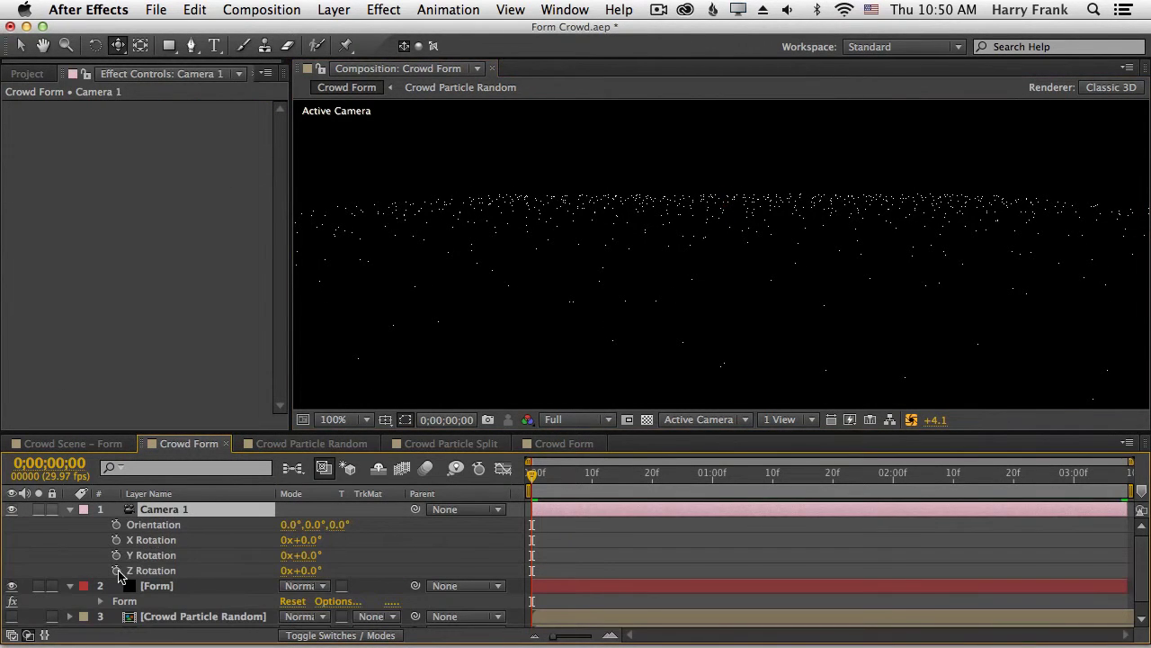
left_click(116, 525)
left_click_drag(340, 525, 360, 524)
left_click_drag(675, 494, 1122, 494)
left_click_drag(333, 524, 337, 525)
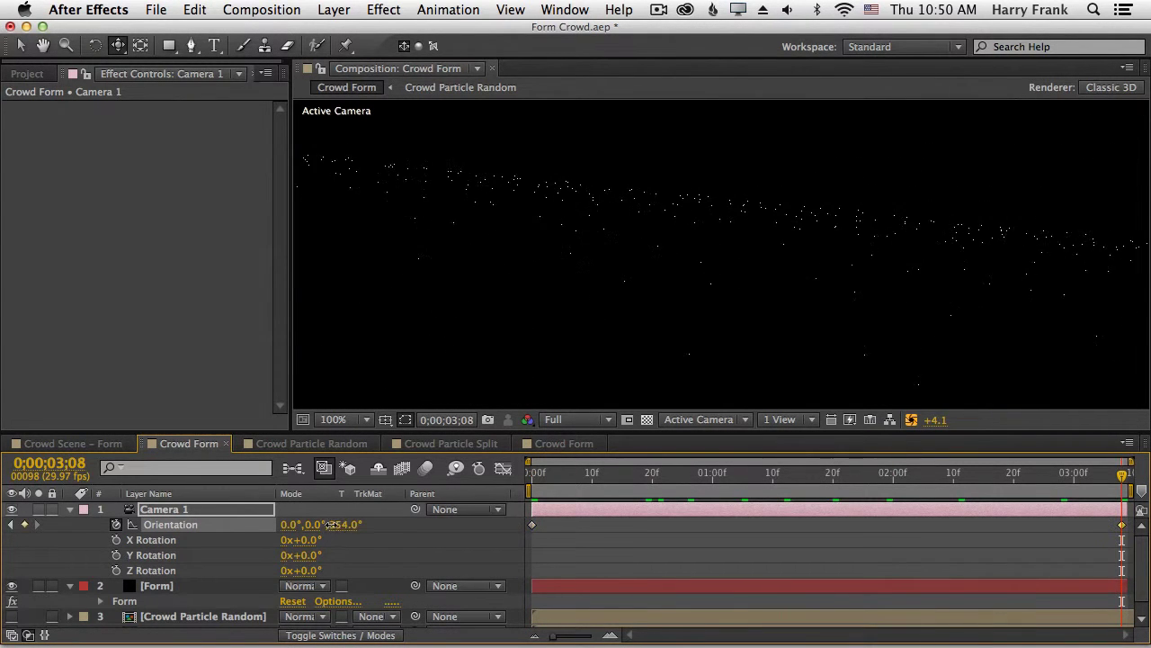
left_click_drag(534, 481, 1121, 482)
key("p")
left_click_drag(587, 481, 802, 484)
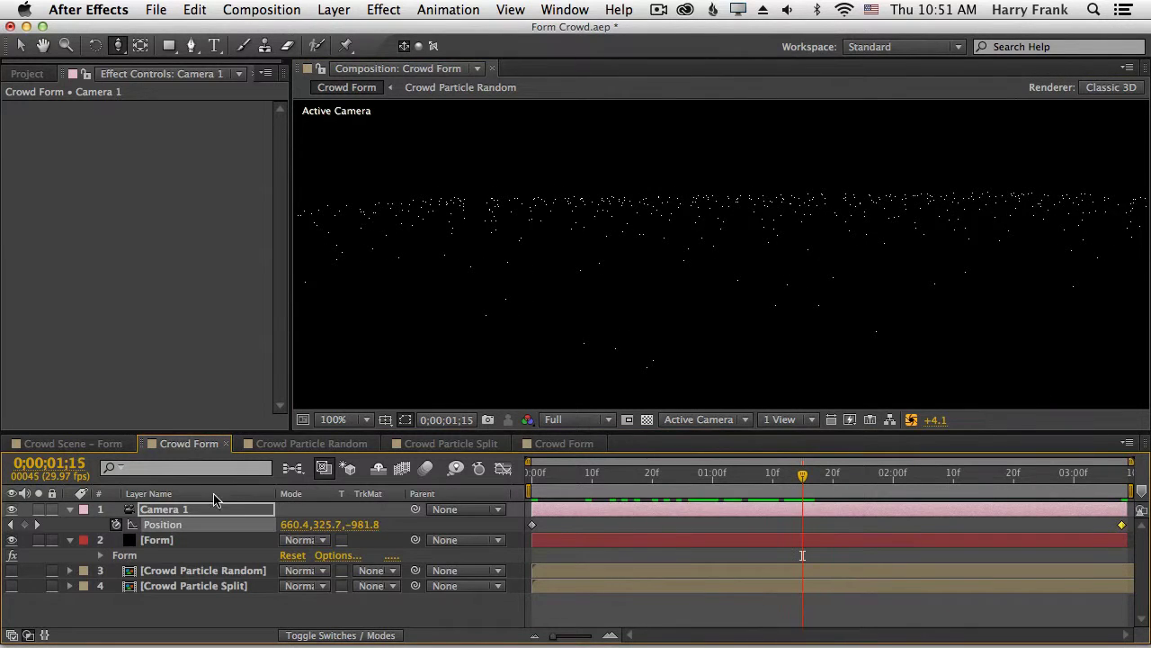
Switch Form's Render Mode back to Full Render + DOF Smooth
left_click(155, 540)
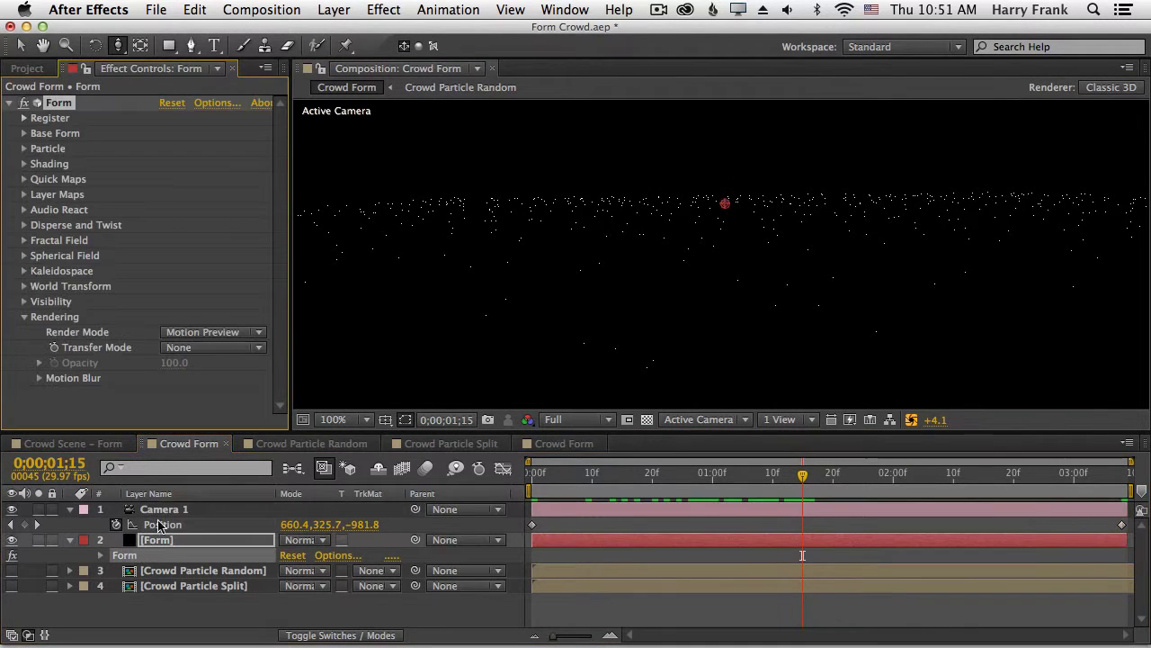
left_click(209, 332)
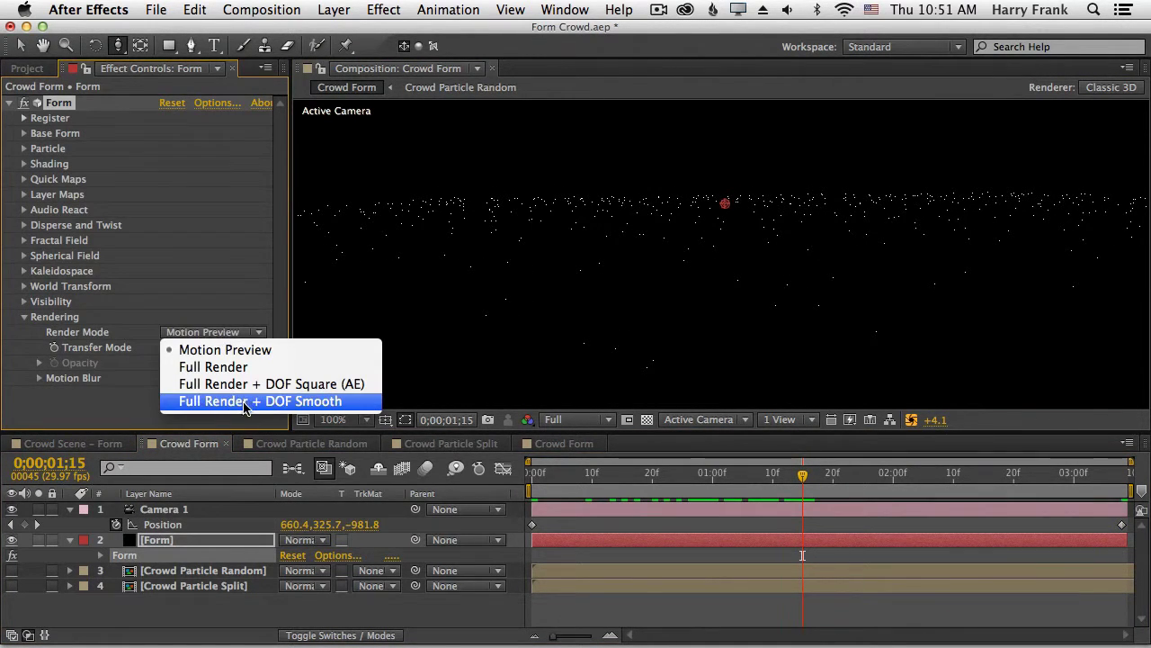
left_click(294, 401)
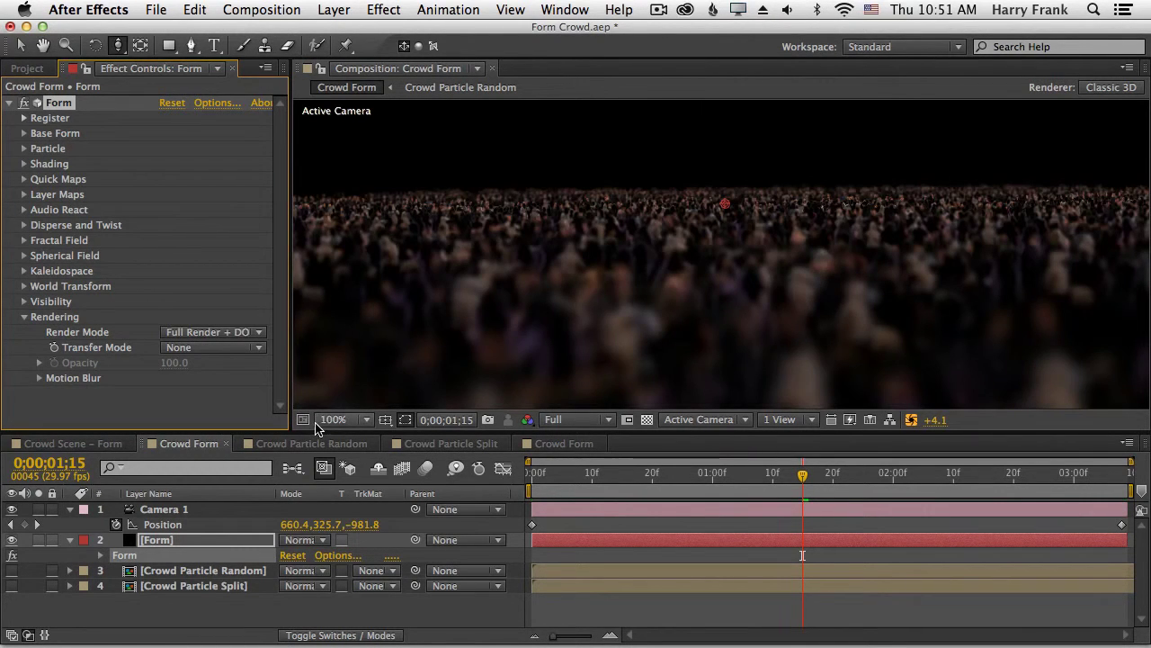
Leave Form's Motion Blur on Comp Settings and open Composition Settings with Cmd+K
left_click(39, 377)
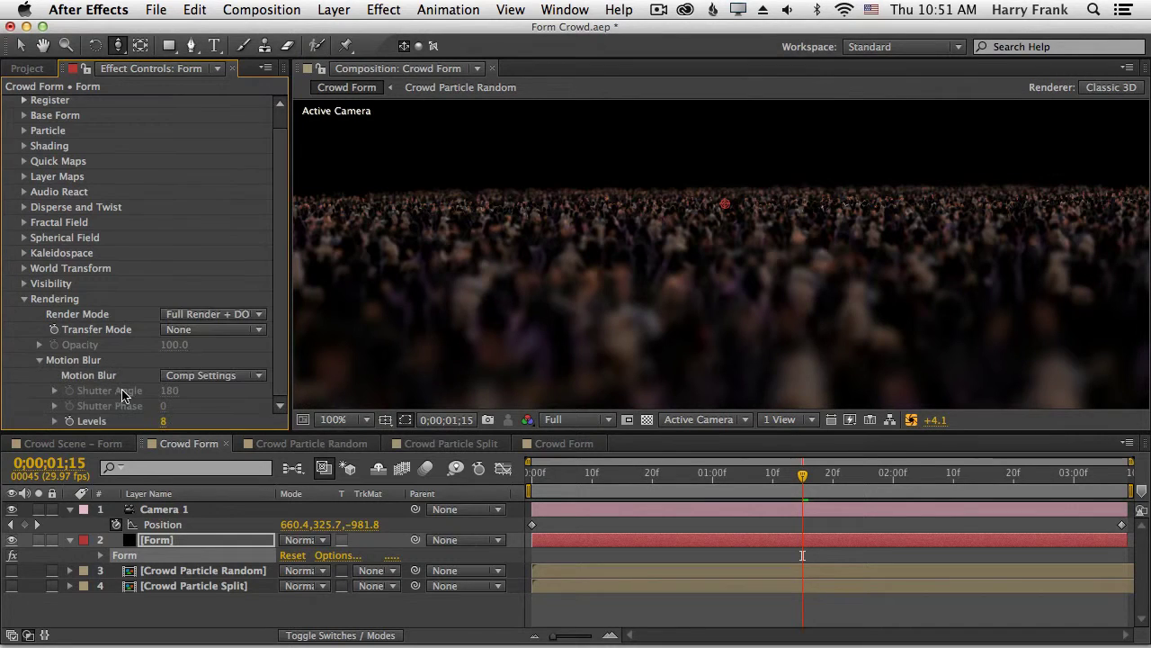
key("h")
left_click(199, 376)
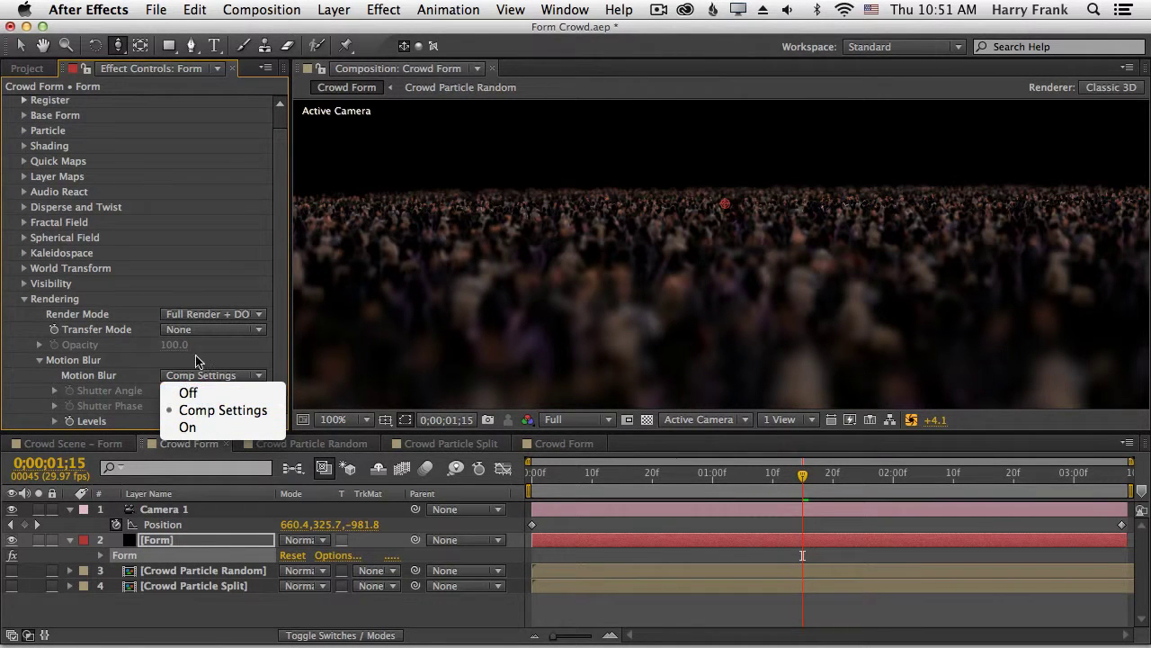
left_click(220, 326)
left_click(197, 376)
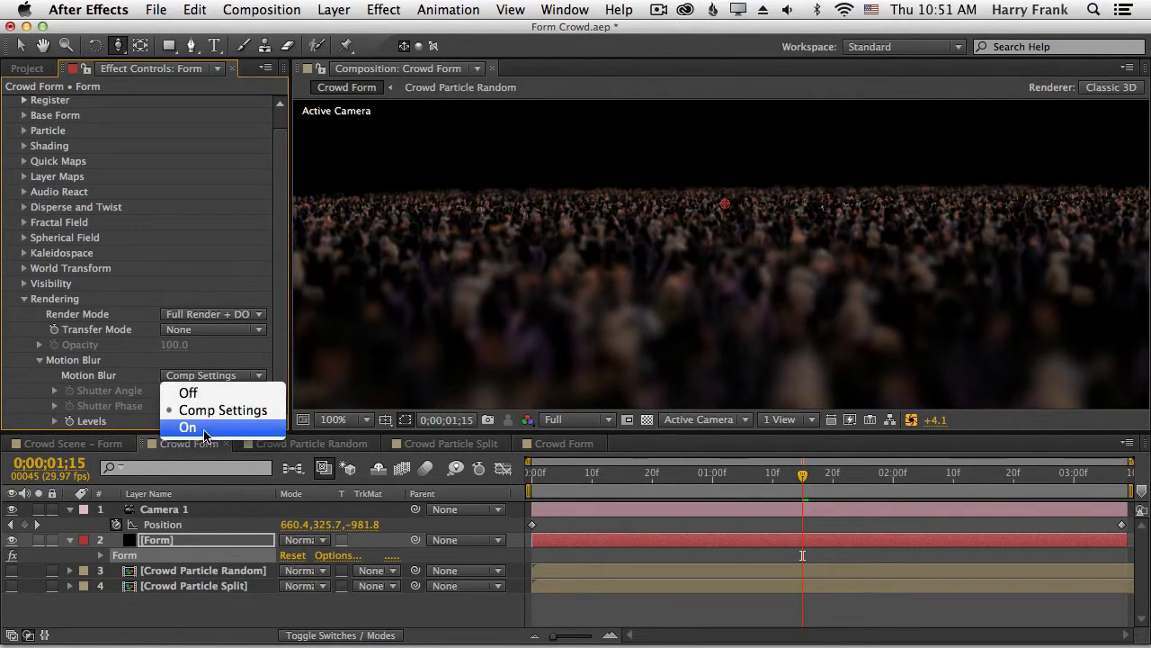
left_click(88, 368)
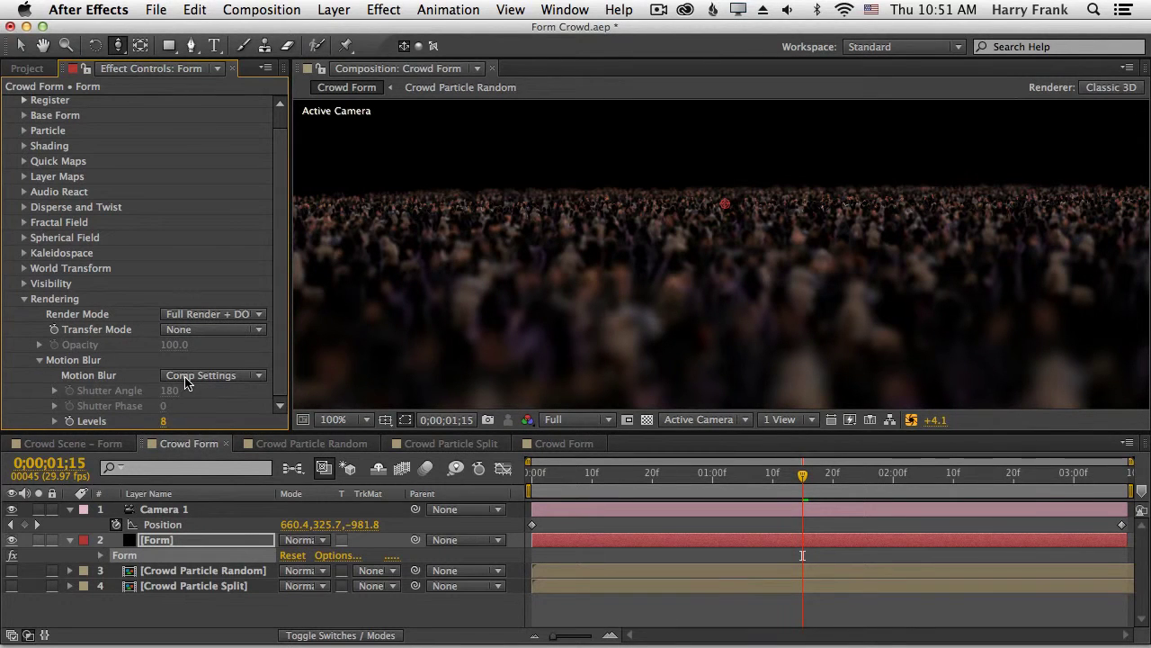
key("super+k")
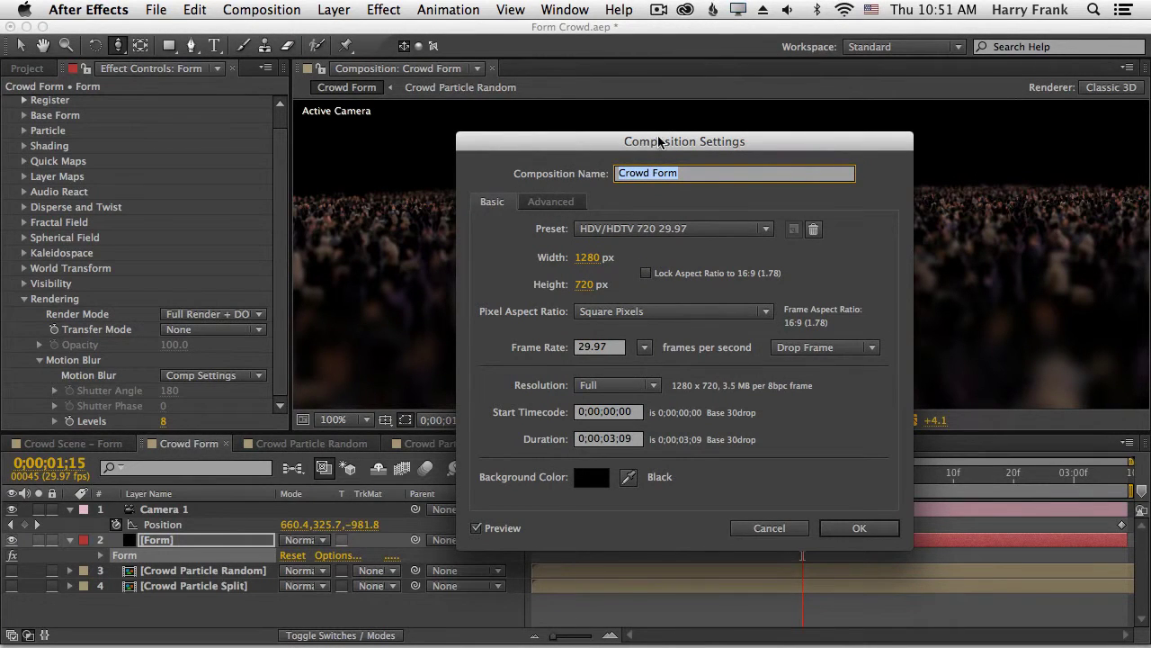
Set the composition's Advanced Shutter Angle to 270°
left_click(573, 201)
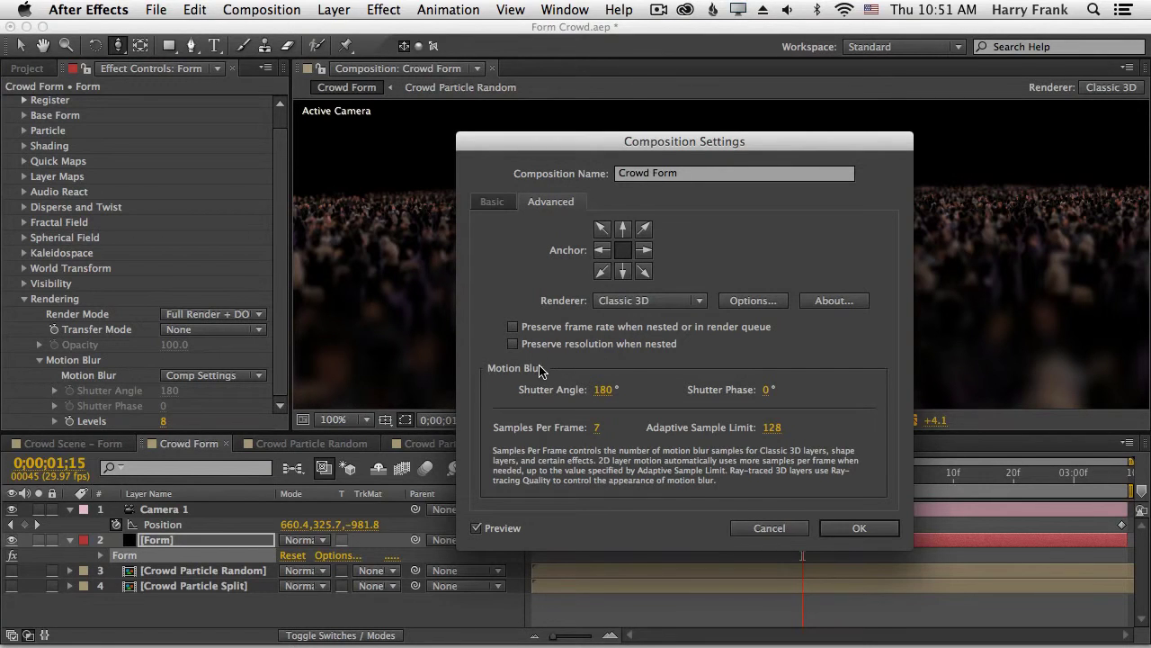
left_click(598, 430)
left_click_drag(604, 389, 655, 385)
left_click_drag(730, 386, 664, 384)
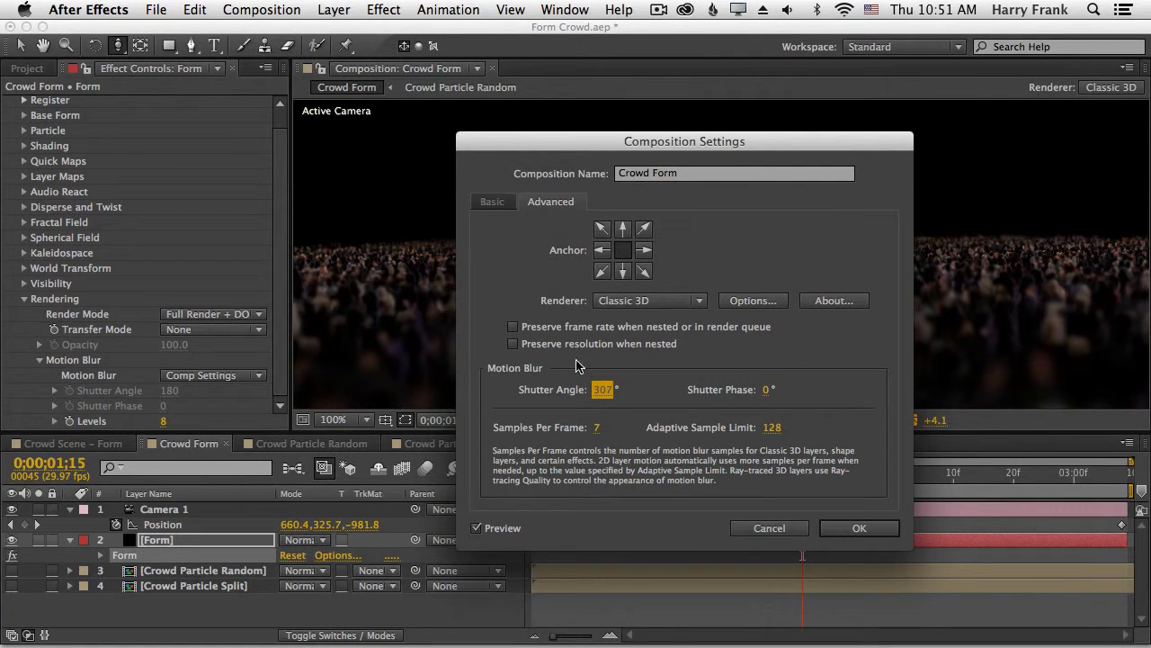
left_click_drag(636, 408, 484, 408)
left_click(601, 390)
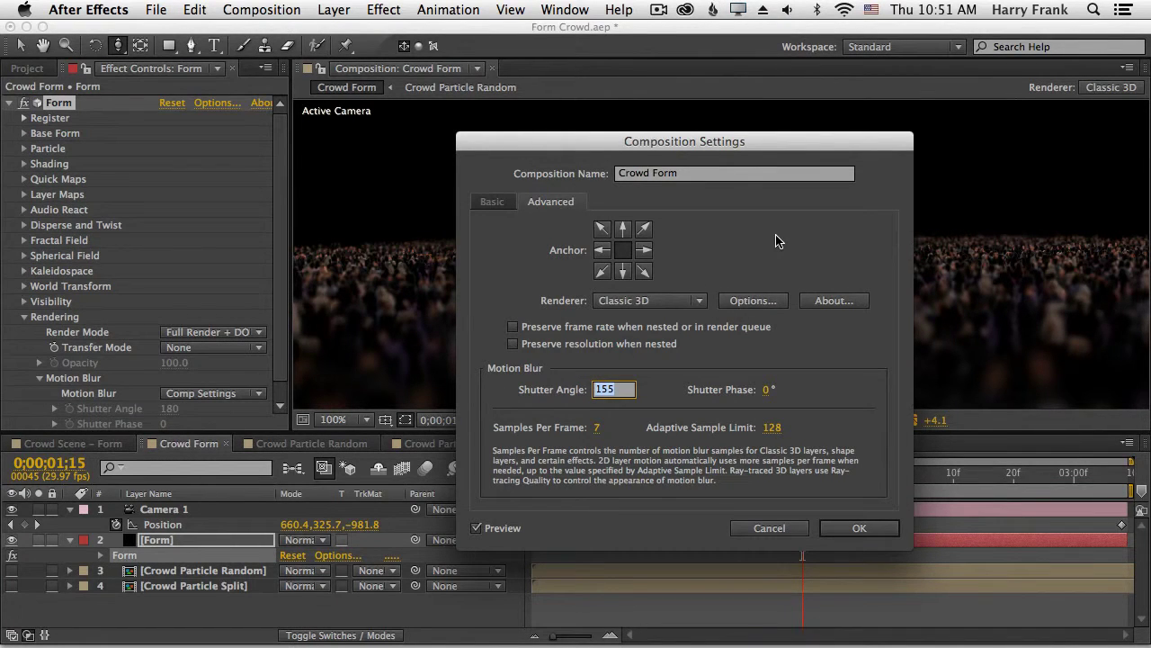
type("270")
key("Tab")
Set Samples Per Frame to 16 and apply the Composition Settings
type("8")
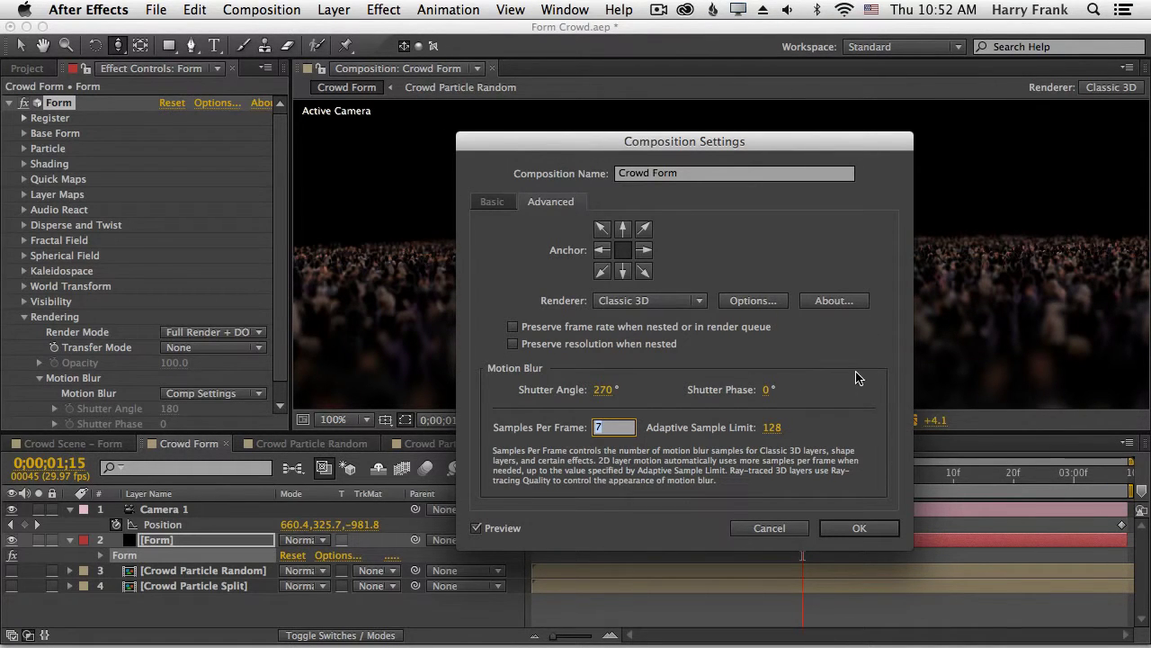
type("16")
key("Tab")
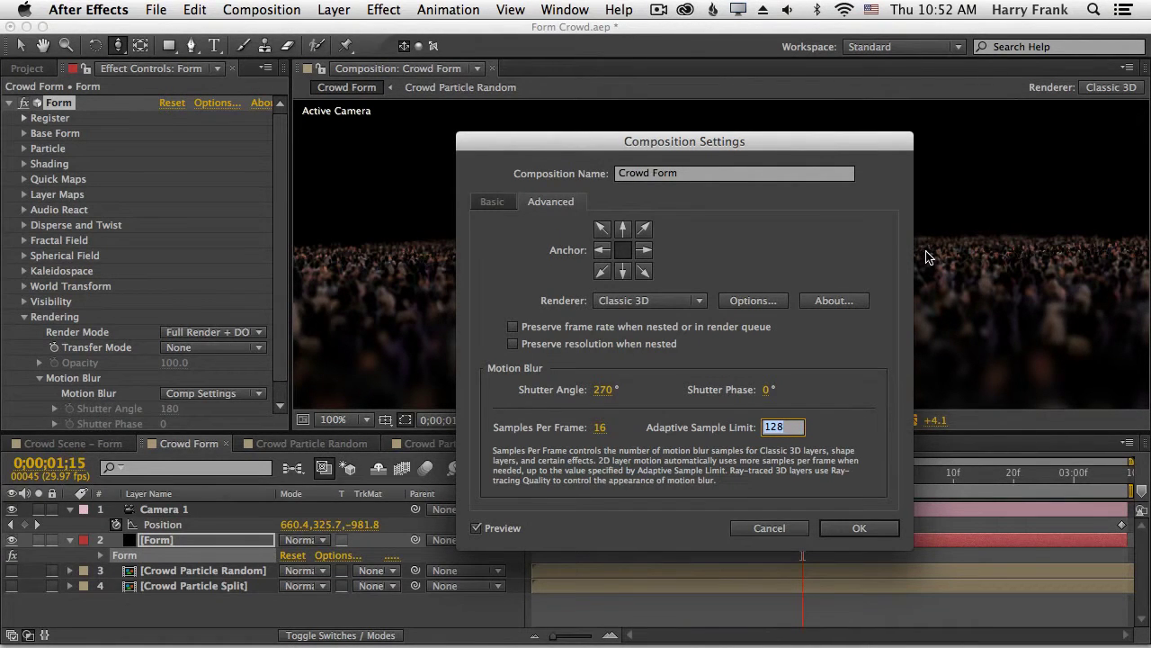
left_click(599, 427)
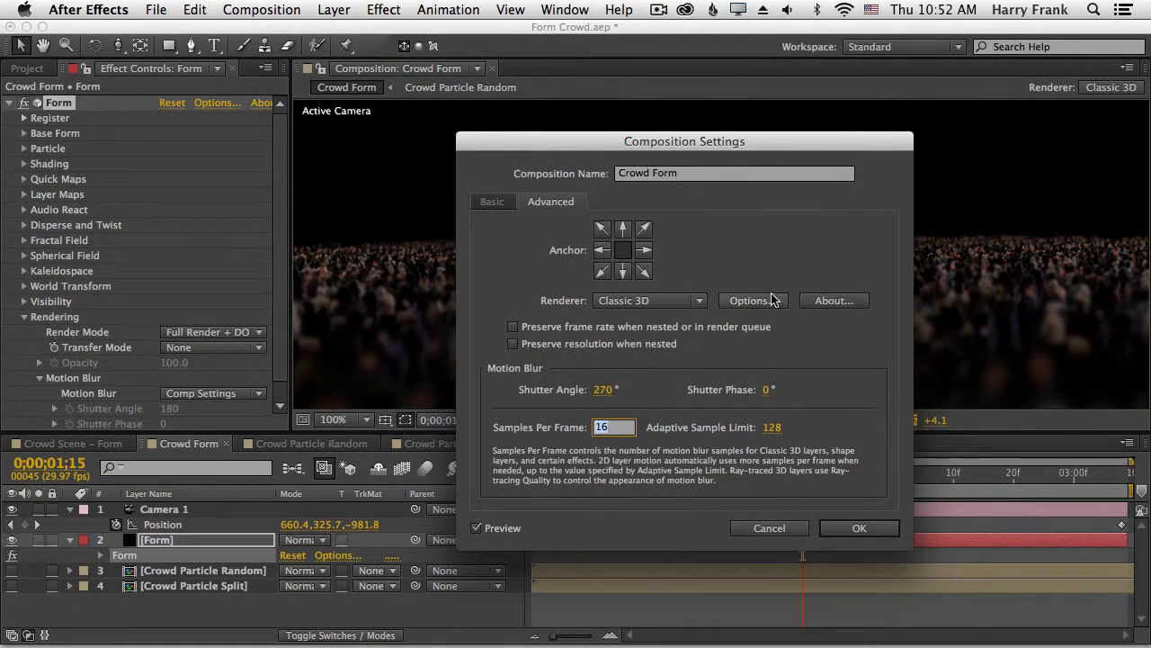
key("Return")
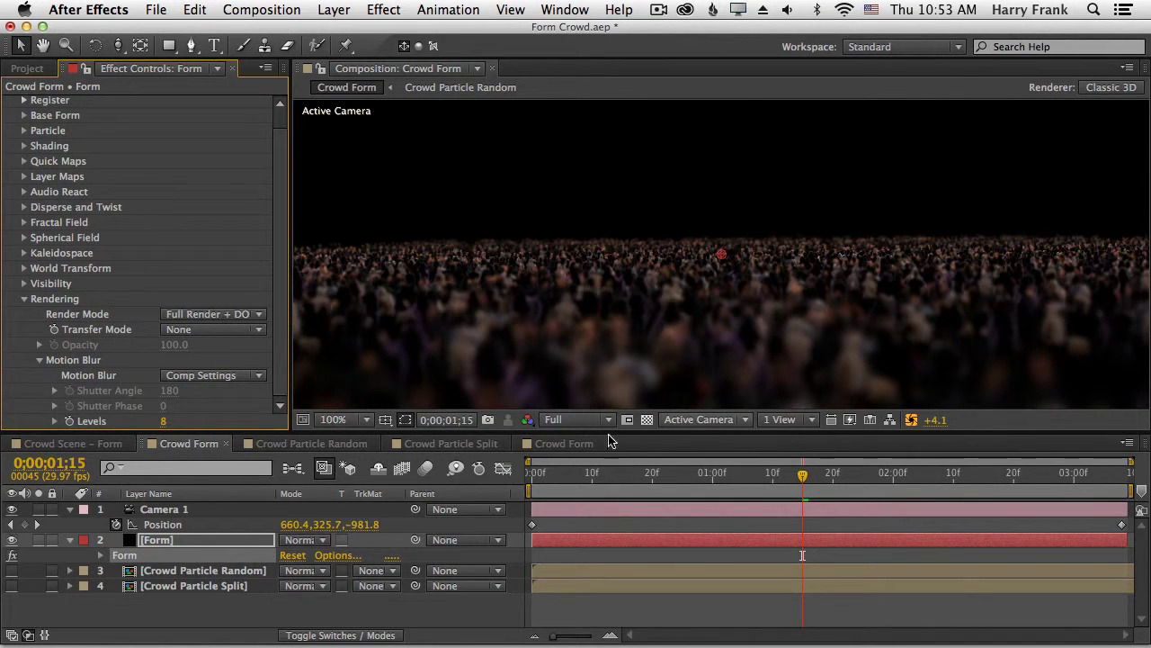
Switch Form's Motion Blur from Comp Settings to On, with Shutter Angle 640 and Levels 4
left_click(194, 375)
left_click(209, 426)
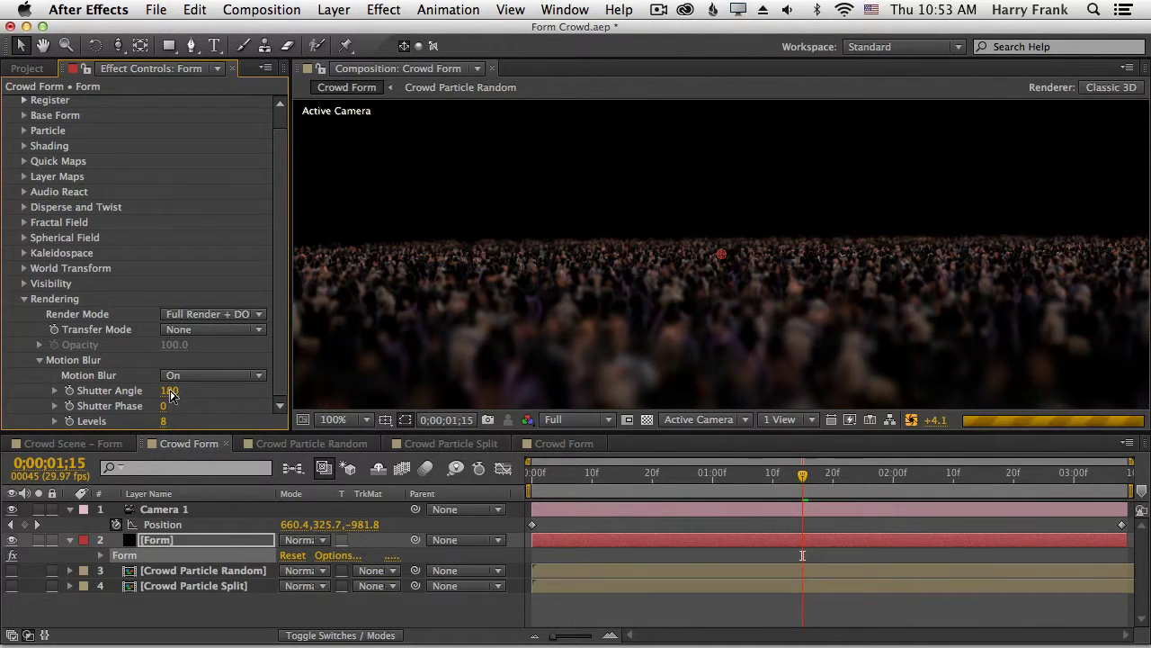
left_click(170, 392)
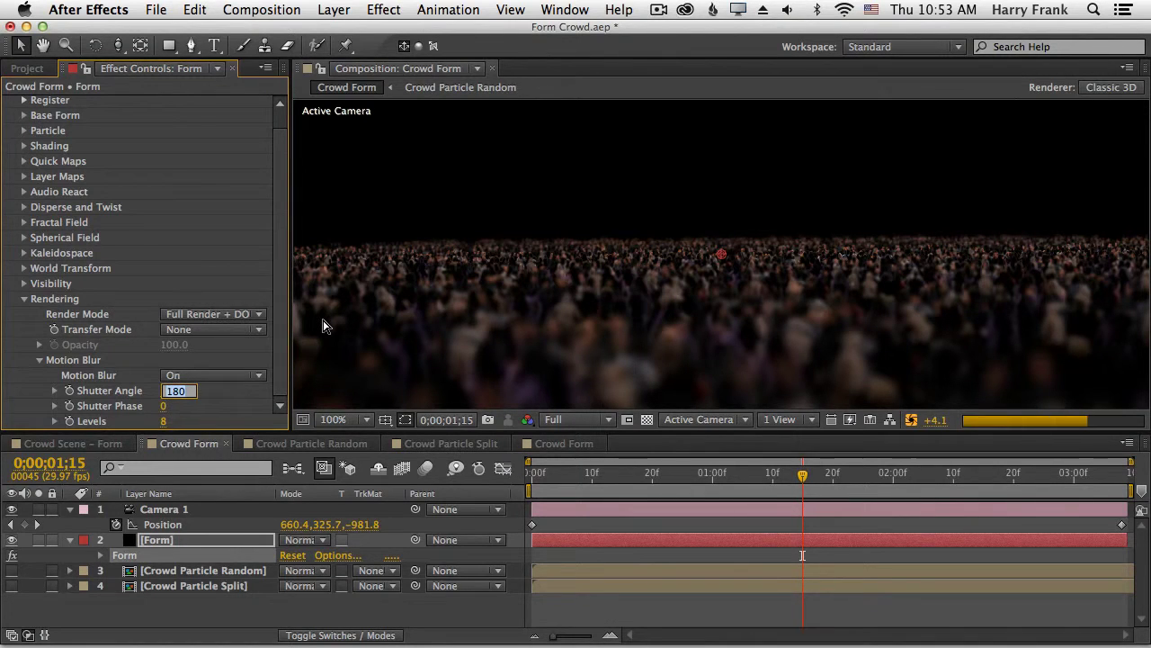
type("640")
key("Return")
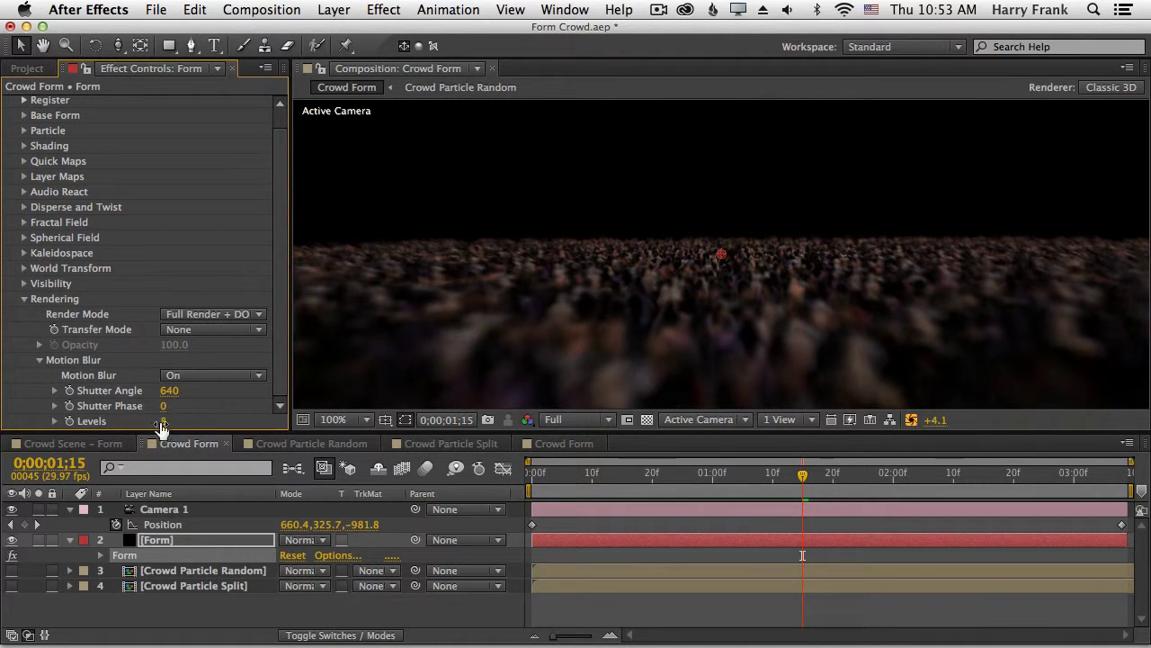
left_click(166, 421)
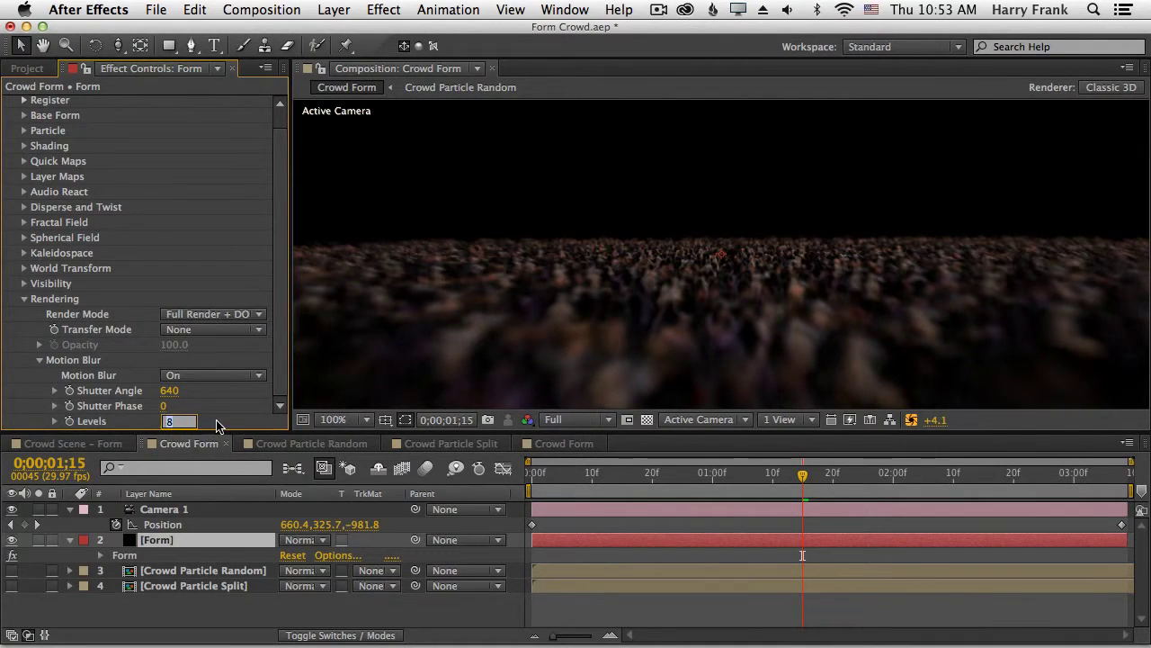
type("4")
key("Return")
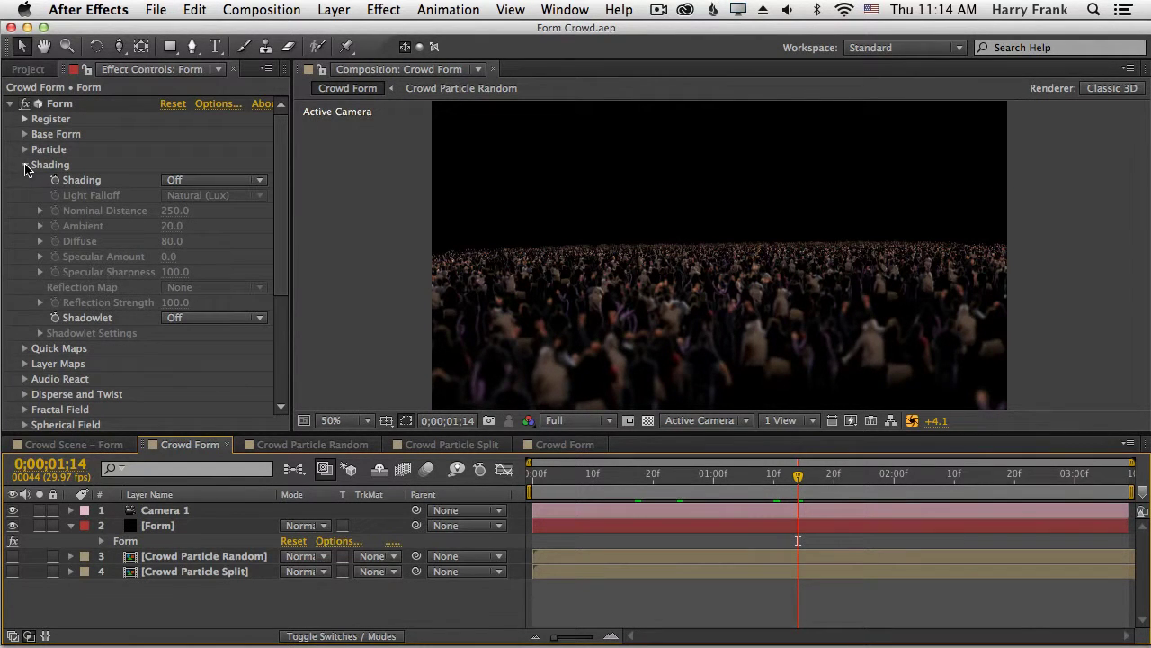
Set Form's Shading to On and show the transparency grid behind the crowd
left_click(188, 183)
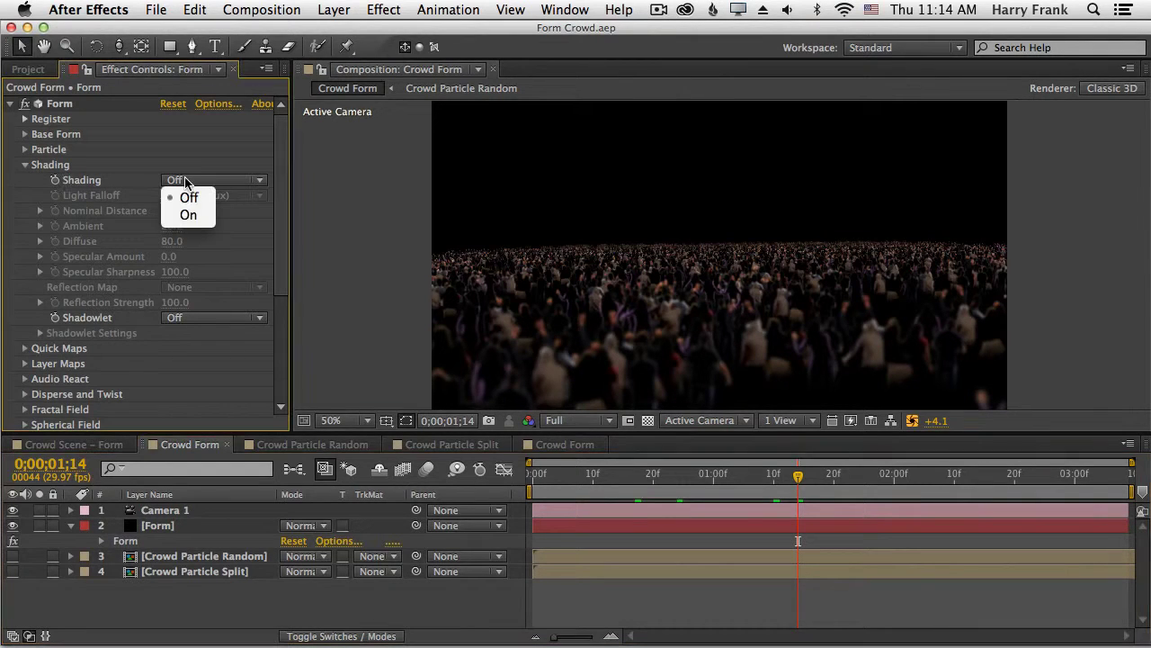
left_click(182, 235)
left_click(183, 183)
left_click(186, 214)
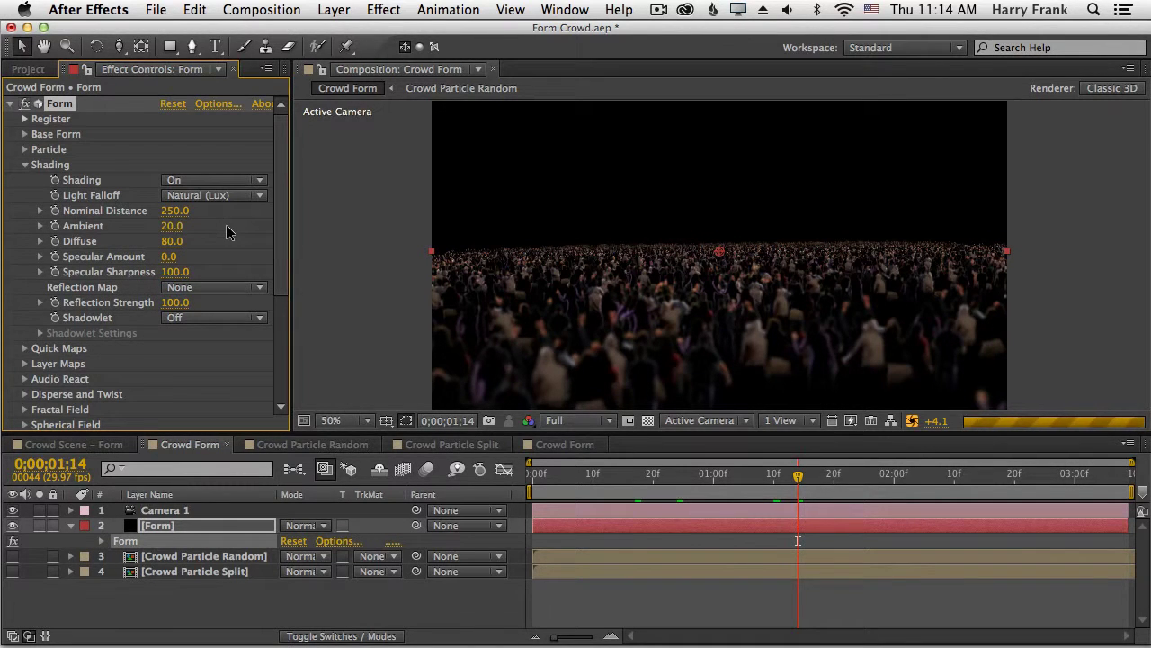
left_click(648, 420)
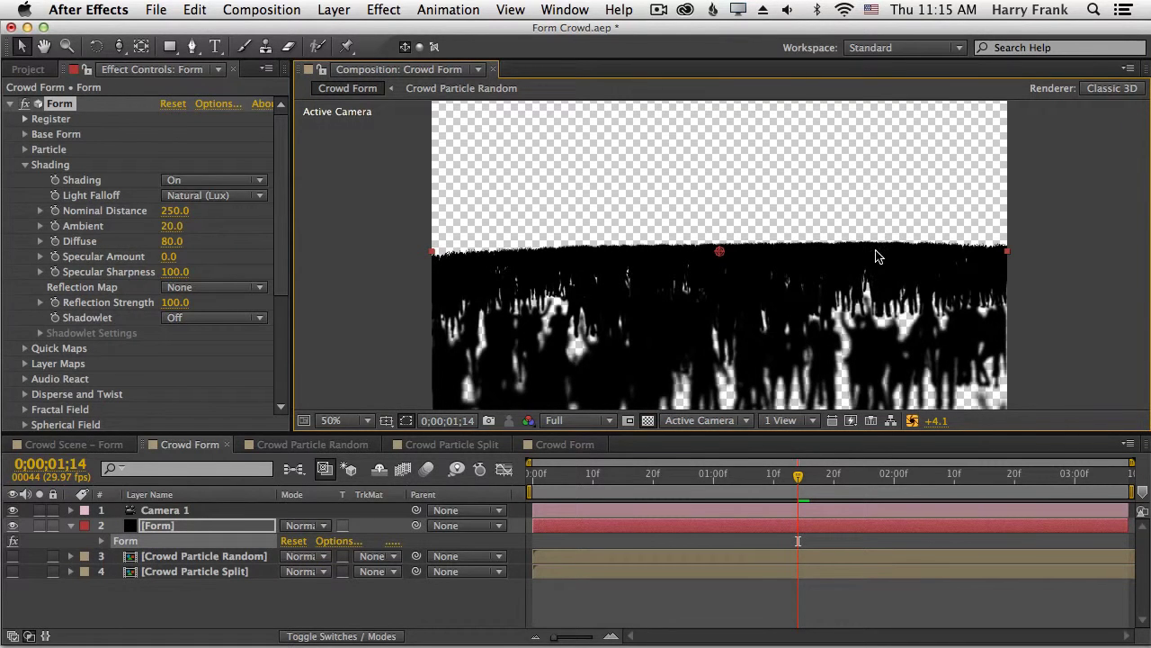
Add a Point light named Light 1, then return to the Form layer's settings
left_click(335, 9)
mouse_move(351, 31)
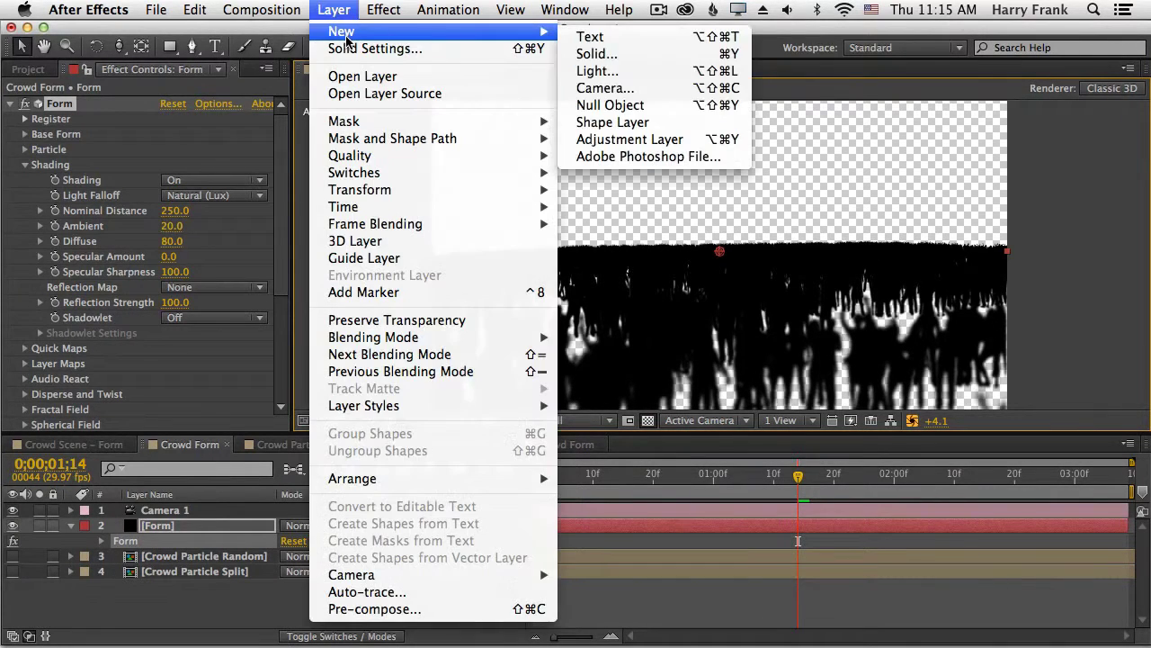
left_click(644, 72)
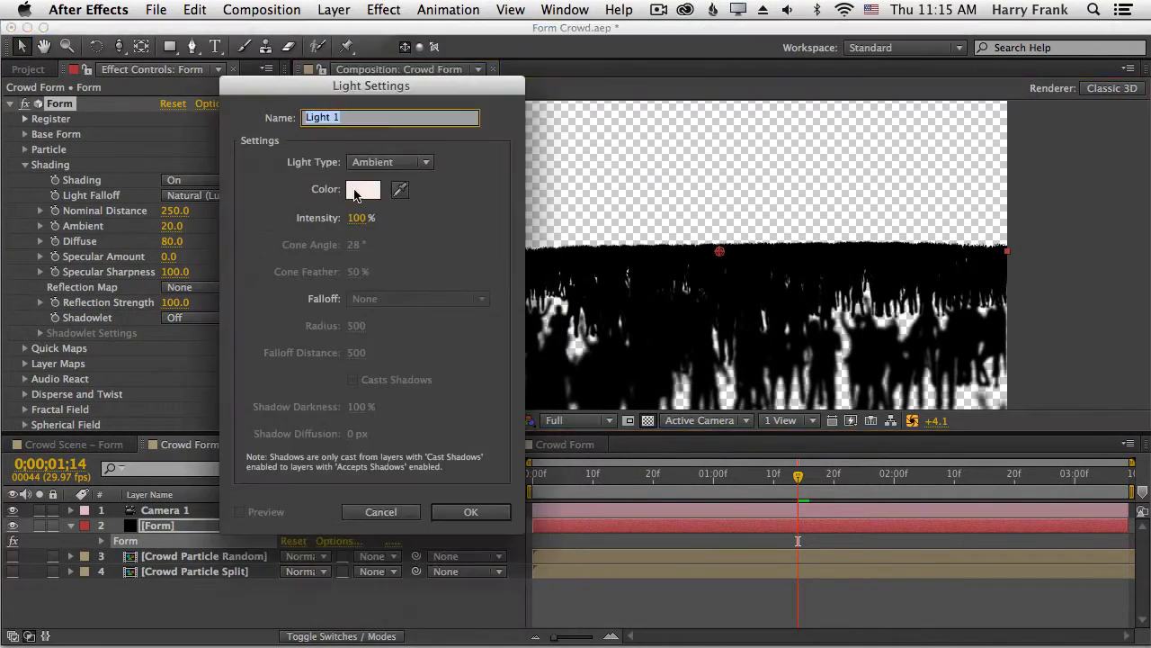
left_click(387, 163)
left_click(392, 217)
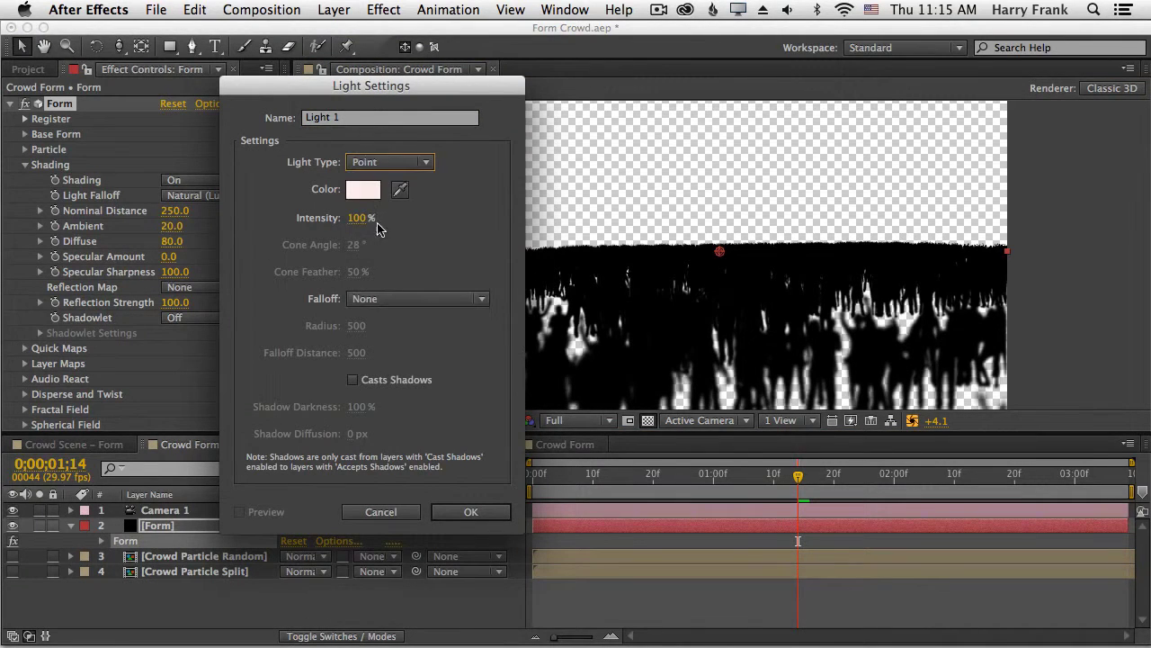
left_click(471, 511)
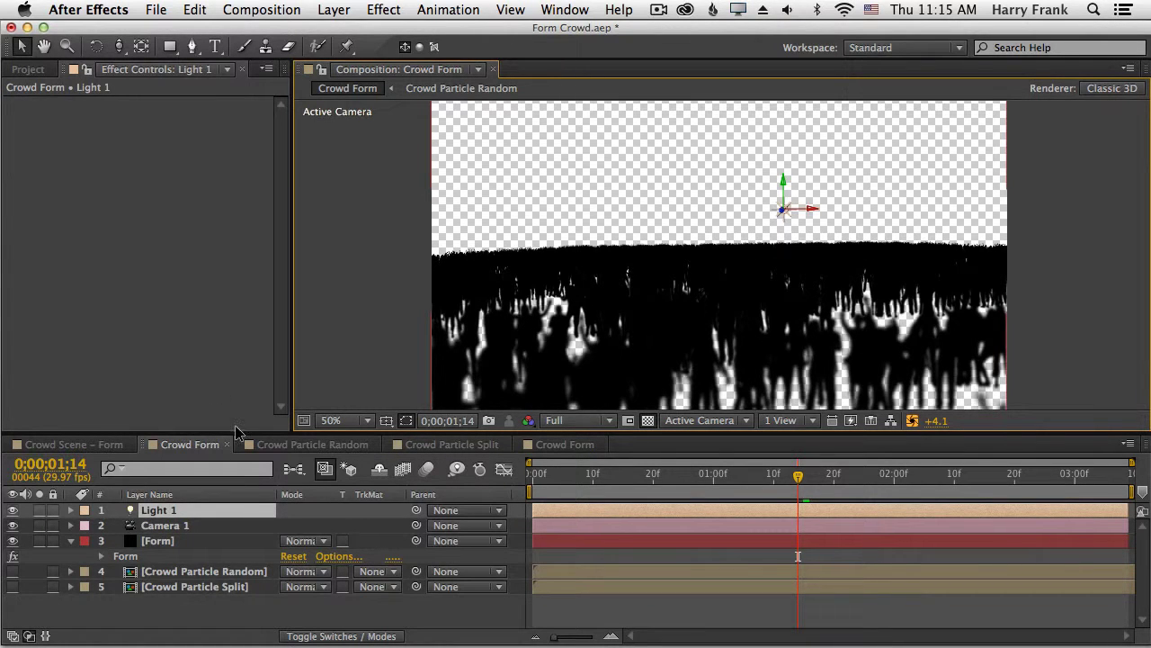
left_click(188, 541)
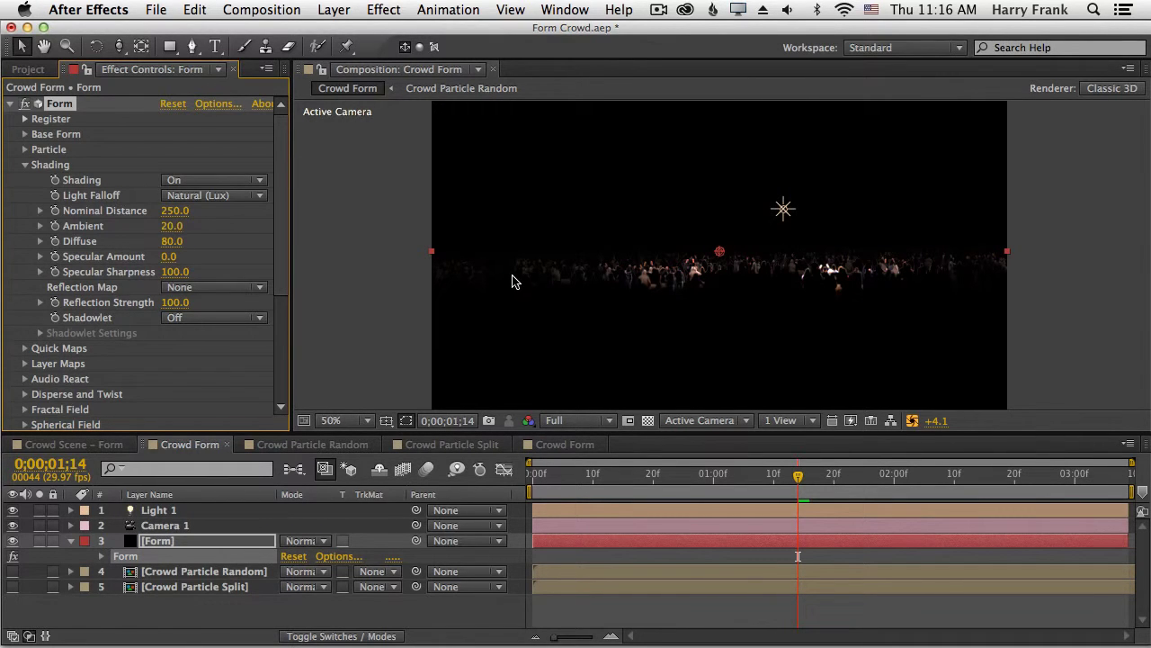
left_click(231, 200)
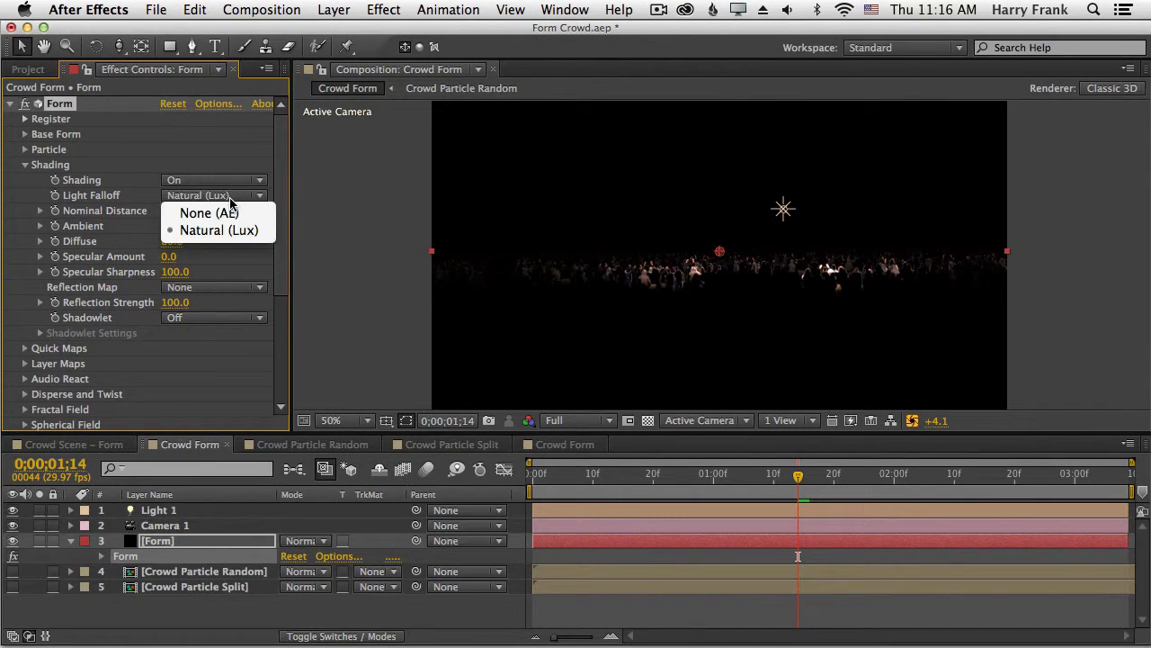
left_click(227, 213)
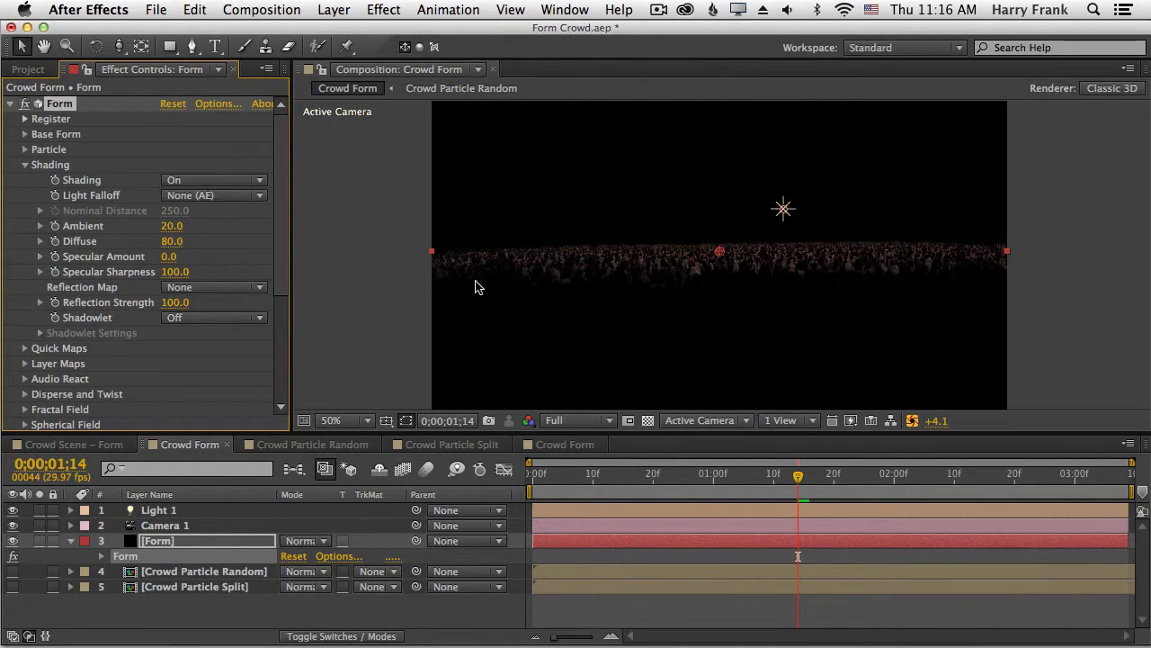
left_click(238, 197)
left_click(223, 230)
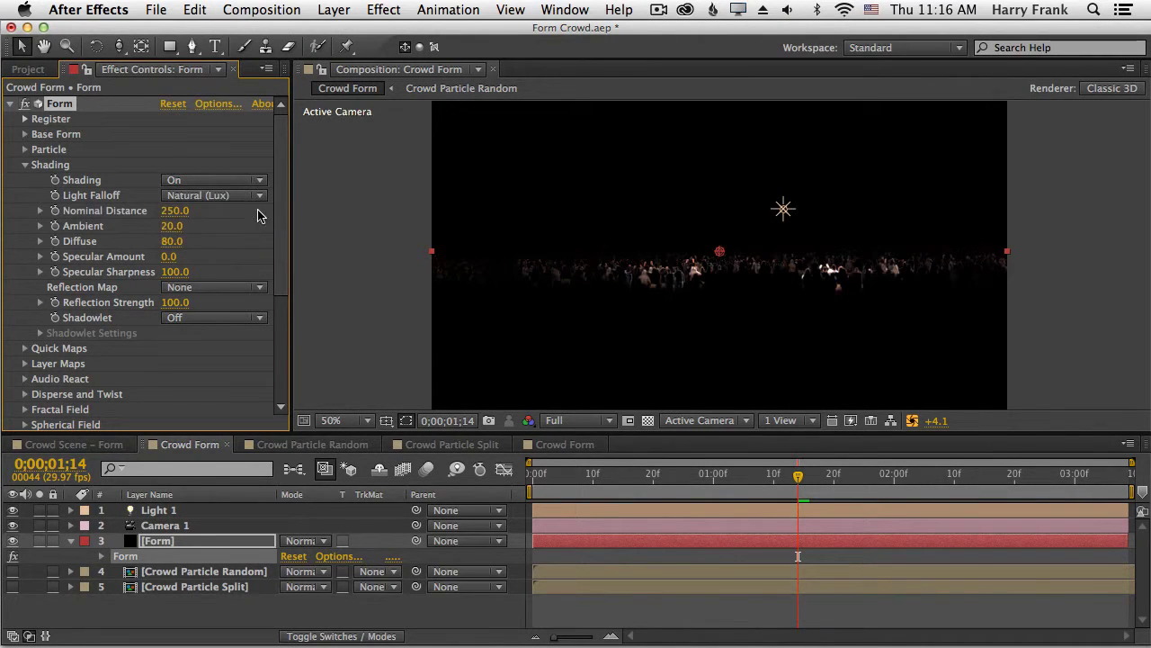
left_click(234, 196)
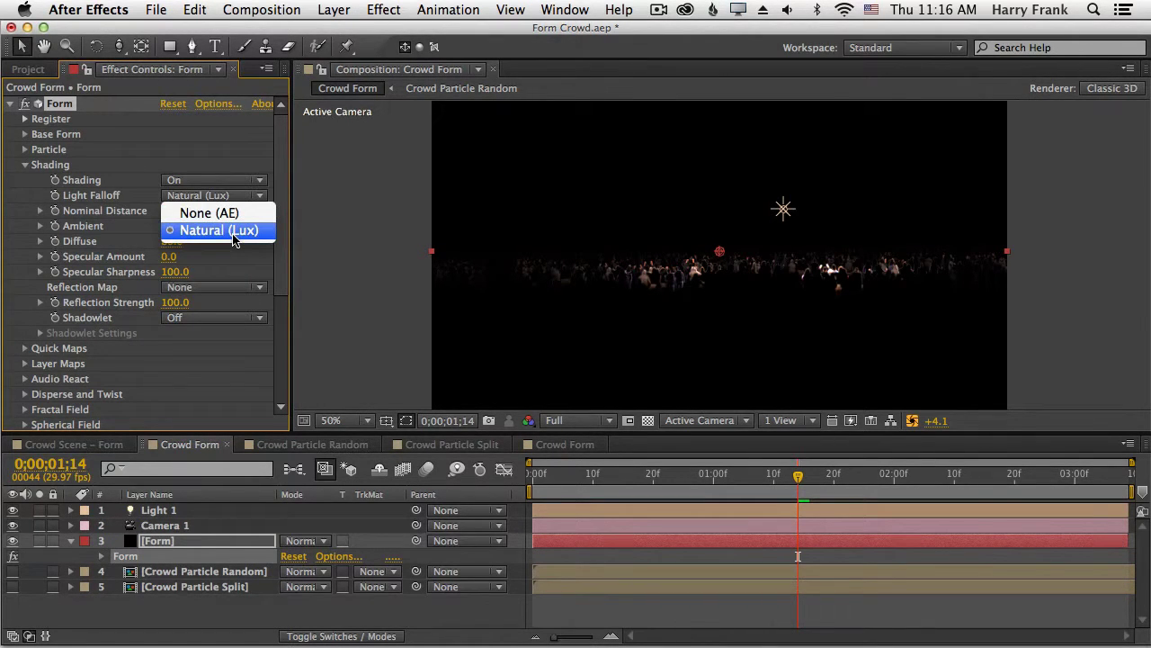
left_click(231, 235)
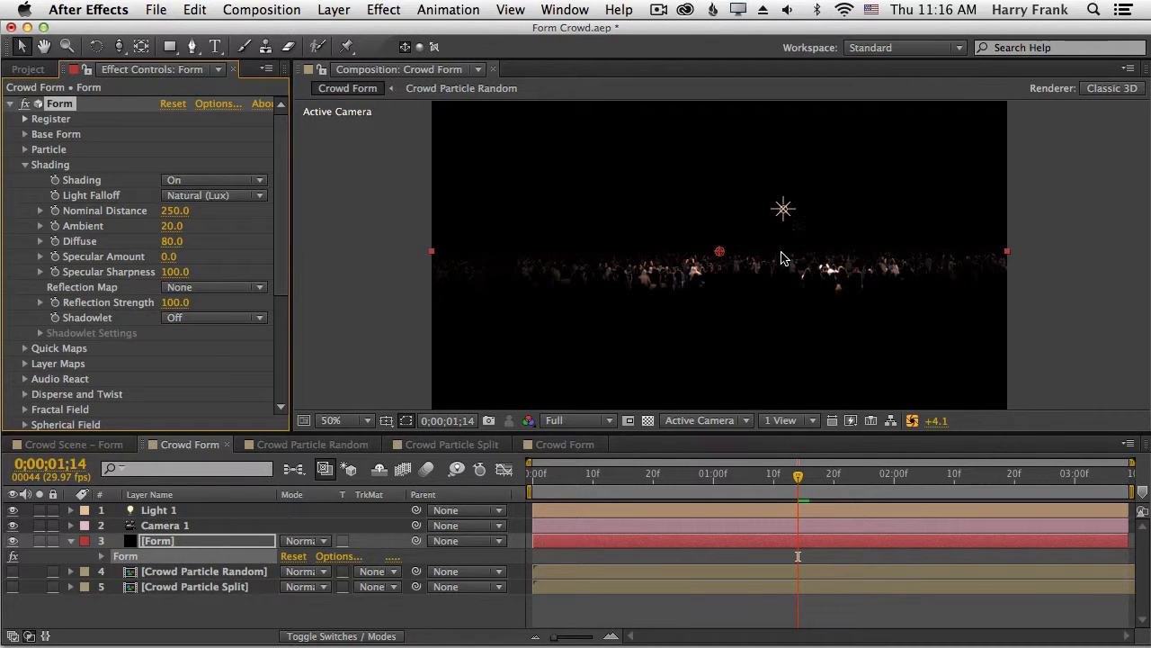
left_click(784, 214)
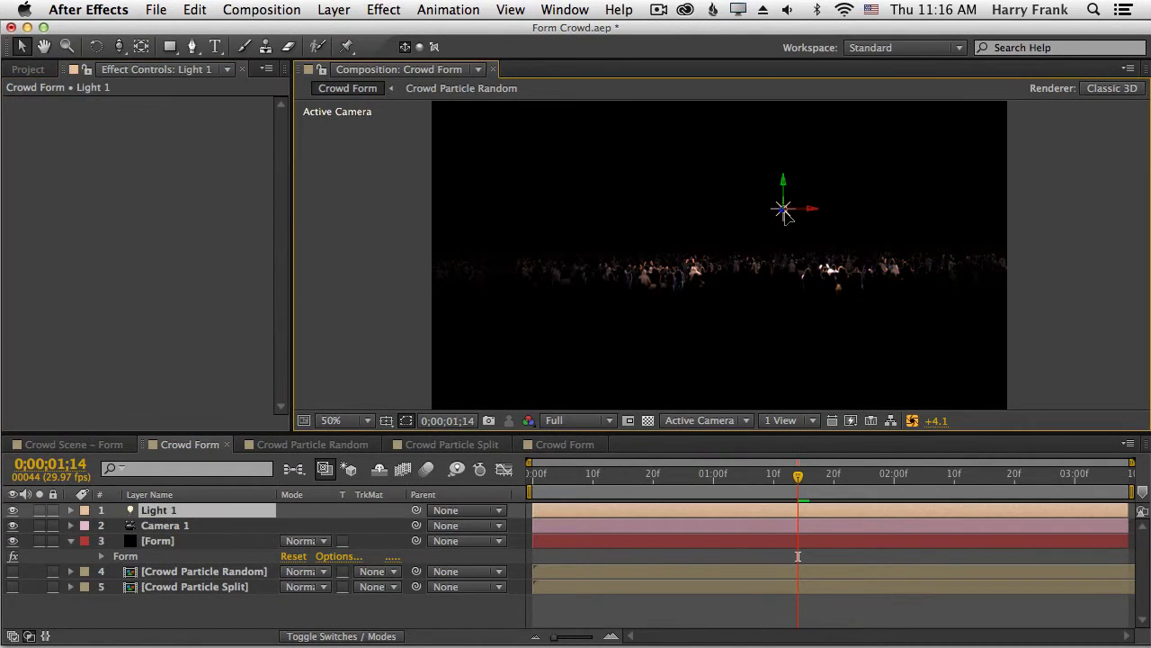
left_click(157, 540)
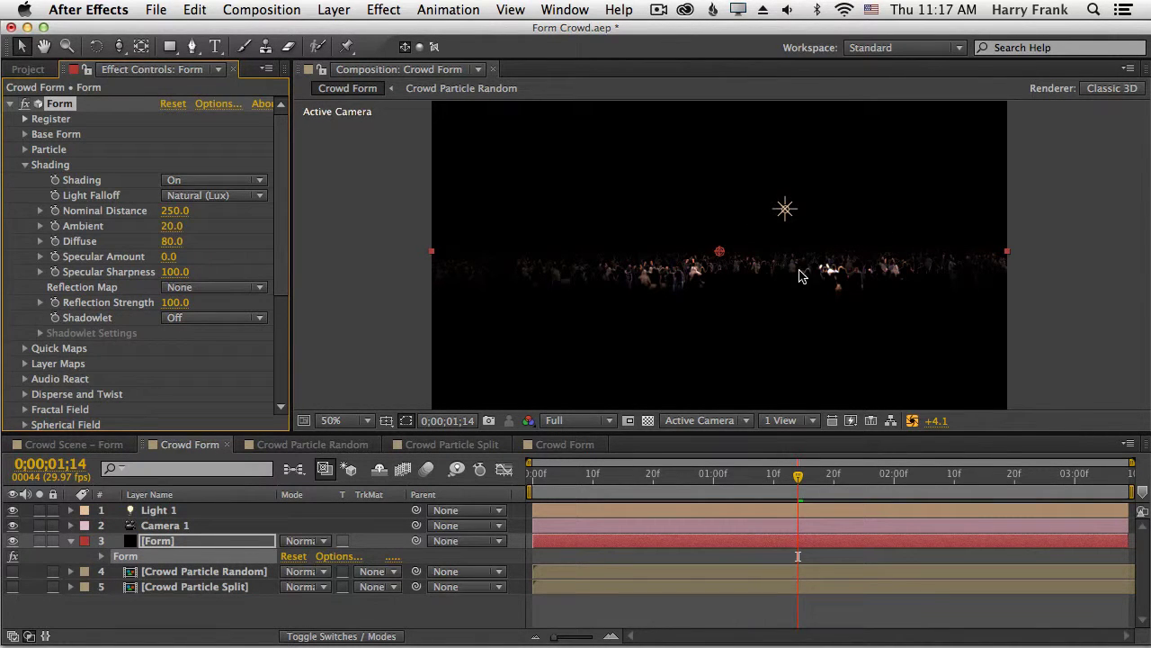
left_click(185, 210)
type("5")
key("Return")
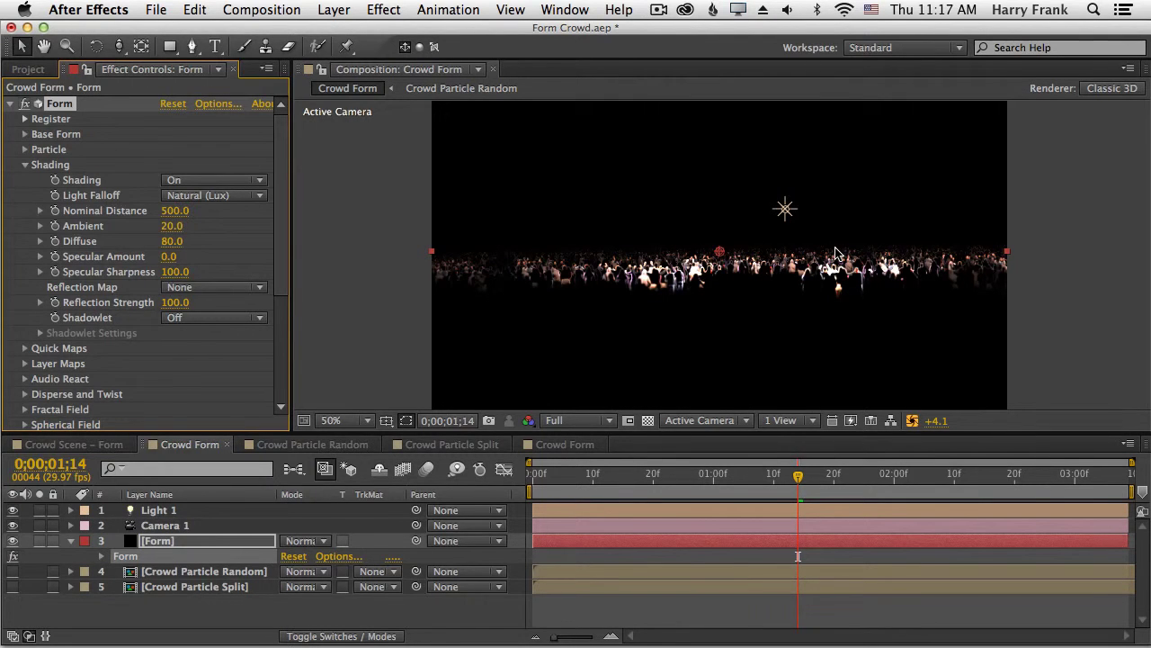
left_click(174, 211)
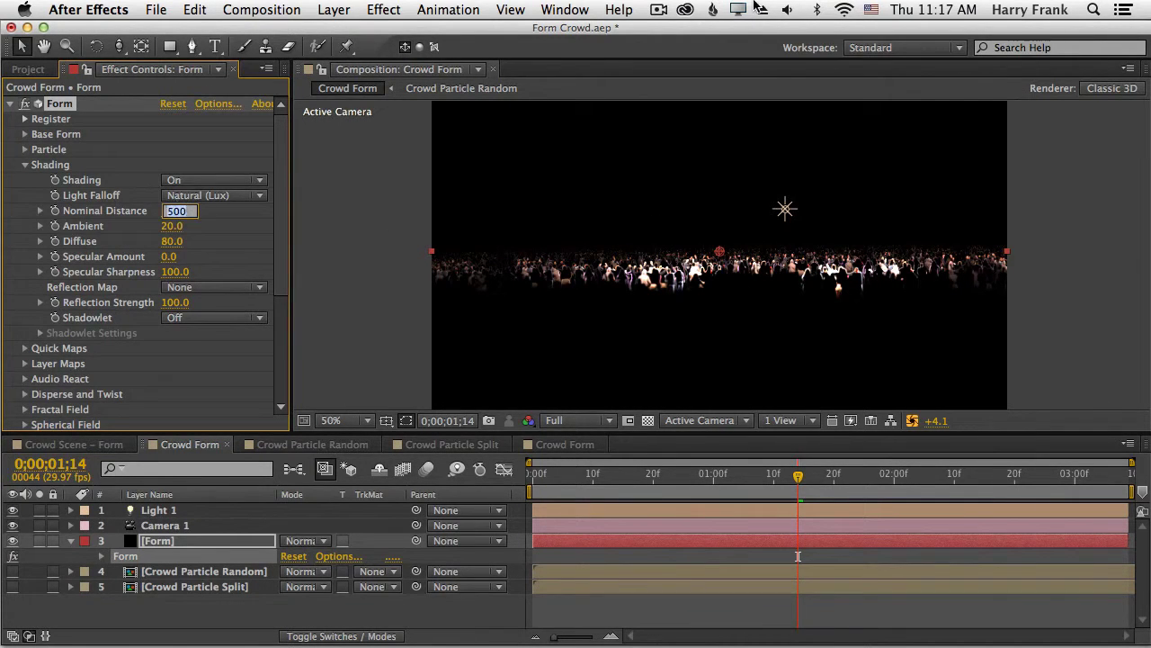
type("250")
key("Return")
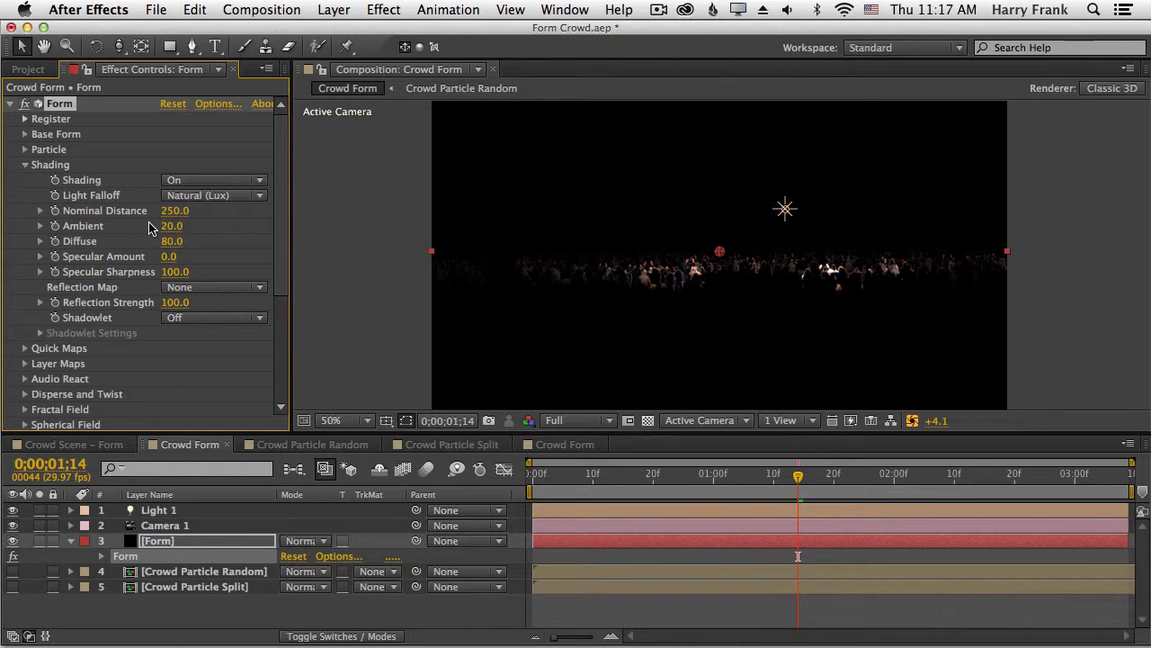
Create Light 2 as an Ambient light at 100% intensity
left_click(346, 18)
mouse_move(405, 32)
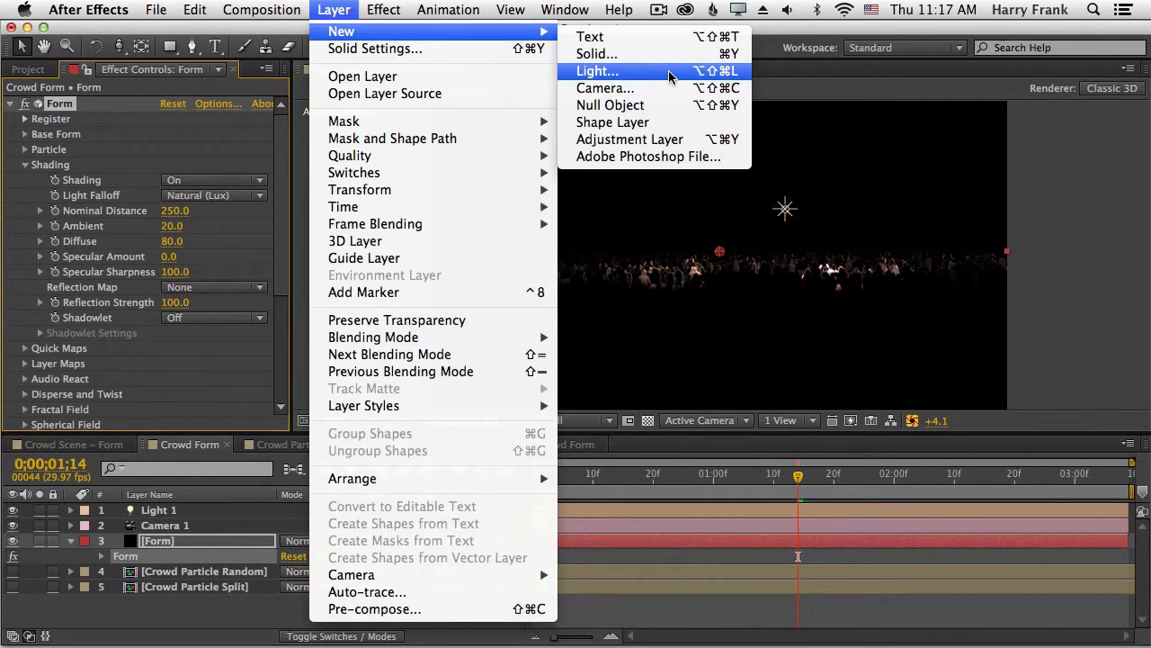
left_click(669, 71)
left_click(360, 165)
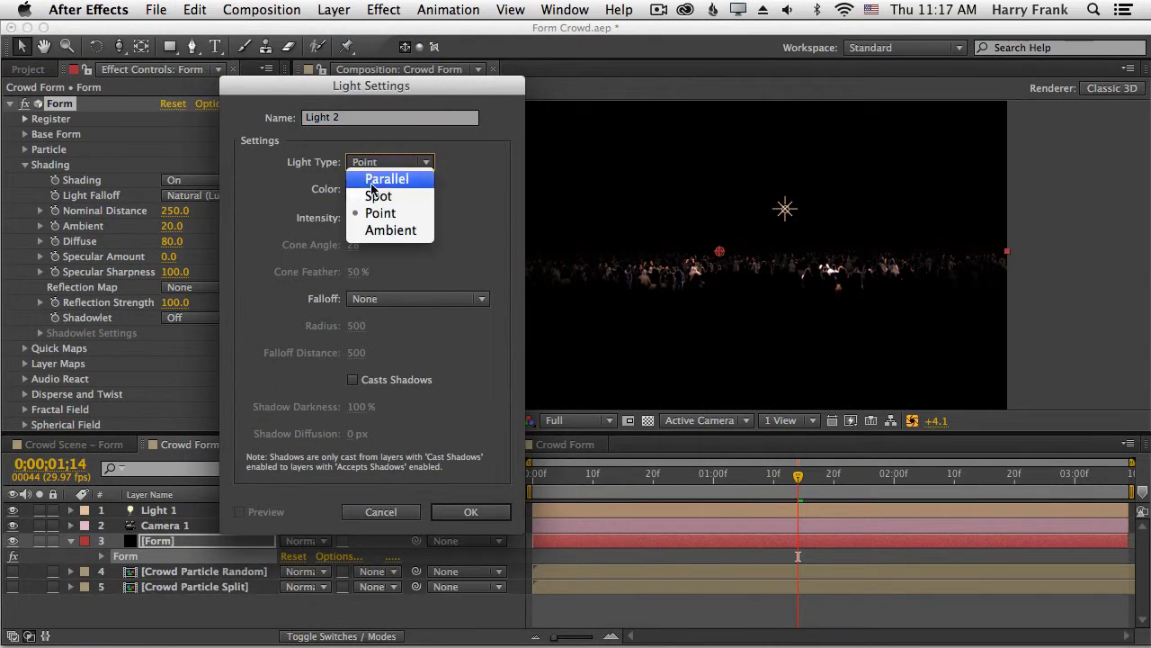
left_click(393, 231)
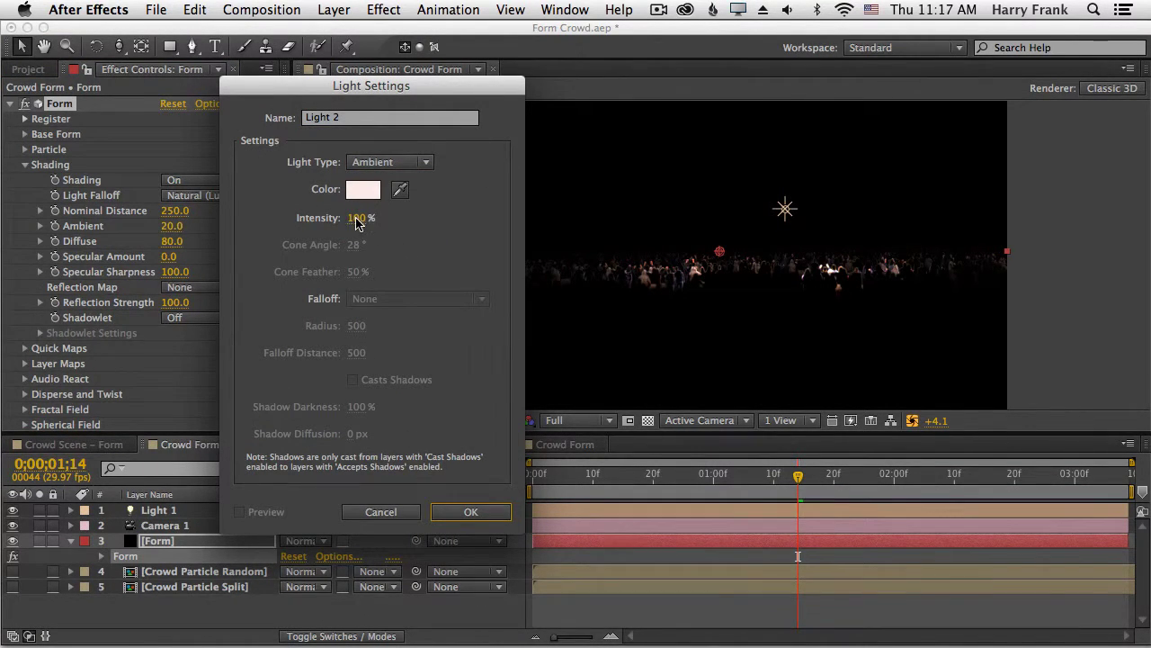
left_click(473, 512)
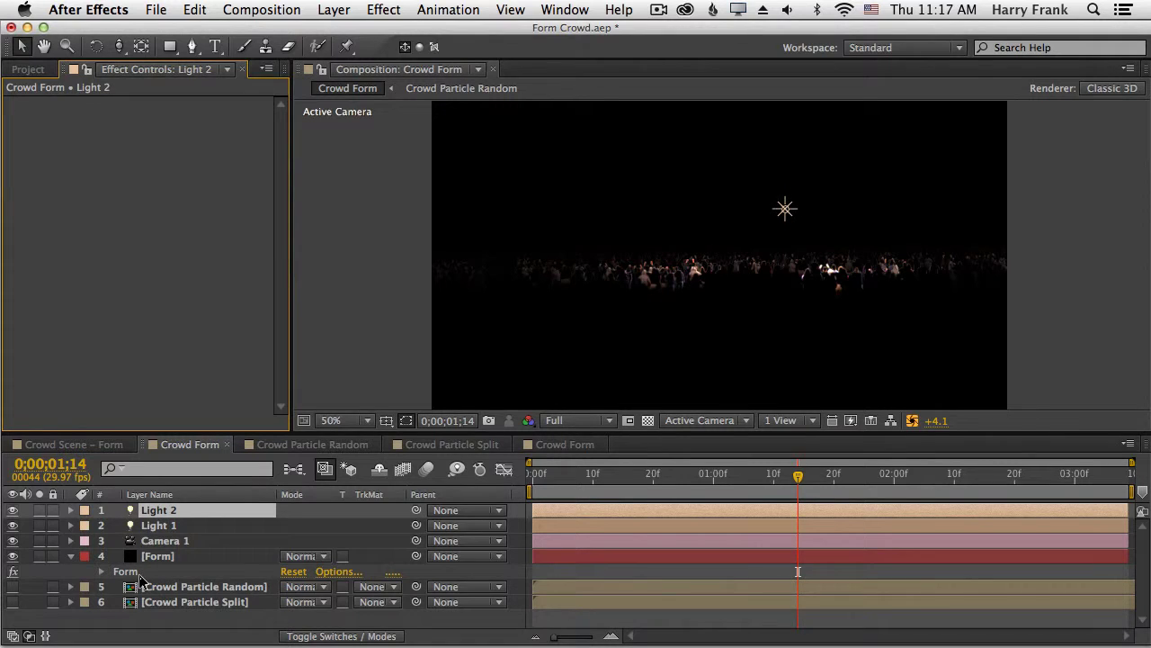
Try Form's Ambient shading at 50, then settle it on 35.0
left_click(127, 574)
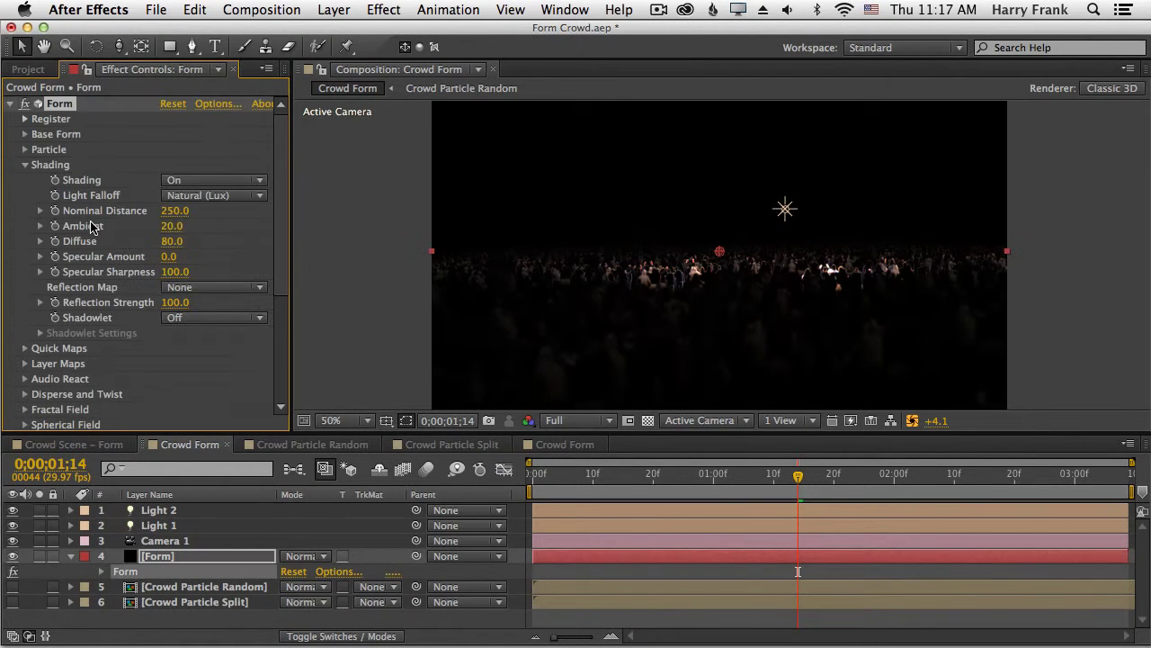
left_click(173, 226)
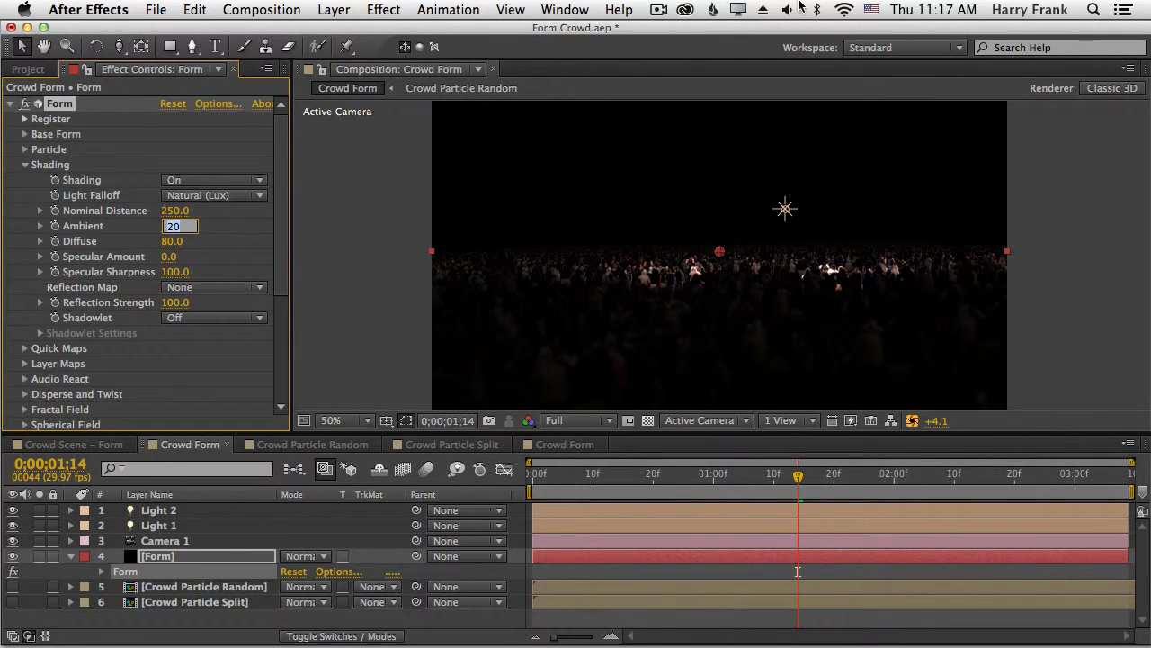
type("50")
key("Return")
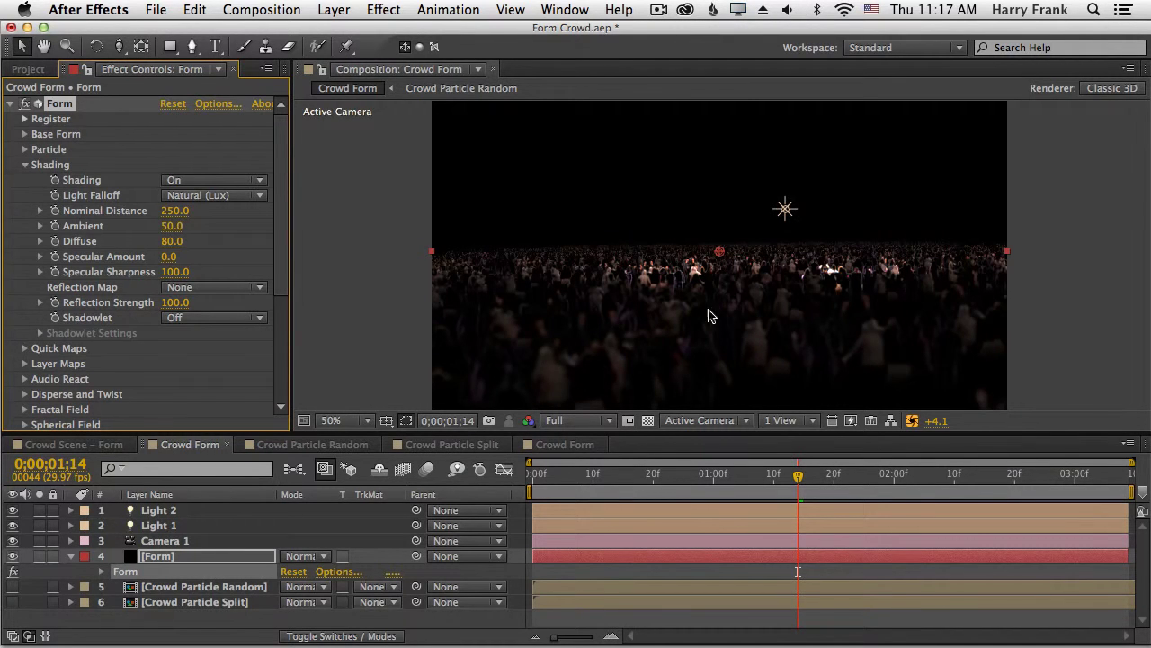
left_click(172, 226)
key("Down")
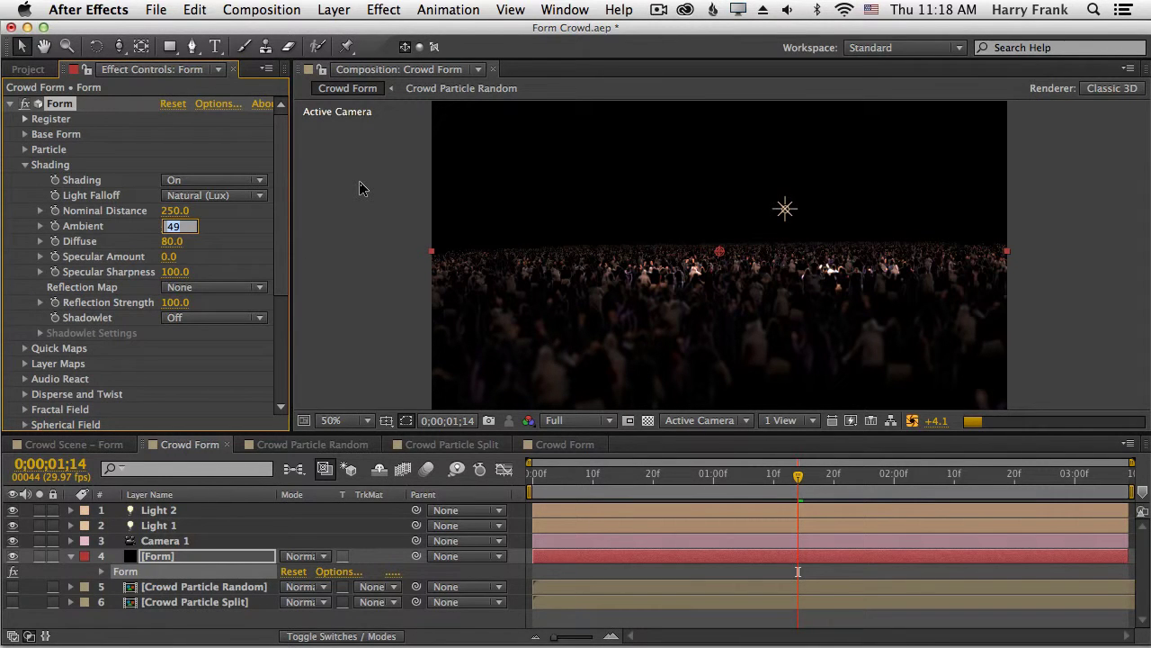
key("Down")
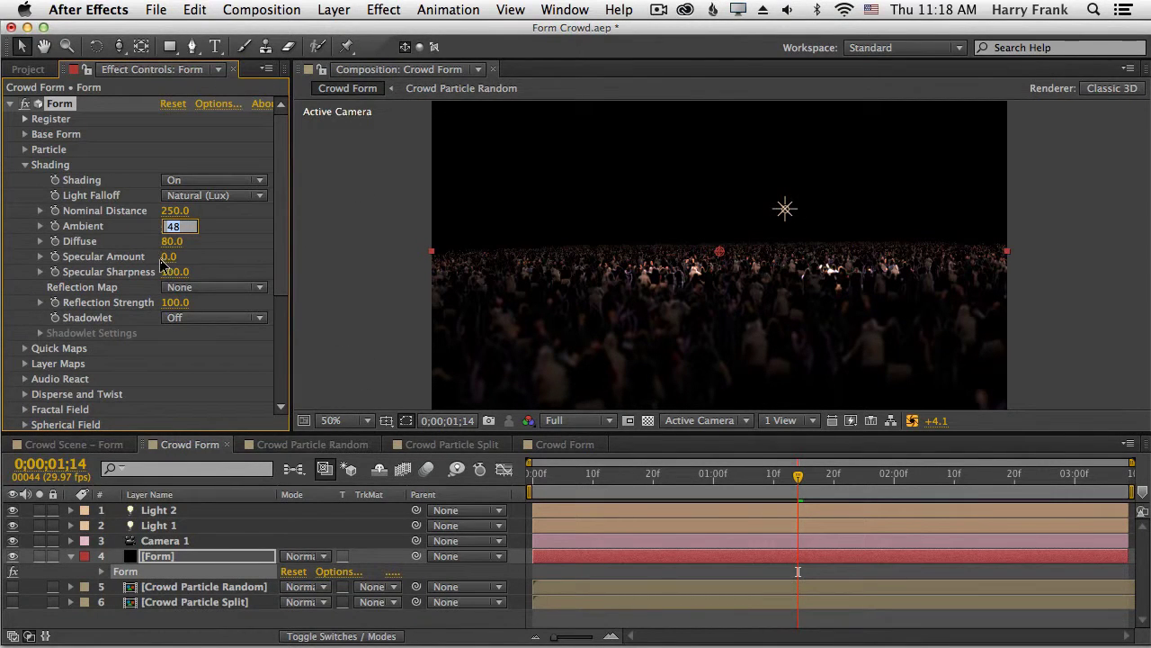
type("35")
key("Return")
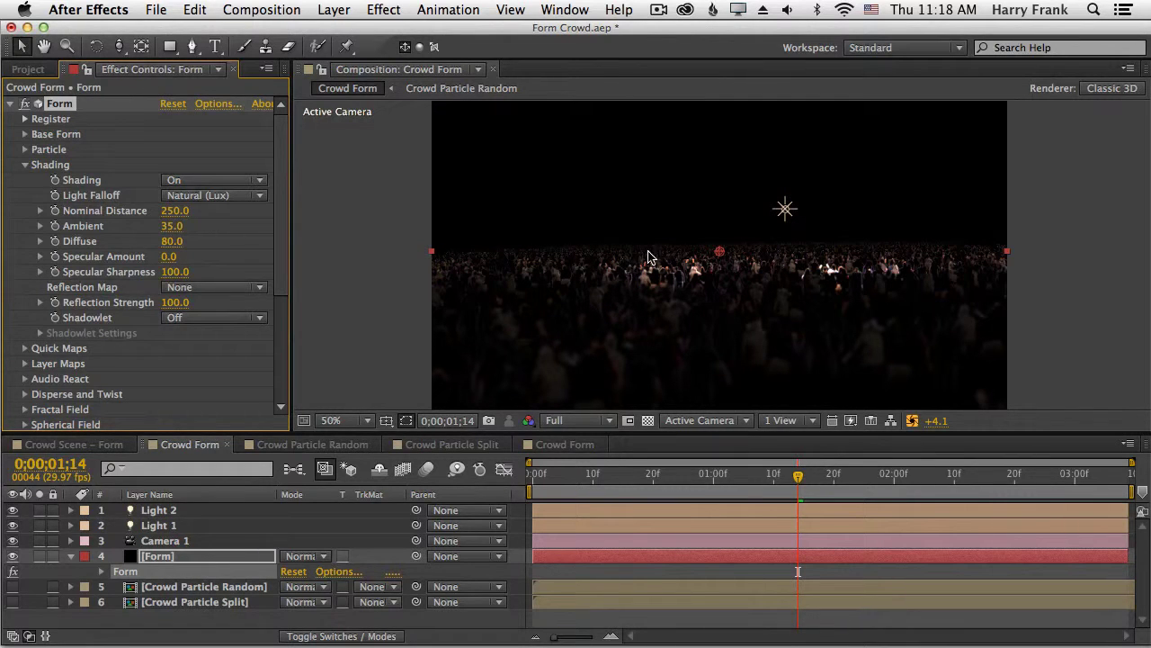
left_click(171, 241)
type("20")
key("Return")
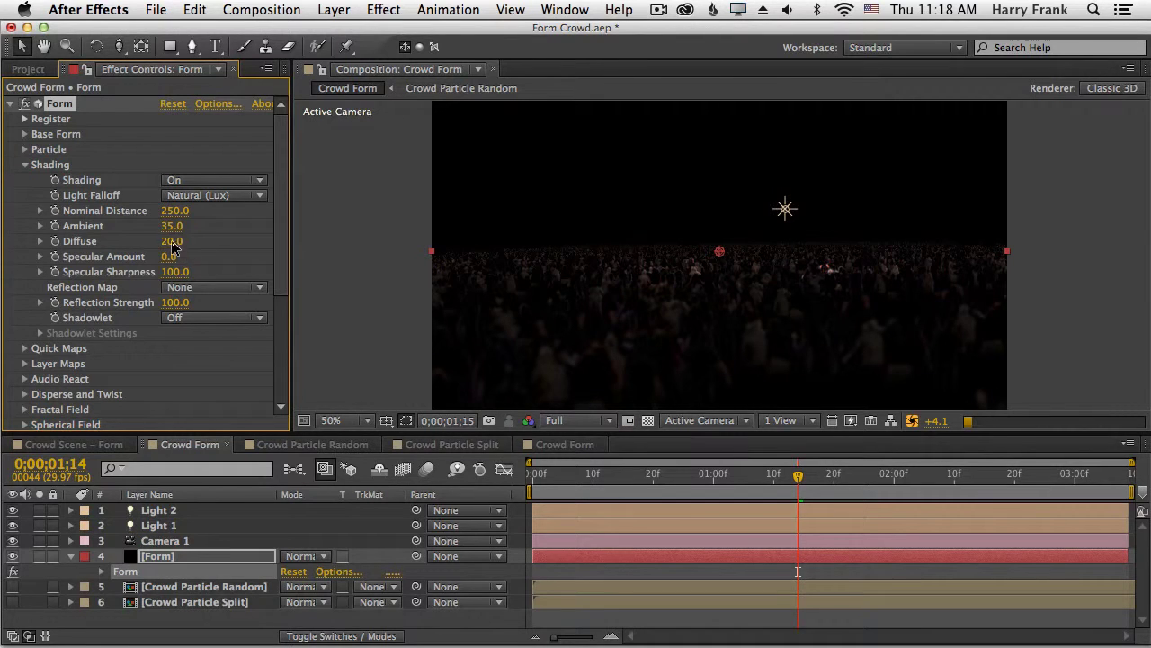
left_click_drag(174, 247, 306, 170)
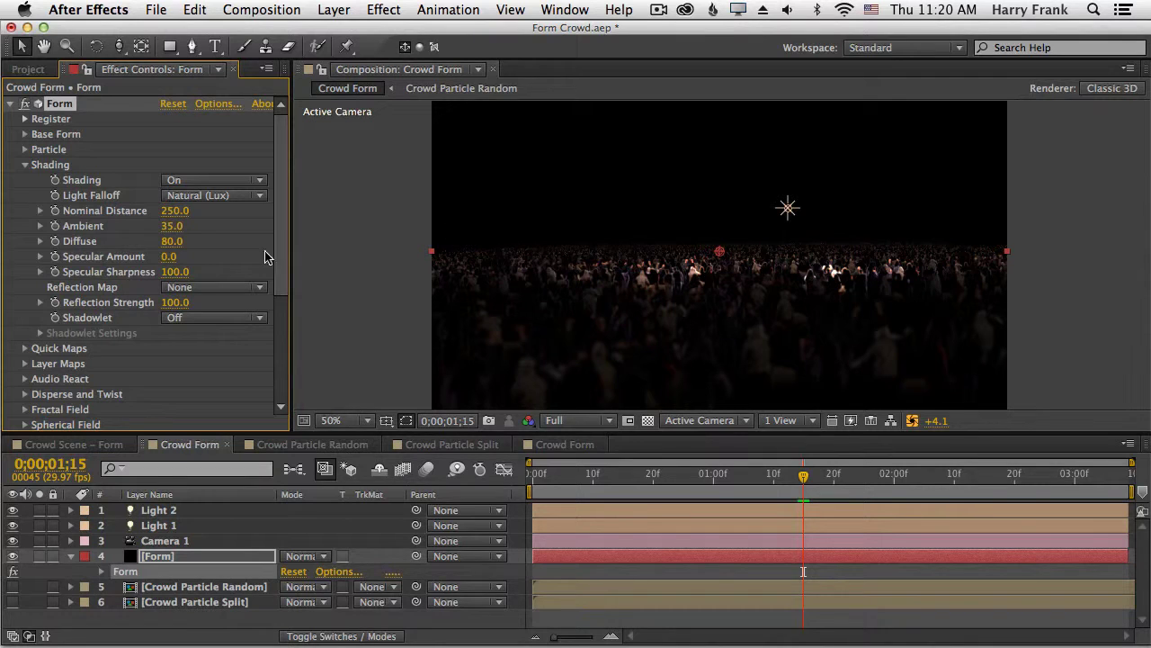
Set Form's Specular Amount to 60
left_click(169, 258)
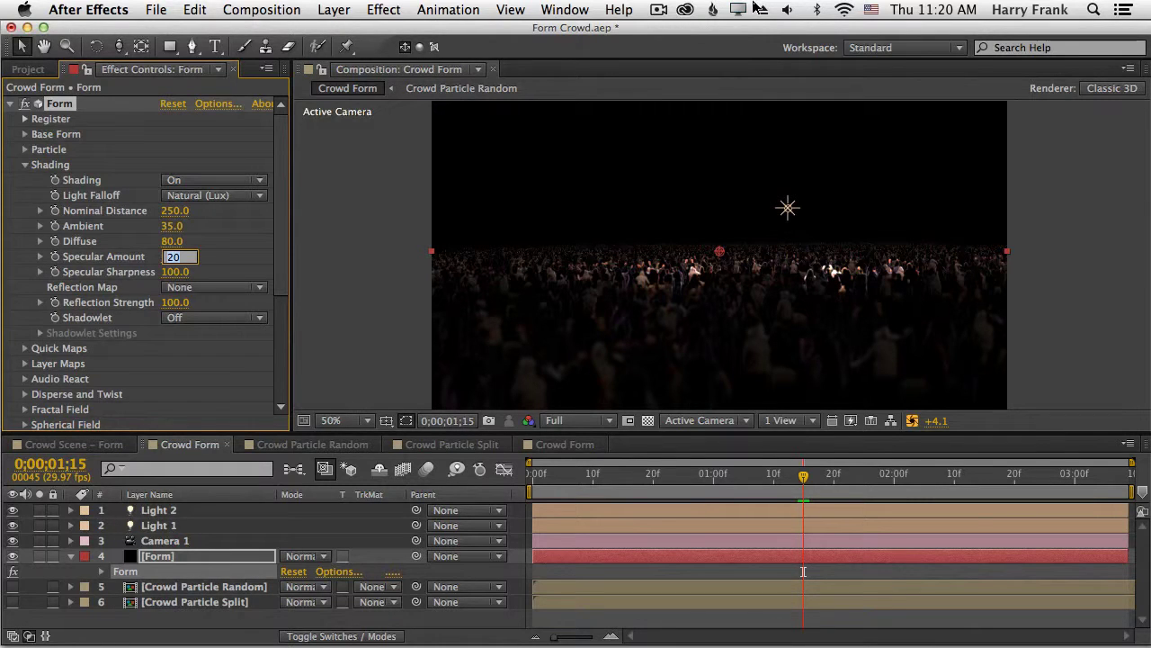
type("60")
key("Return")
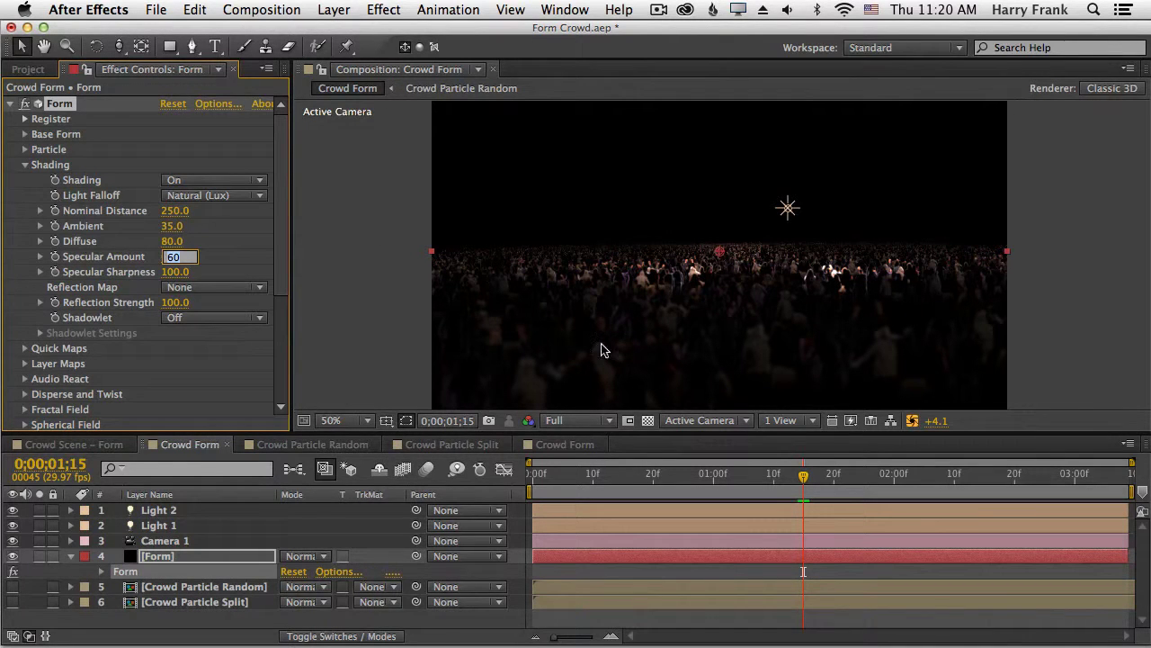
key("Return")
Set Form's Specular Sharpness to 300
scroll(214, 273, "down", 1)
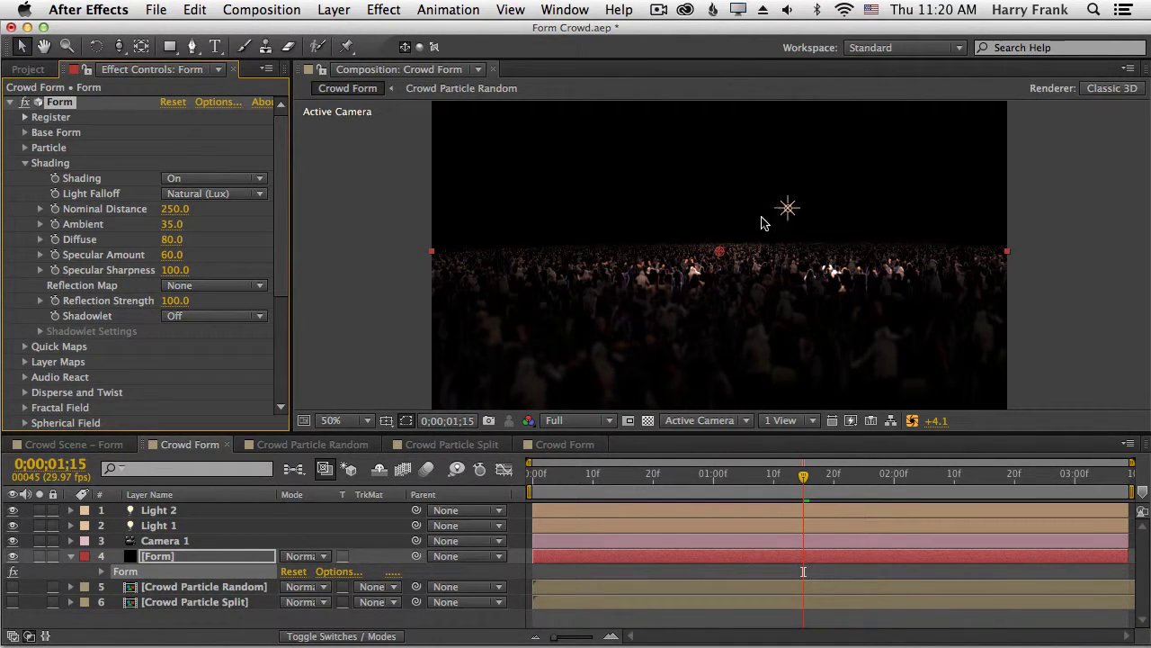
left_click(174, 270)
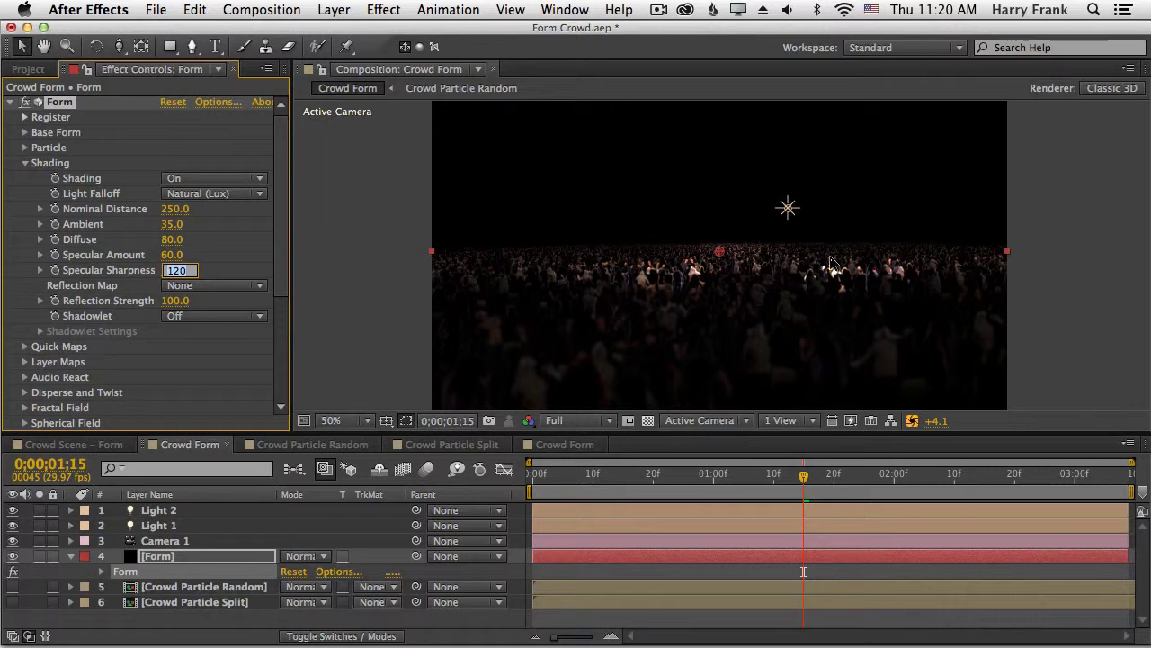
key("shift+Up")
key("shift+Up")
key("shift+Up")
key("shift+Up")
key("shift+Up")
type("300")
key("Return")
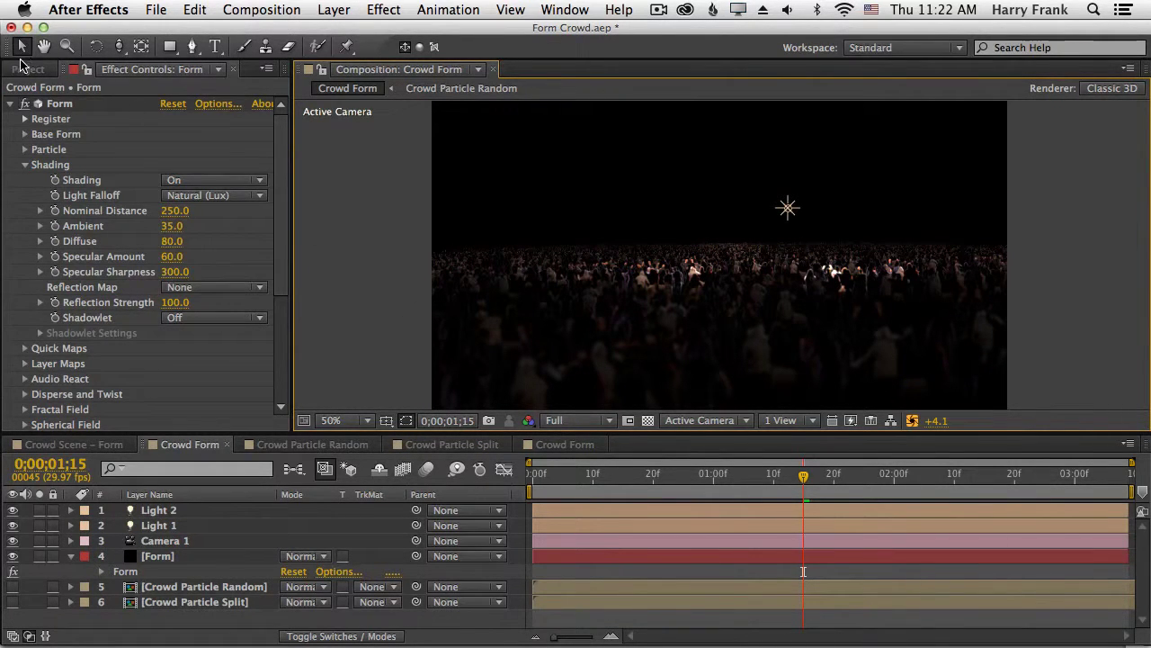
Add Garage.png from the Project panel to the Crowd Form comp and hide it
left_click(24, 67)
mouse_move(57, 332)
left_mouse_down()
mouse_move(162, 389)
mouse_move(206, 518)
left_mouse_up()
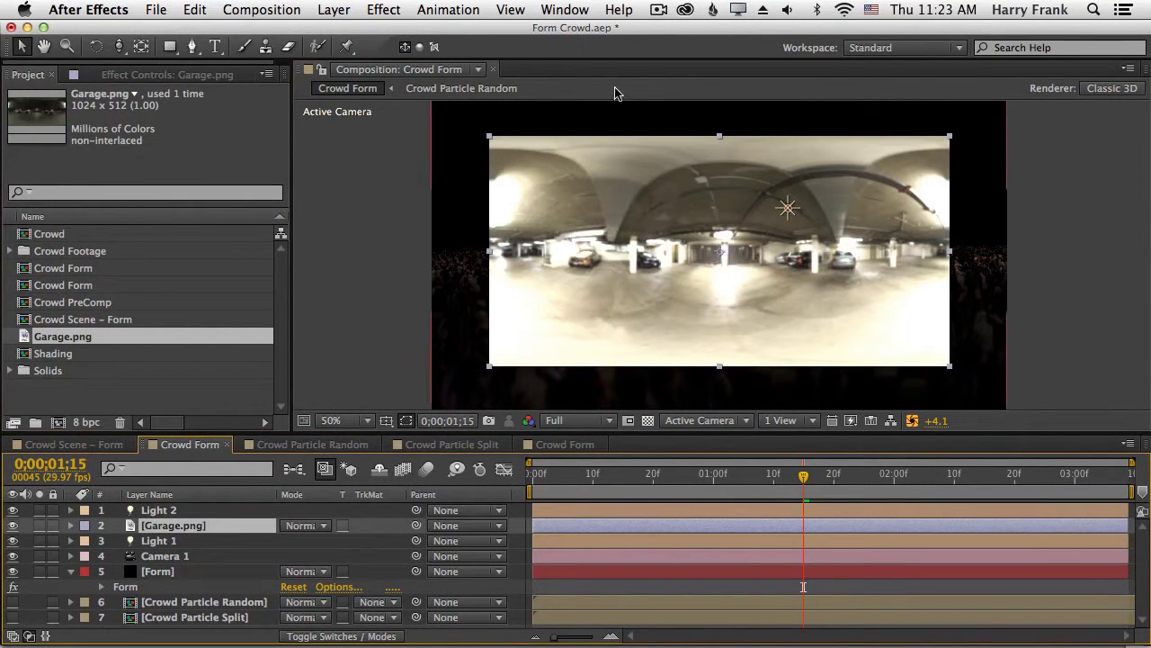
left_click(12, 525)
Set Form's Reflection Map to Garage.png with Reflection Strength 121
left_click(130, 585)
double_click(131, 586)
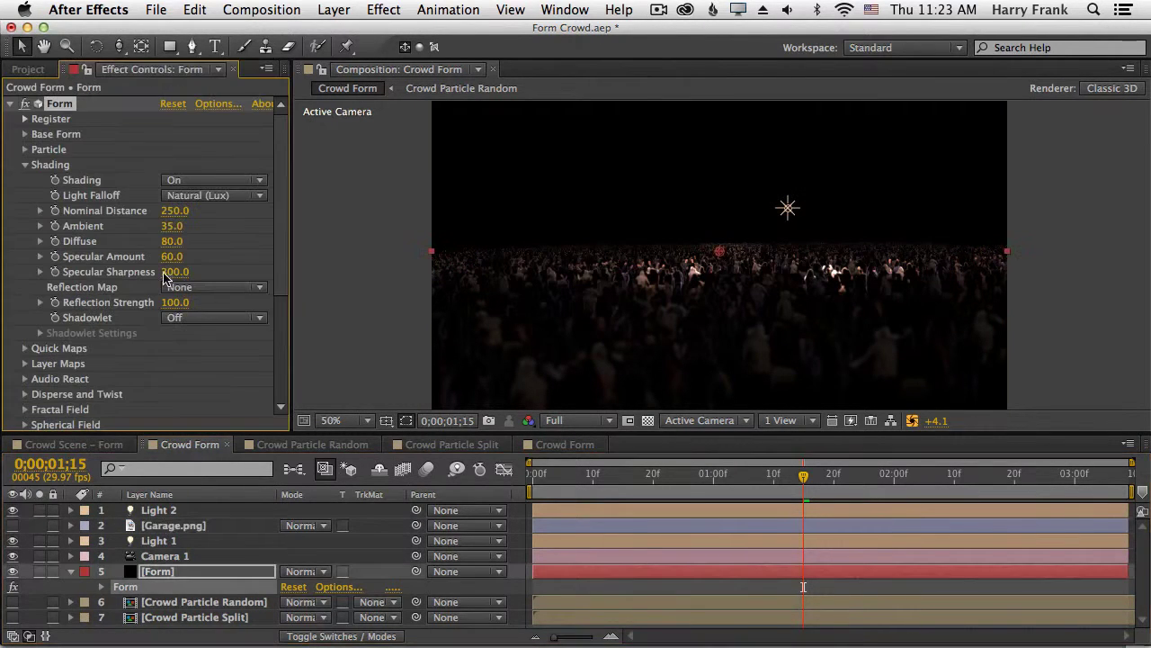
left_click(199, 287)
left_click(203, 333)
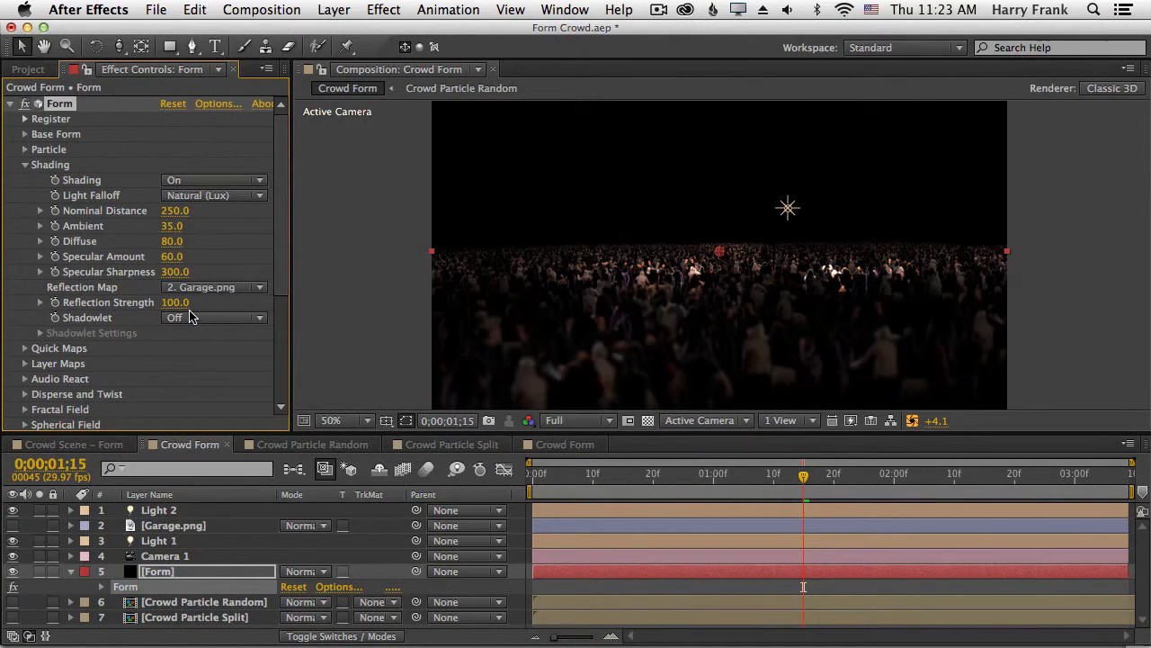
left_click_drag(175, 302, 226, 305)
Delete the Light 2 layer and bring back the Form effect's settings
left_click(160, 510)
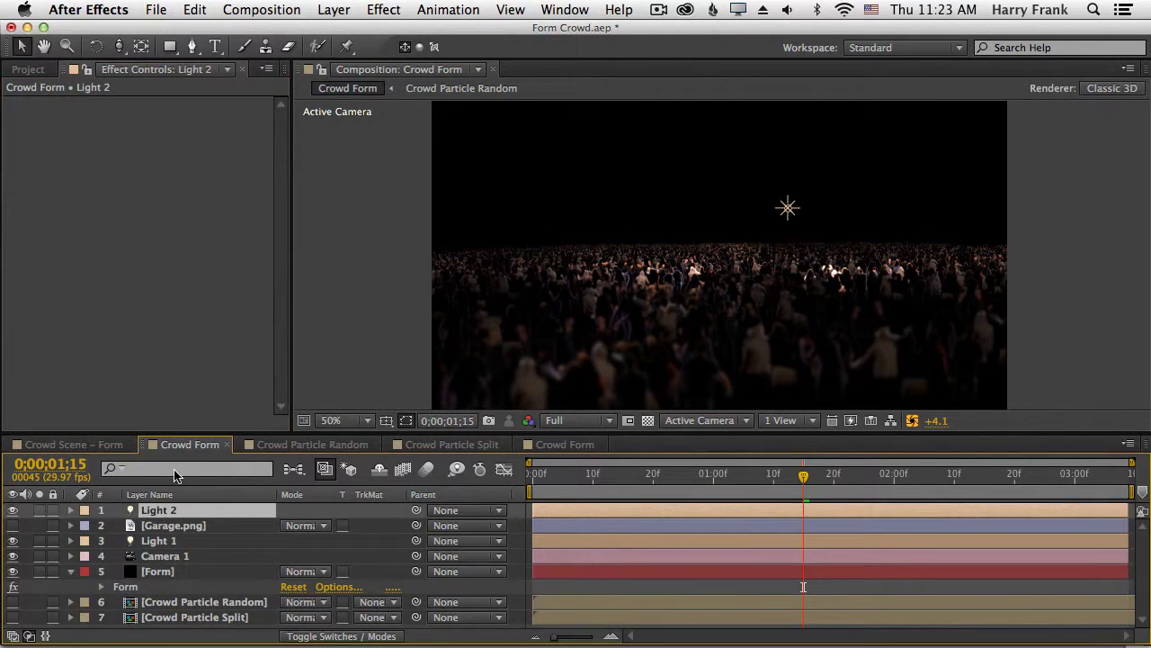
key("Delete")
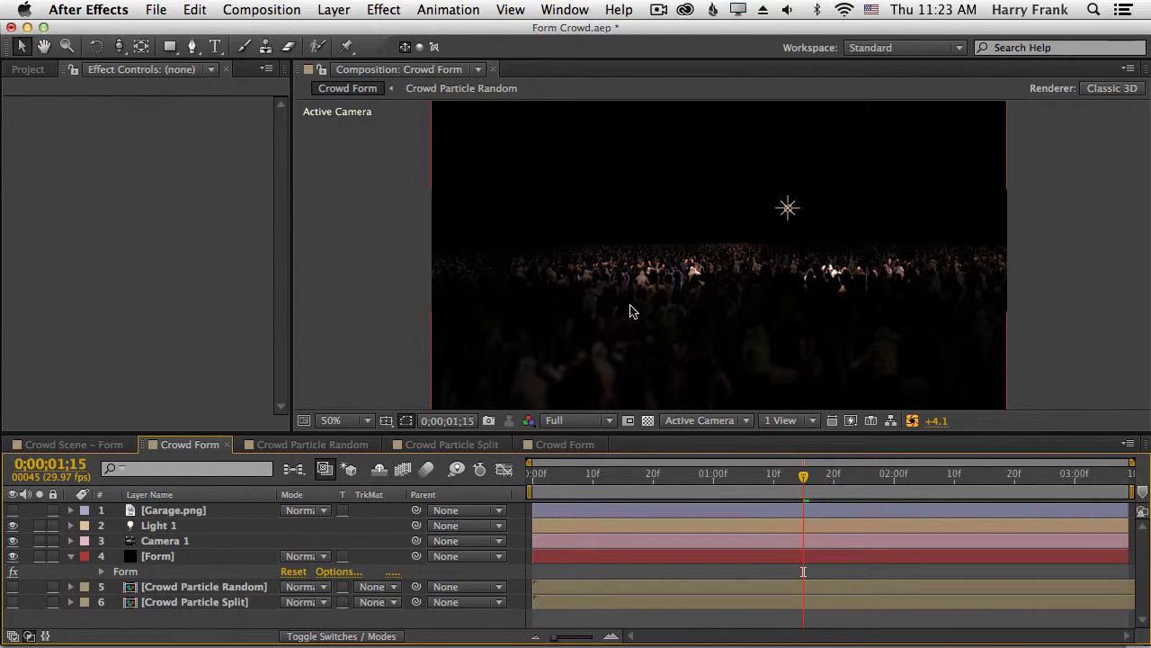
left_click(122, 576)
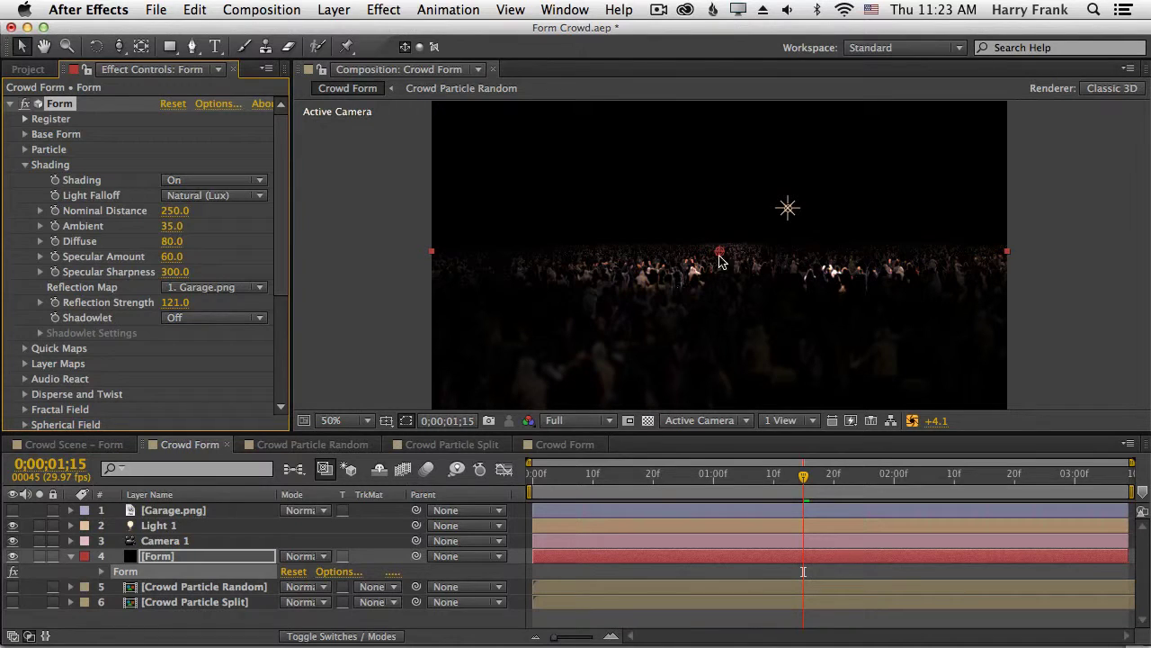
Set Form's Shadowlet to On for the crowd particles
left_click(198, 318)
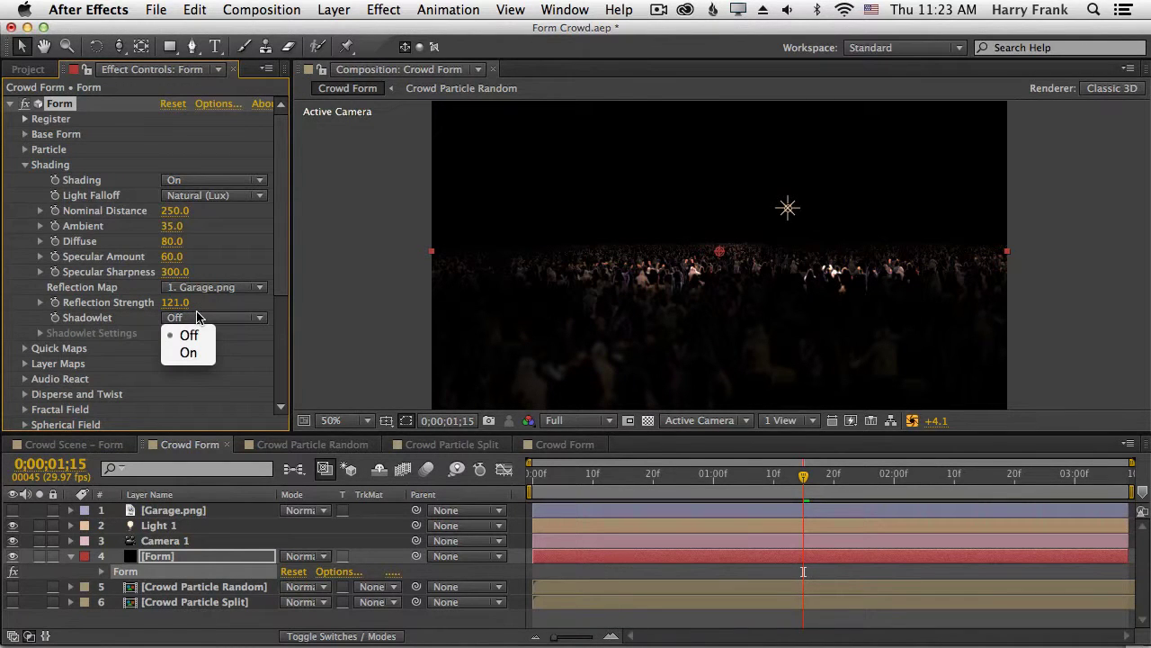
left_click(191, 353)
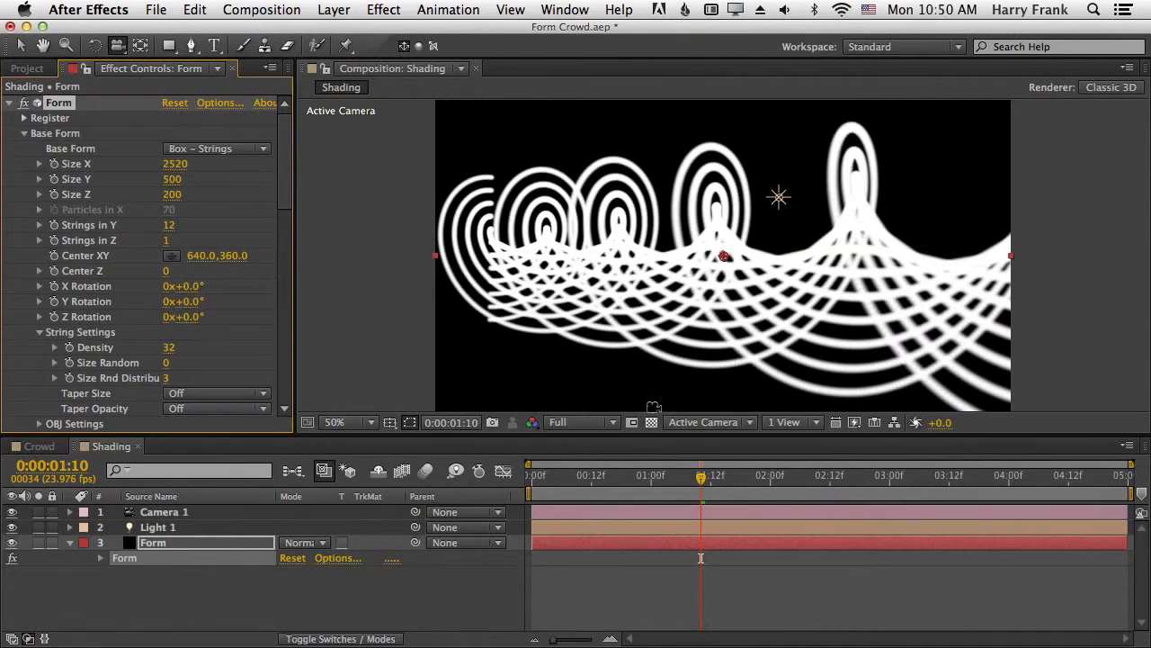
Jump to 0:00:01:03 and orbit the camera around the white spiral strings
left_click(666, 483)
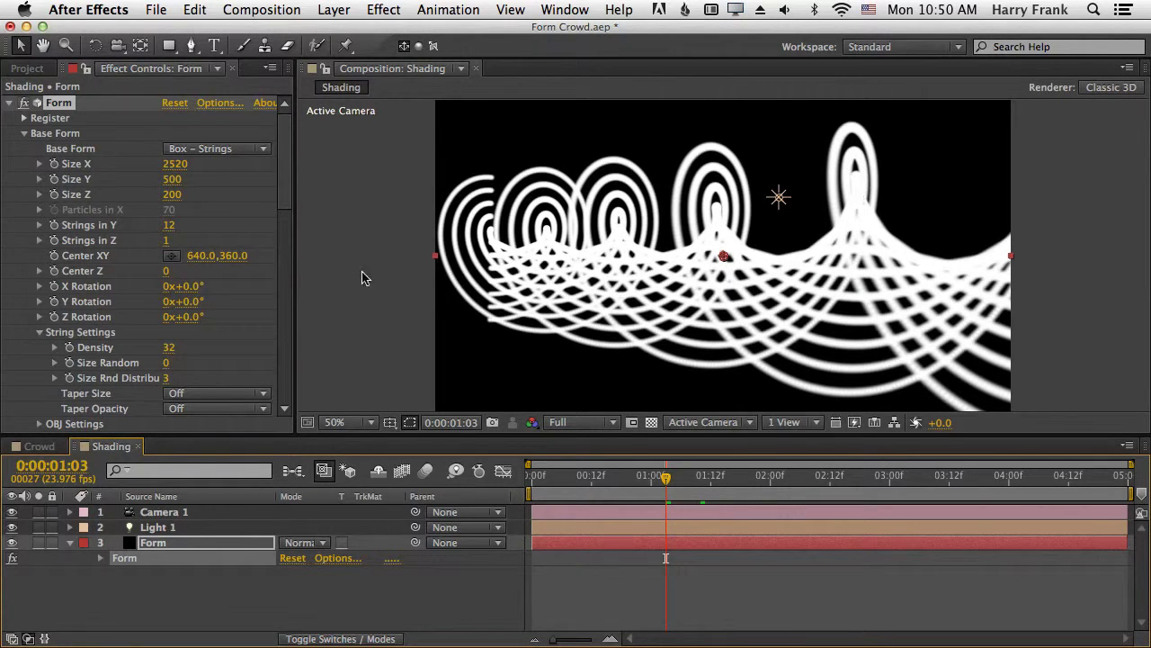
left_click_drag(284, 204, 290, 338)
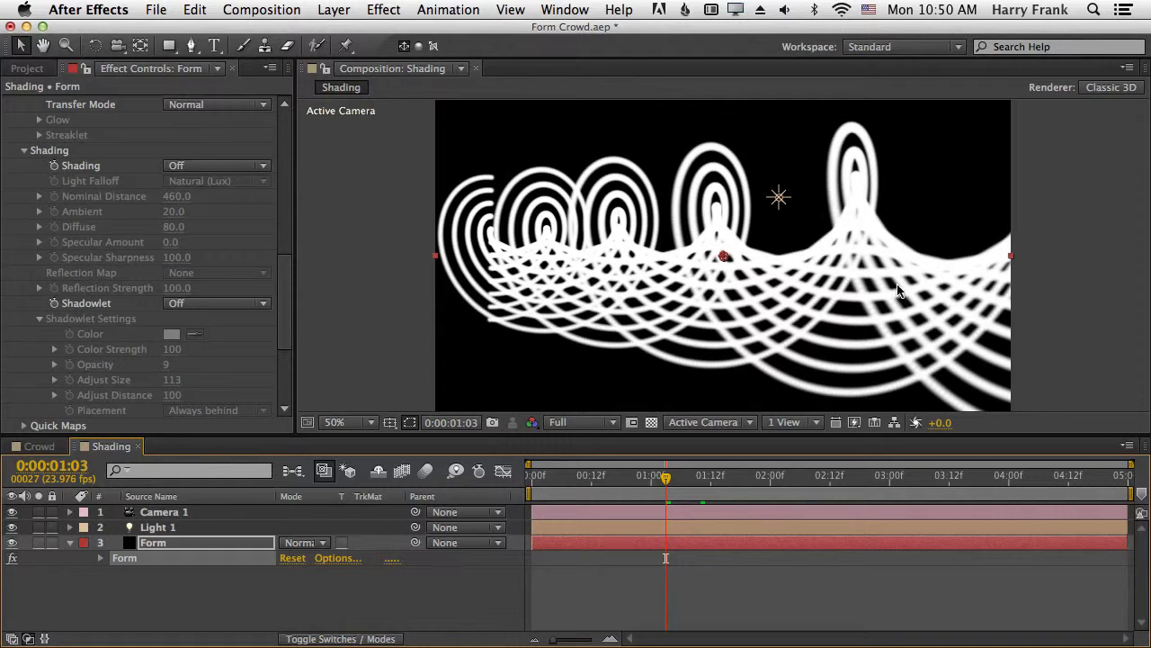
key("c")
left_click_drag(791, 244, 530, 227)
left_click_drag(758, 218, 534, 298)
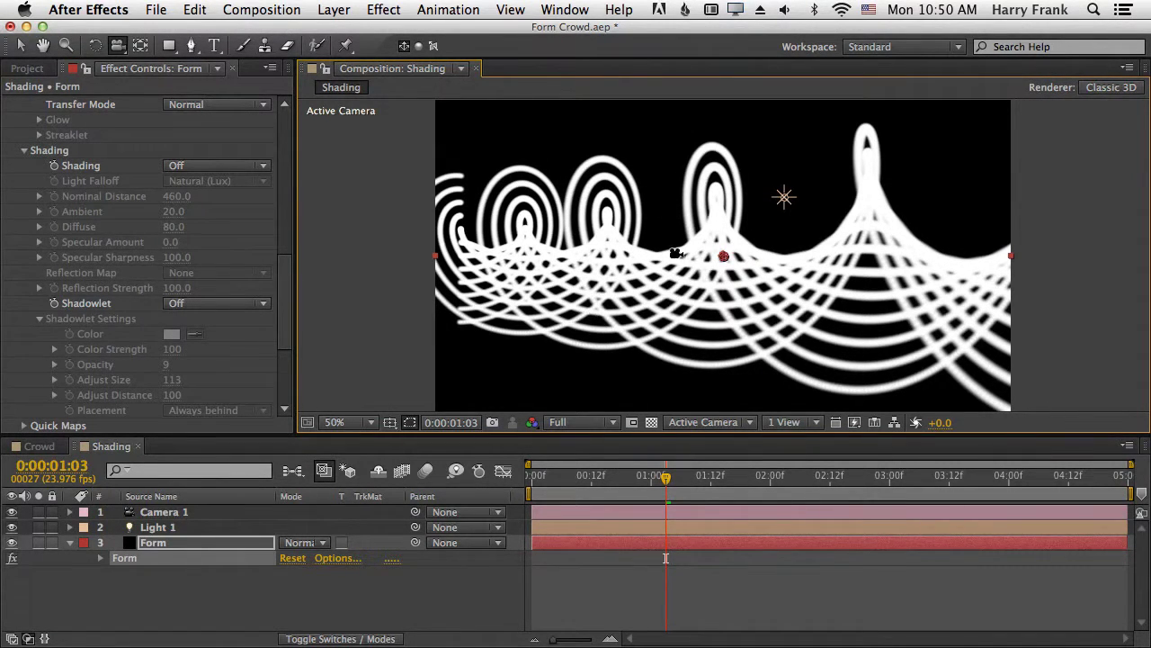
scroll(284, 270, "down", 2)
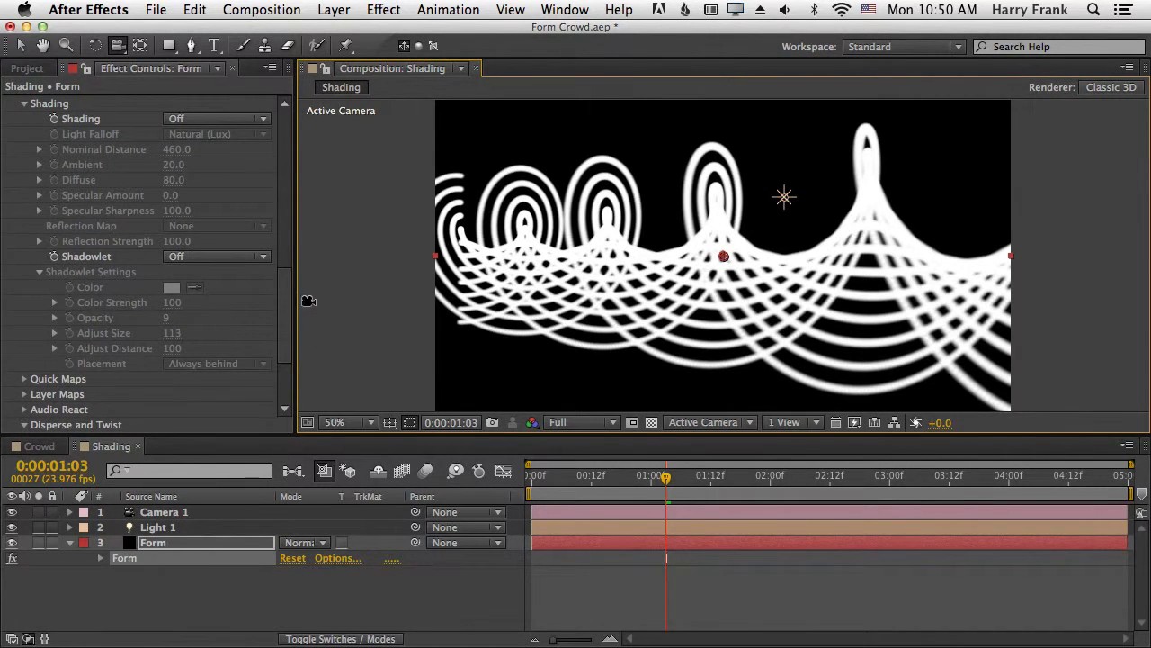
scroll(283, 219, "up", 2)
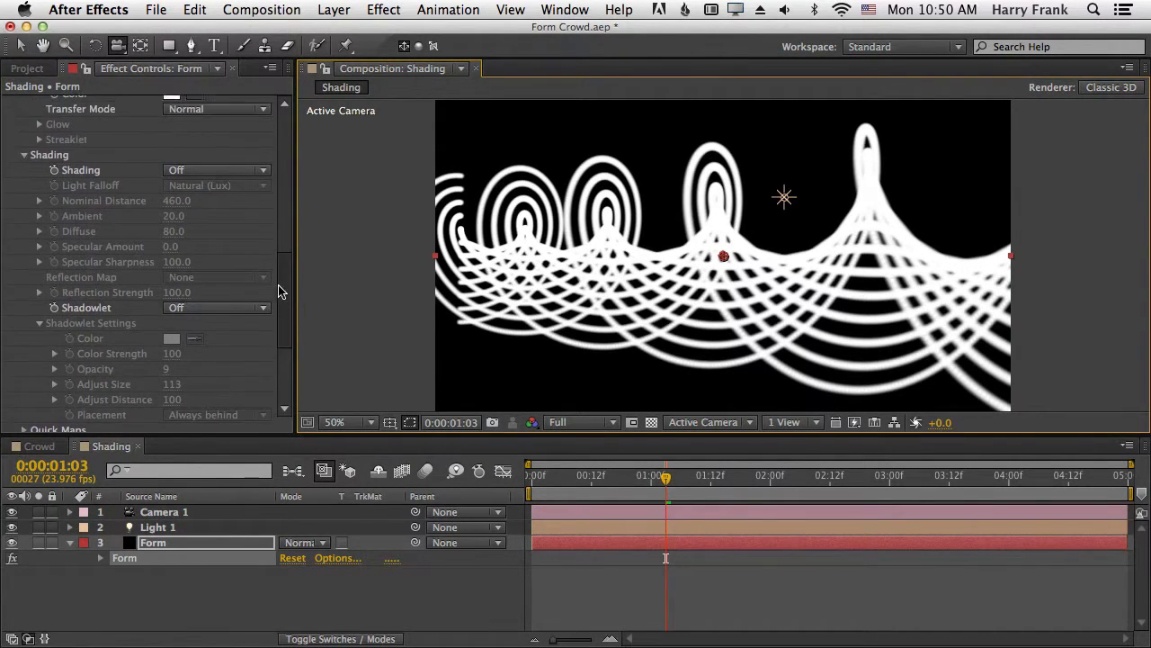
Turn Form's Shadowlet On for the spiral strings, leaving Shading Off
left_click(196, 165)
left_click(213, 226)
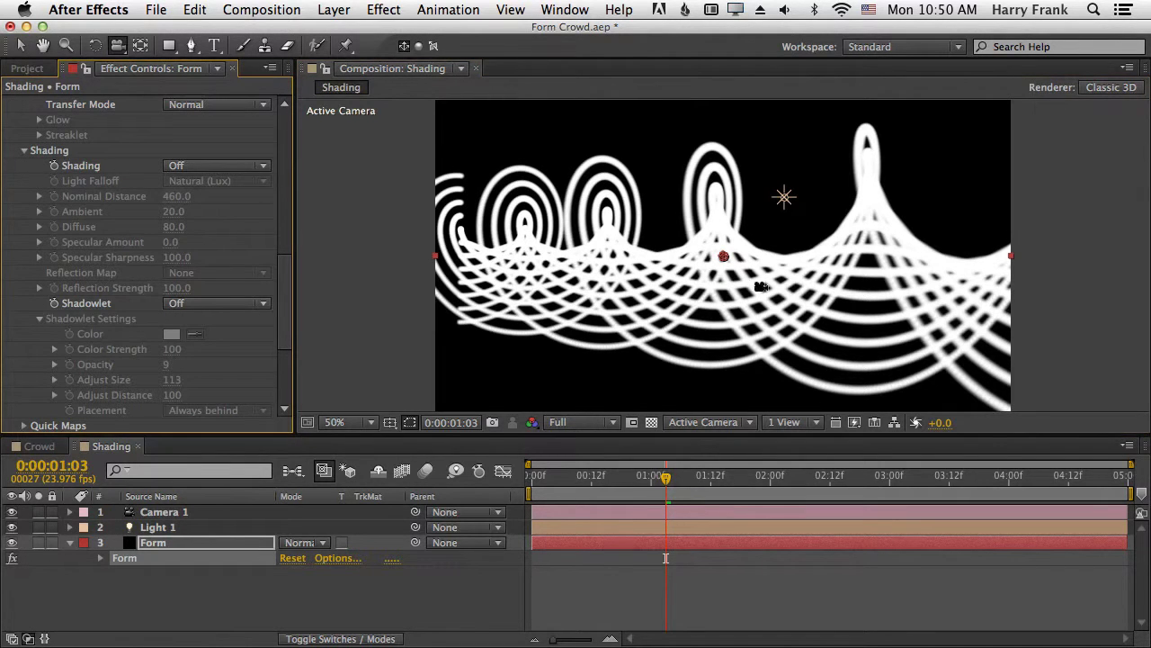
left_click(187, 170)
left_click(178, 165)
scroll(288, 293, "down", 1)
left_click(201, 286)
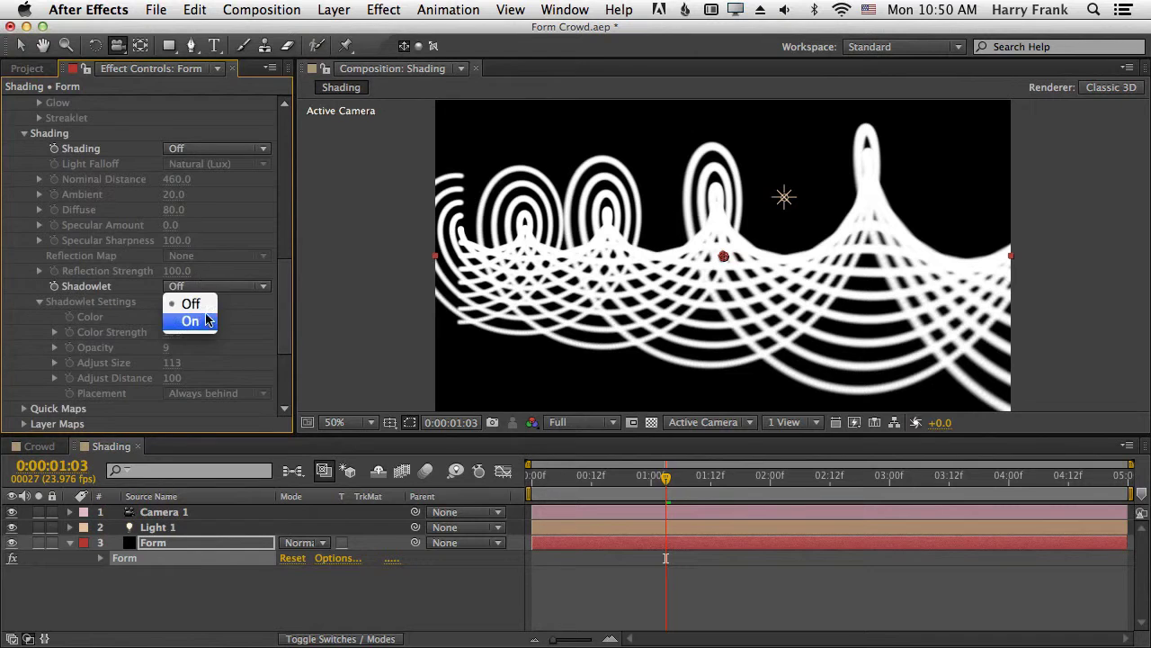
left_click(190, 321)
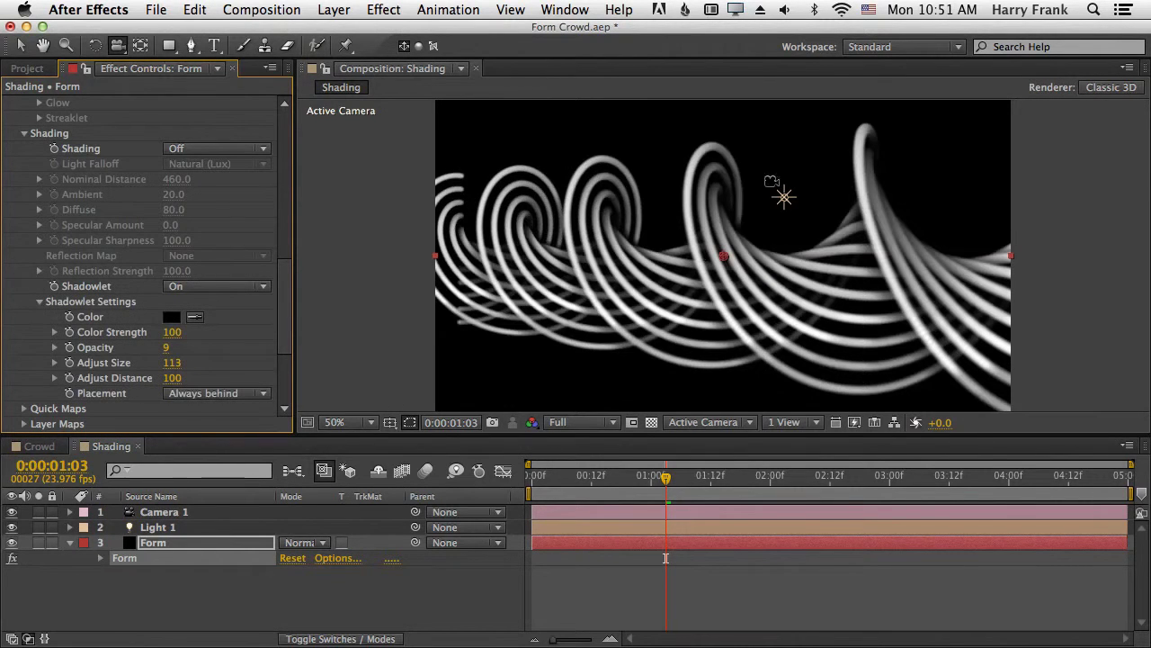
Collapse the Base Form and Particle groups and switch Shading On to compare
key("v")
left_click(785, 198)
left_click(149, 571)
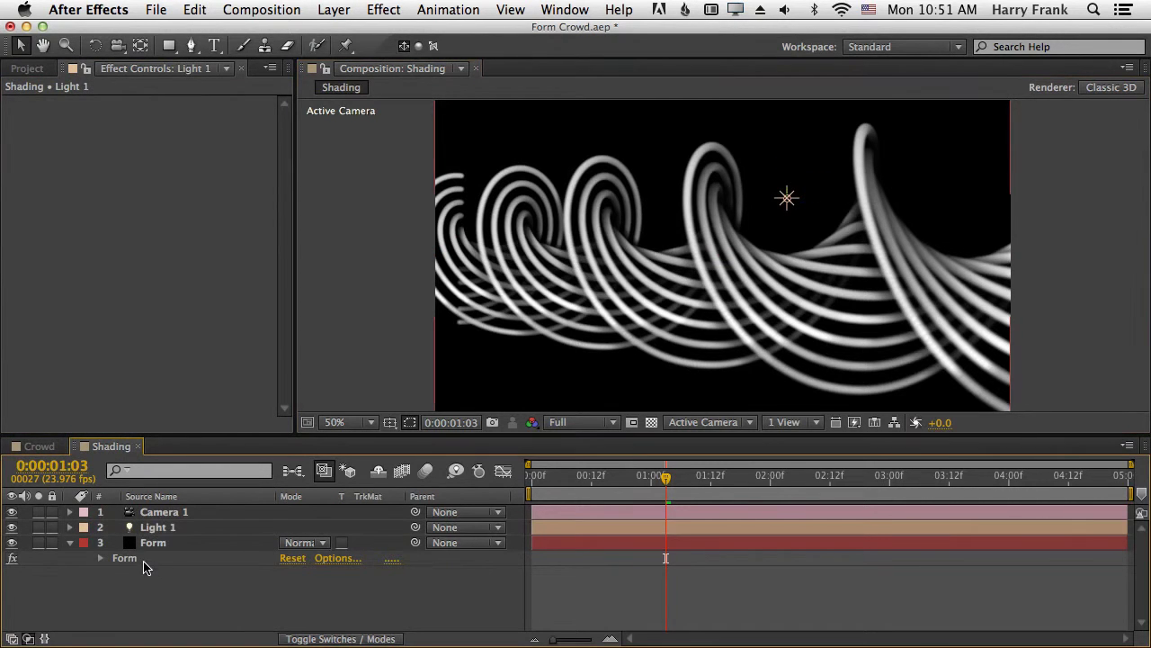
left_click(135, 544)
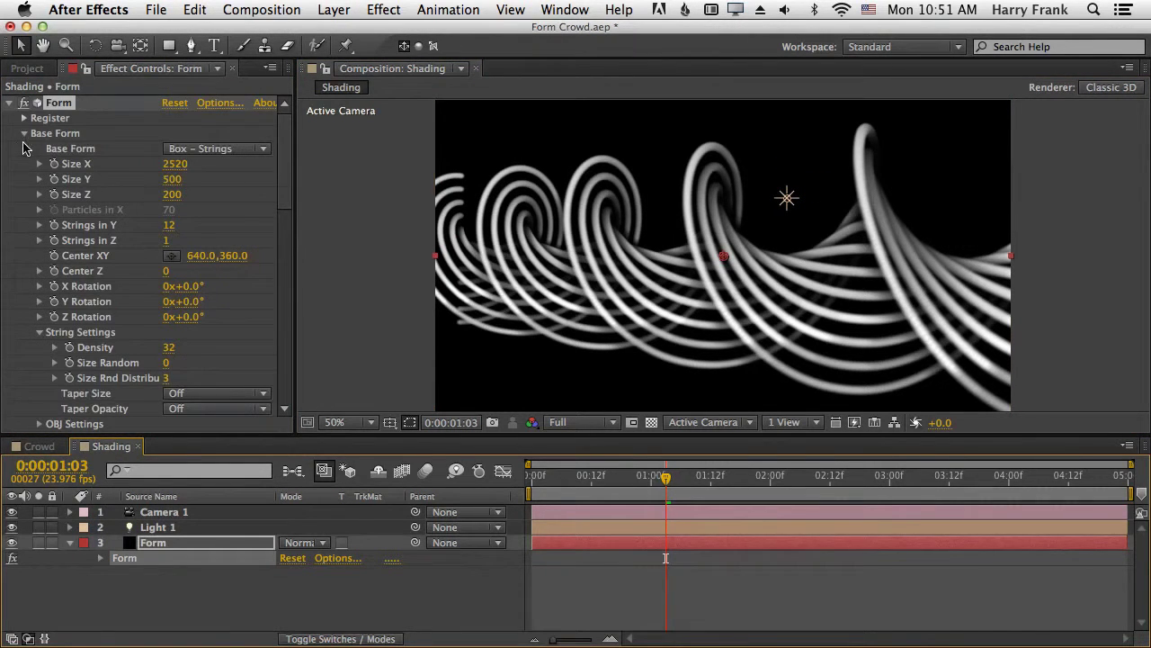
left_click(25, 134)
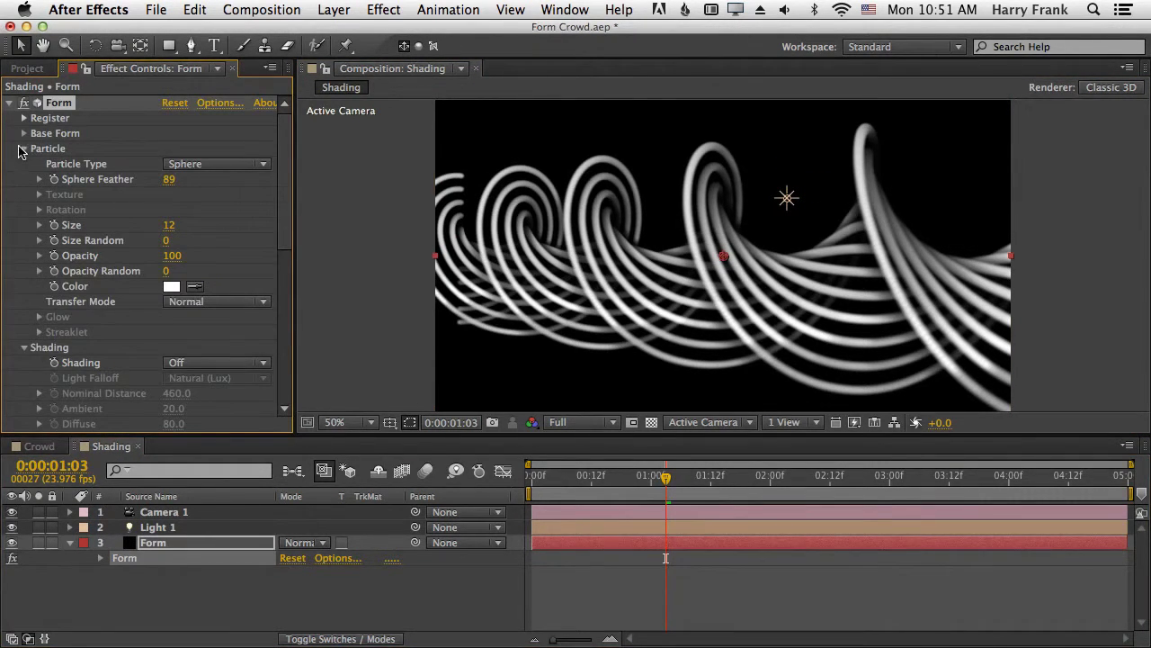
left_click(23, 149)
left_click(199, 178)
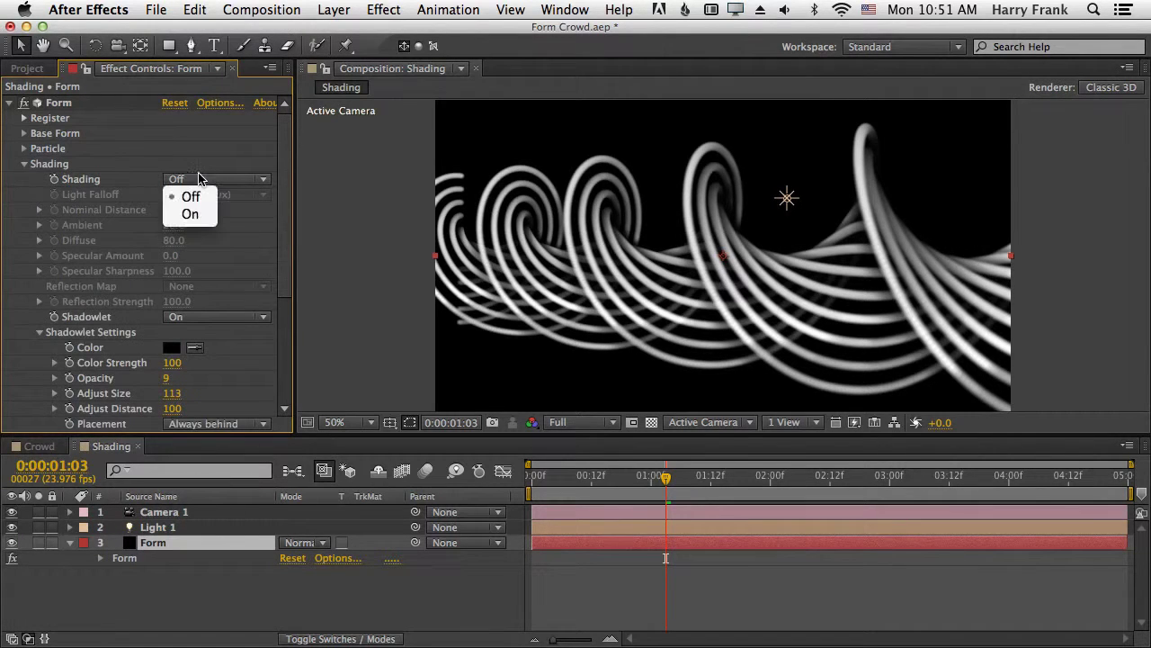
left_click(189, 213)
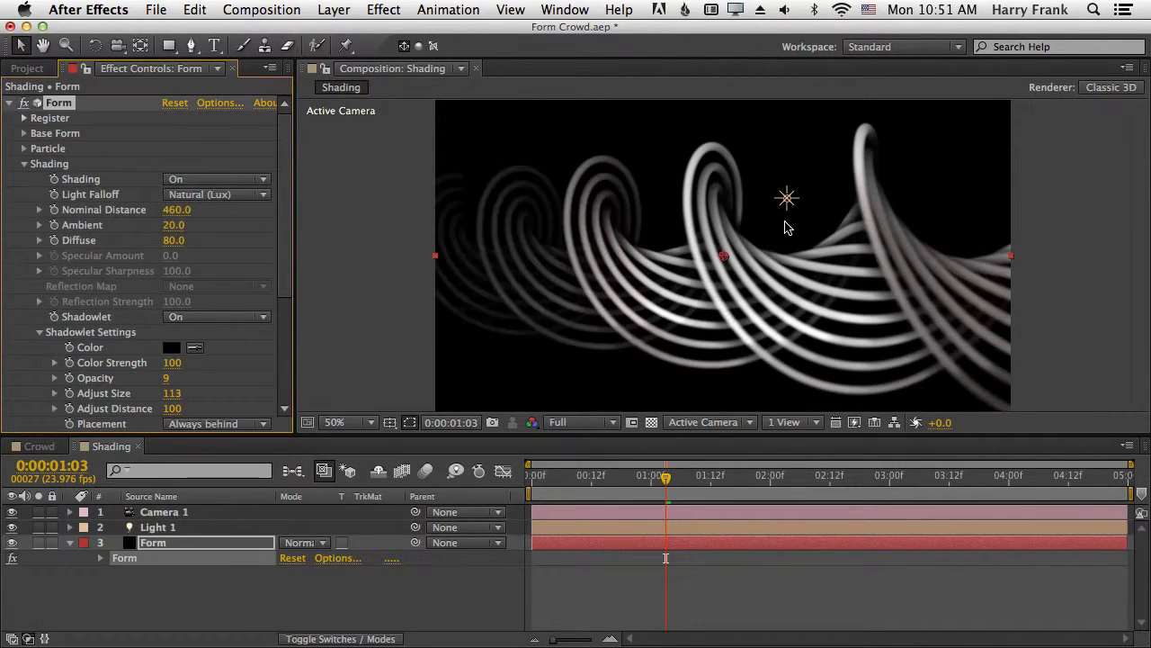
Move Light 1 up and to the right in the Composition viewer
left_click(786, 197)
left_click_drag(811, 195, 887, 182)
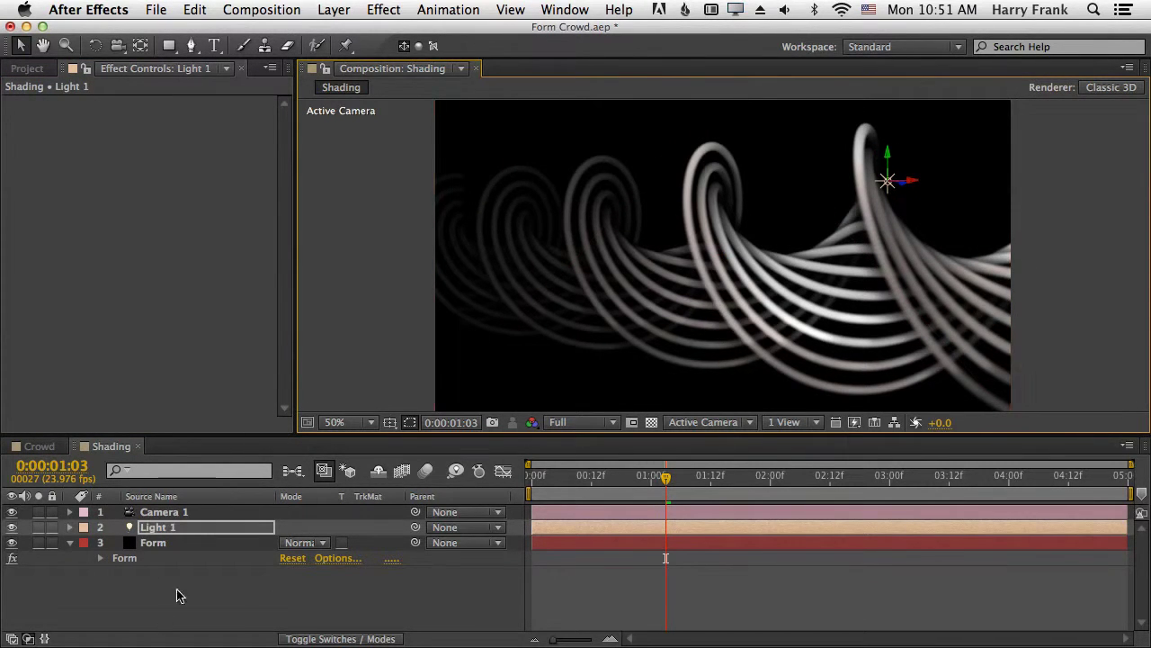
left_click(122, 559)
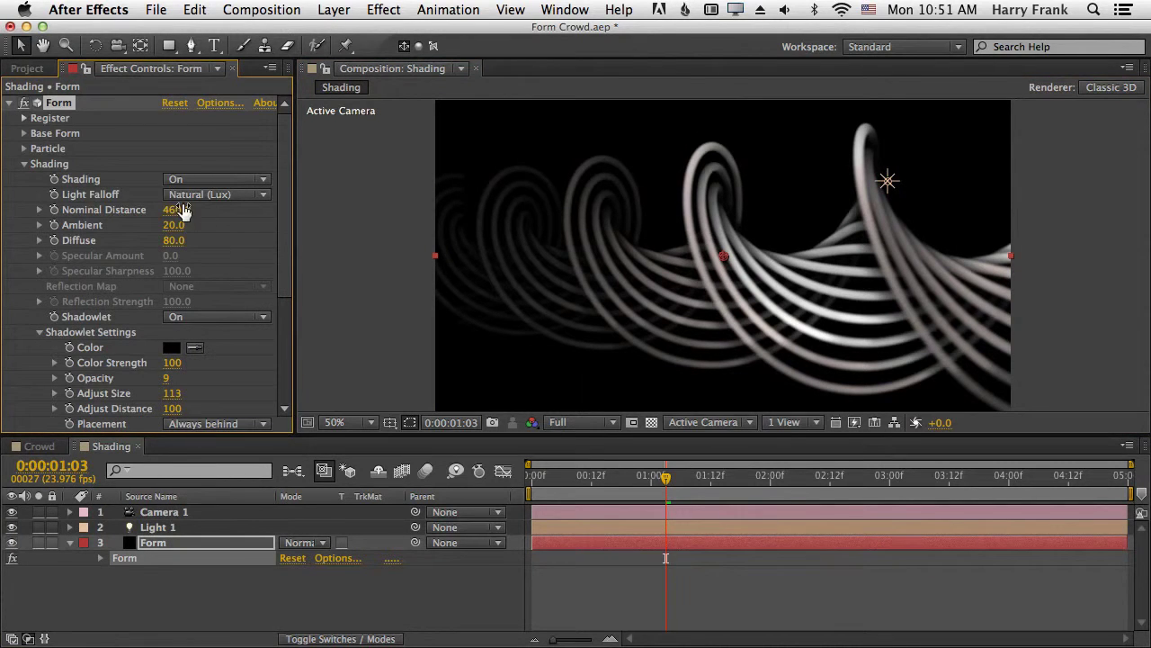
Turn Shading back Off and compare Shadowlet Off versus On, leaving it On
left_click(177, 185)
left_click(180, 181)
left_click(180, 180)
left_click(180, 165)
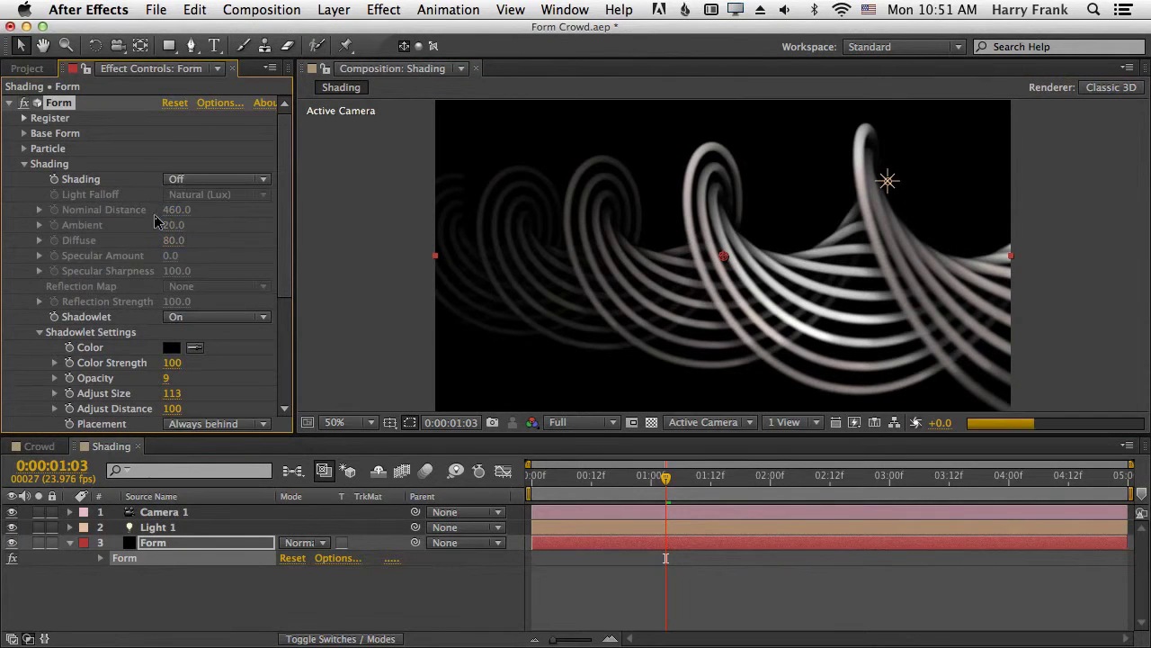
left_click(180, 315)
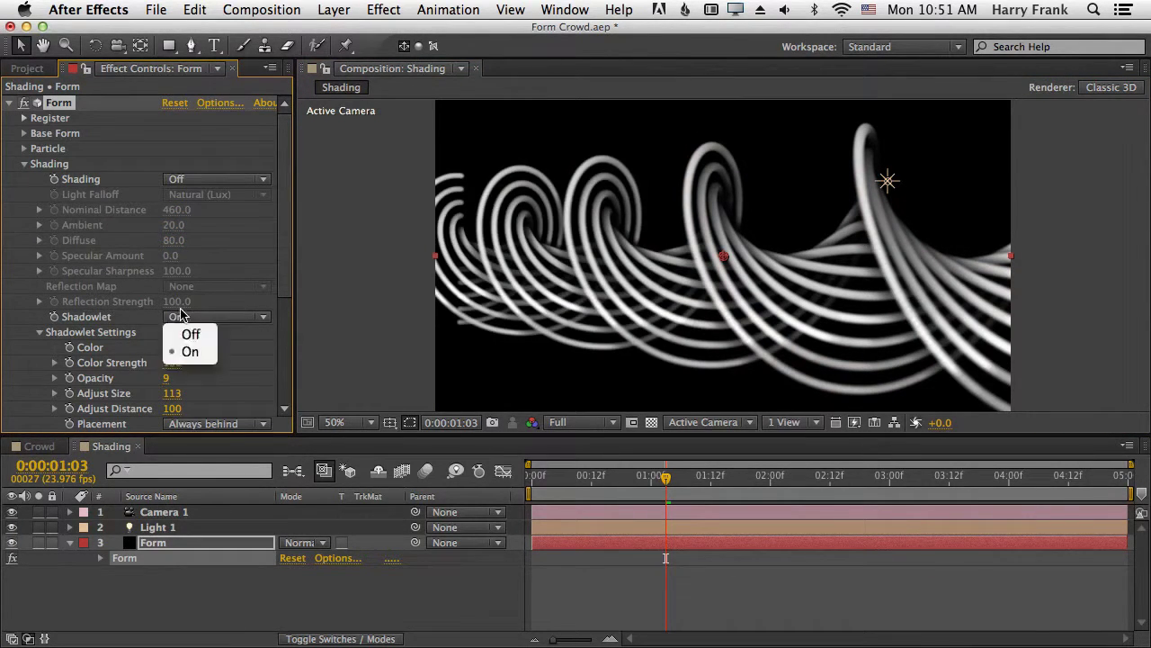
left_click(184, 333)
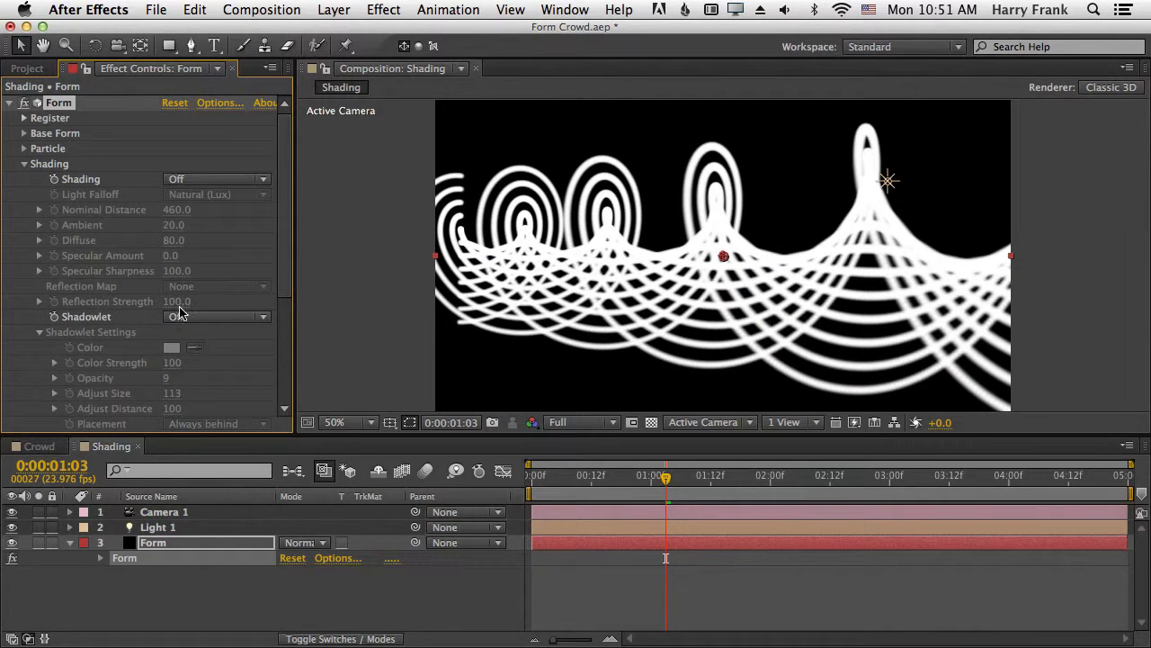
left_click(177, 316)
left_click(209, 352)
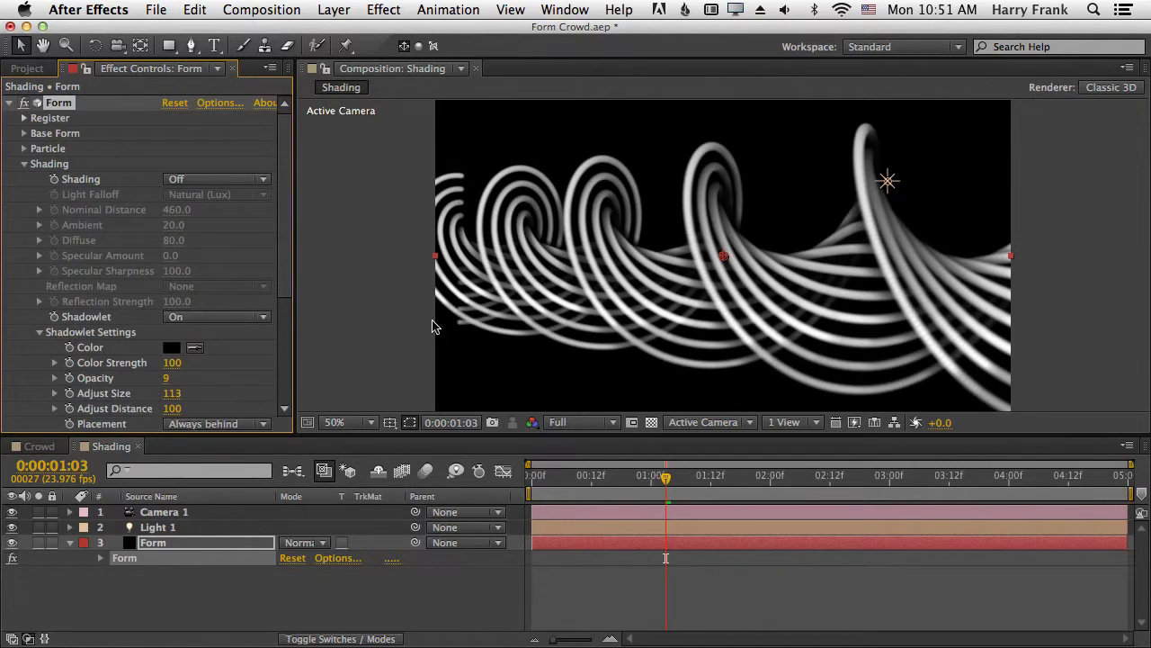
Change Shadowlet Settings Placement from Auto to Project for the spiral strings
scroll(282, 282, "down", 1)
scroll(281, 282, "down", 3)
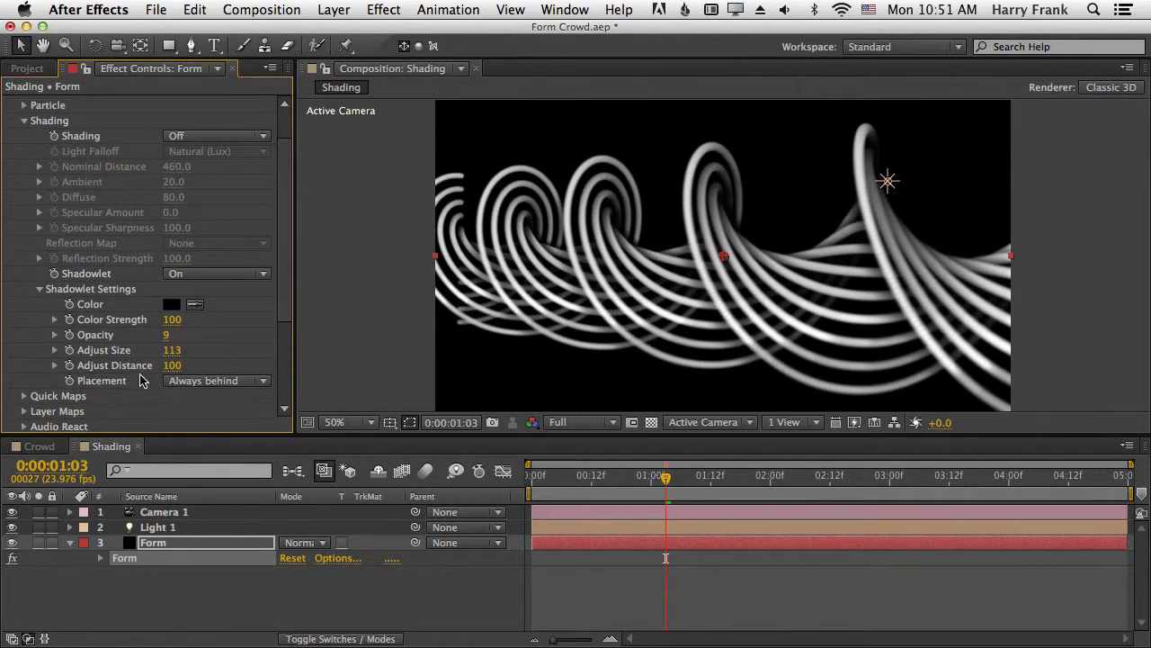
left_click(218, 380)
left_click(226, 391)
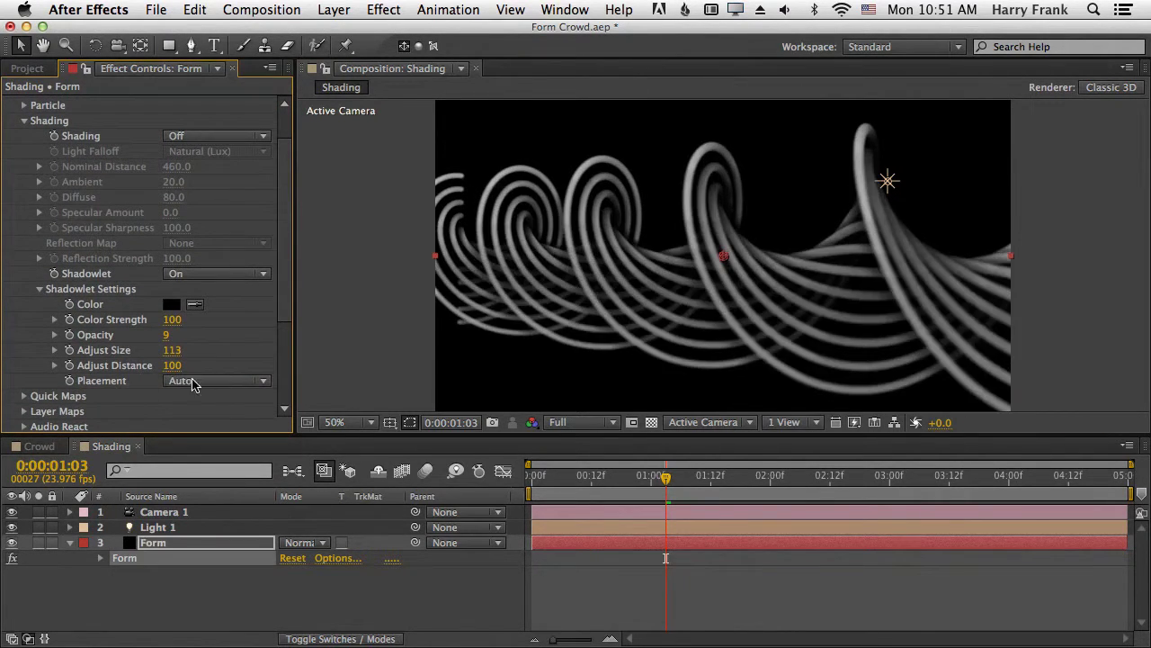
left_click(201, 380)
left_click(193, 398)
left_click(224, 380)
left_click(227, 415)
left_click(887, 183)
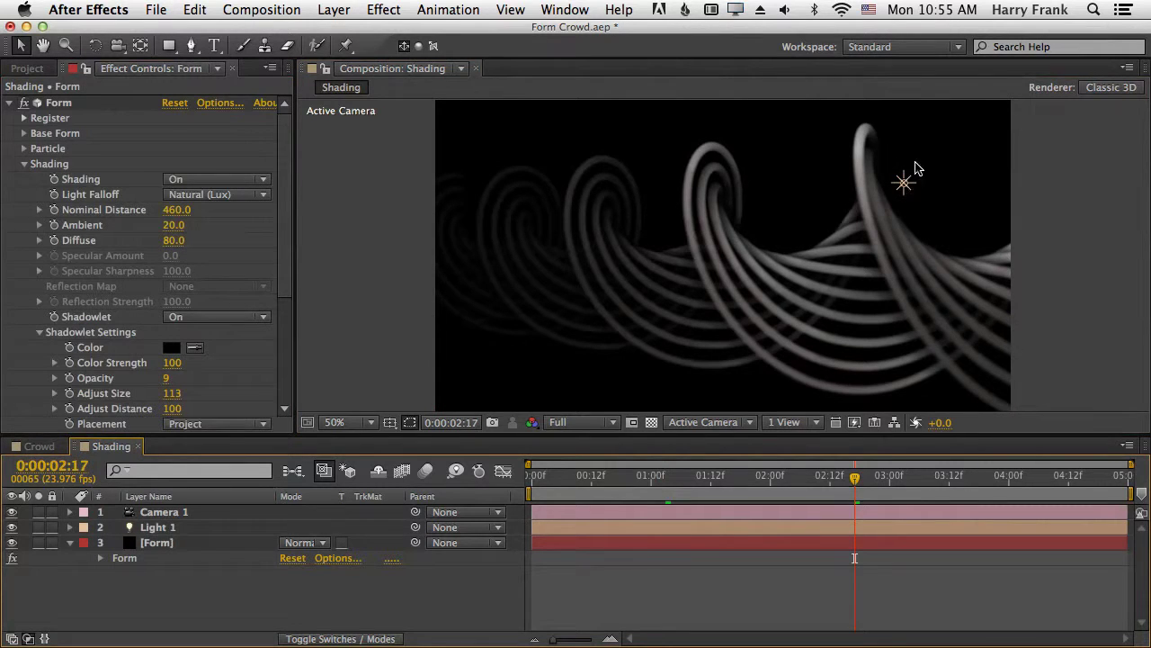
Rename the Light 1 layer to 'Shadow'
left_click(904, 181)
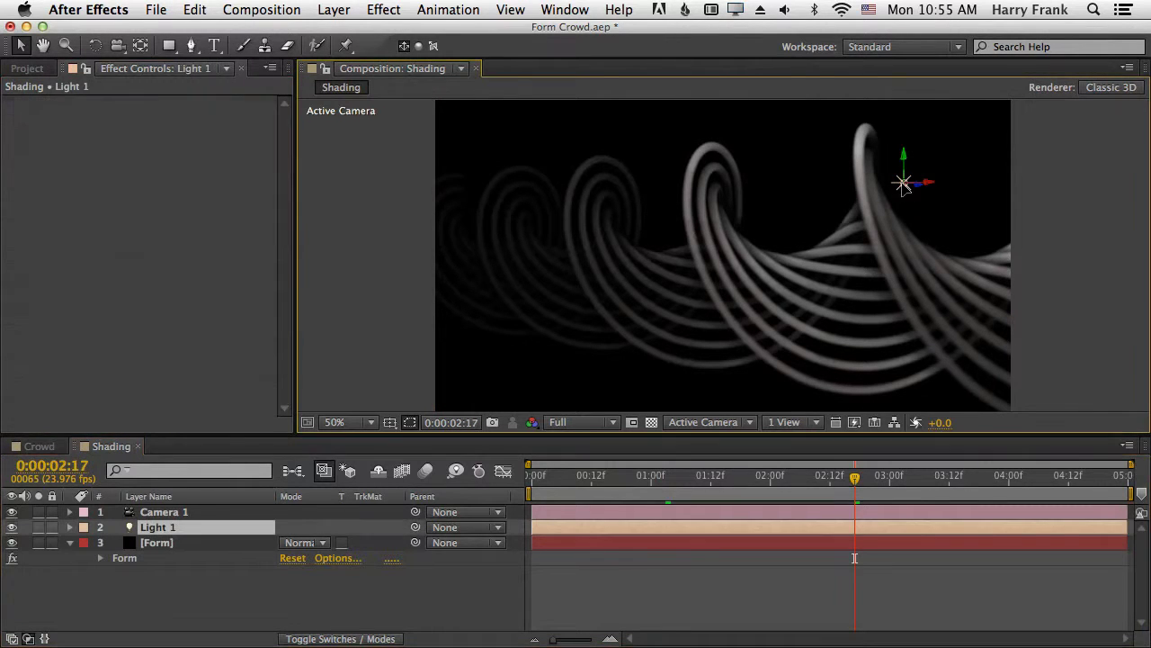
left_click(124, 557)
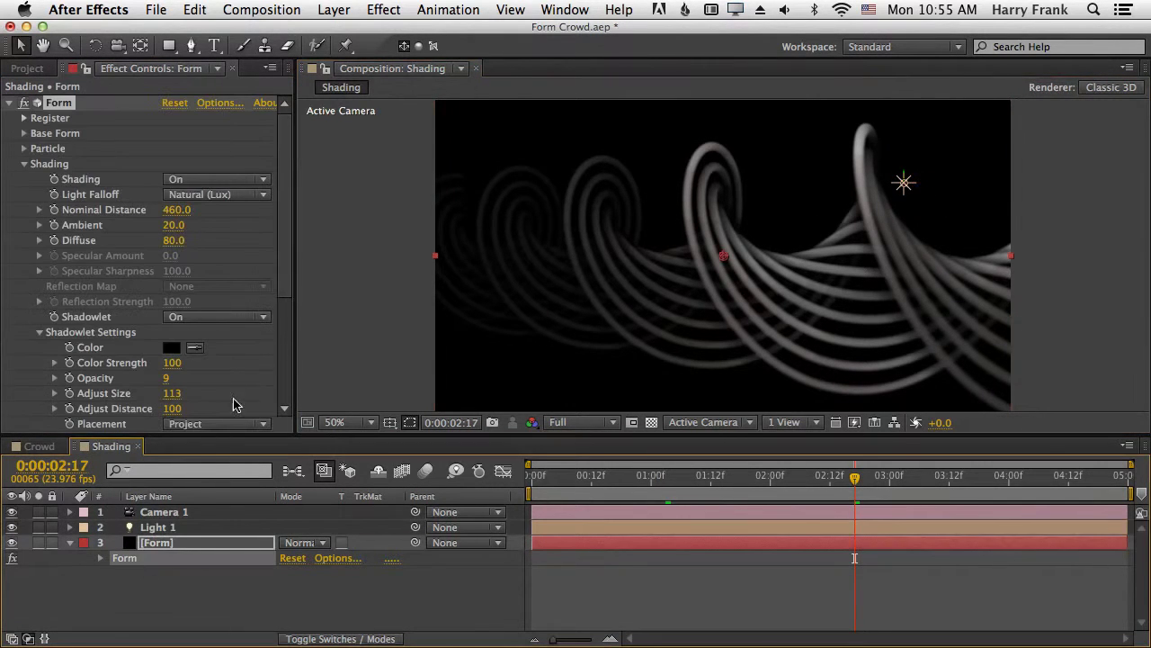
left_click(173, 527)
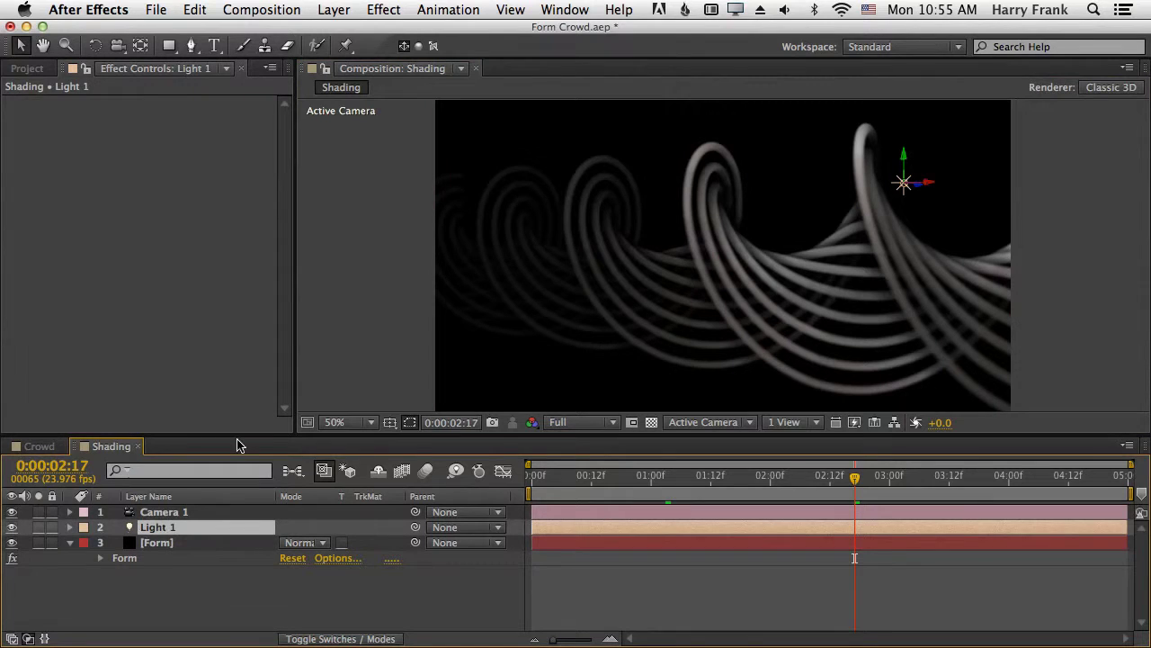
key("Return")
type("Sha")
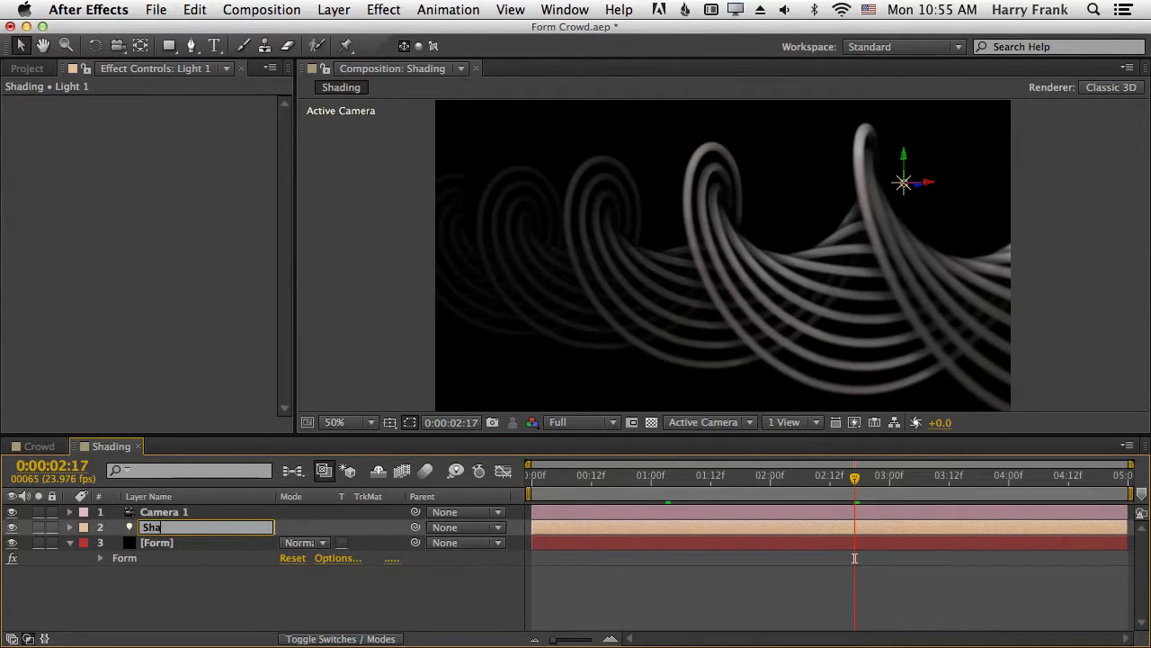
type("dow")
key("Return")
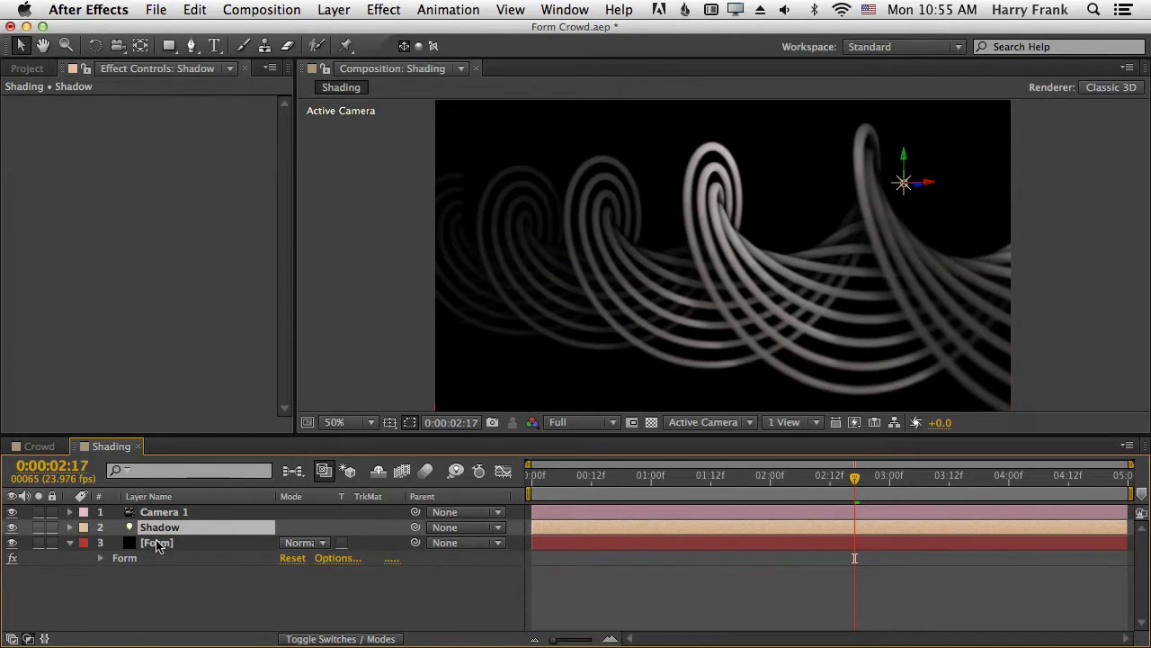
Confirm in Form's Options that the Shadowlet Light name reads Shadow, closing without changes
left_click(130, 557)
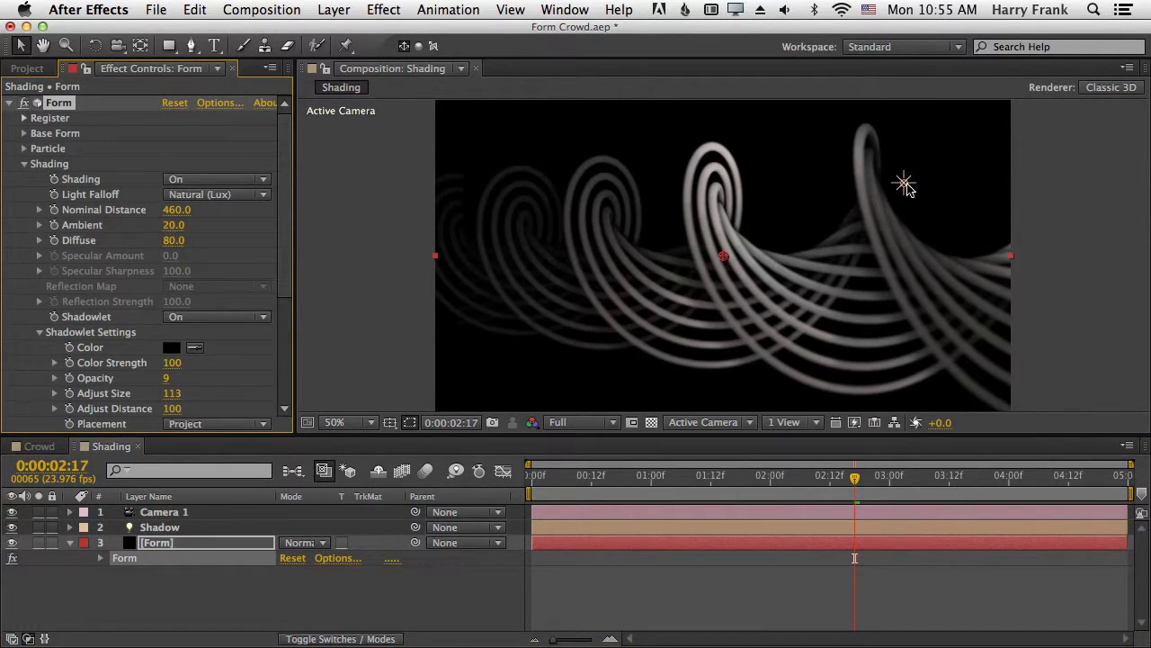
left_click(900, 187)
left_click(133, 555)
left_click(209, 102)
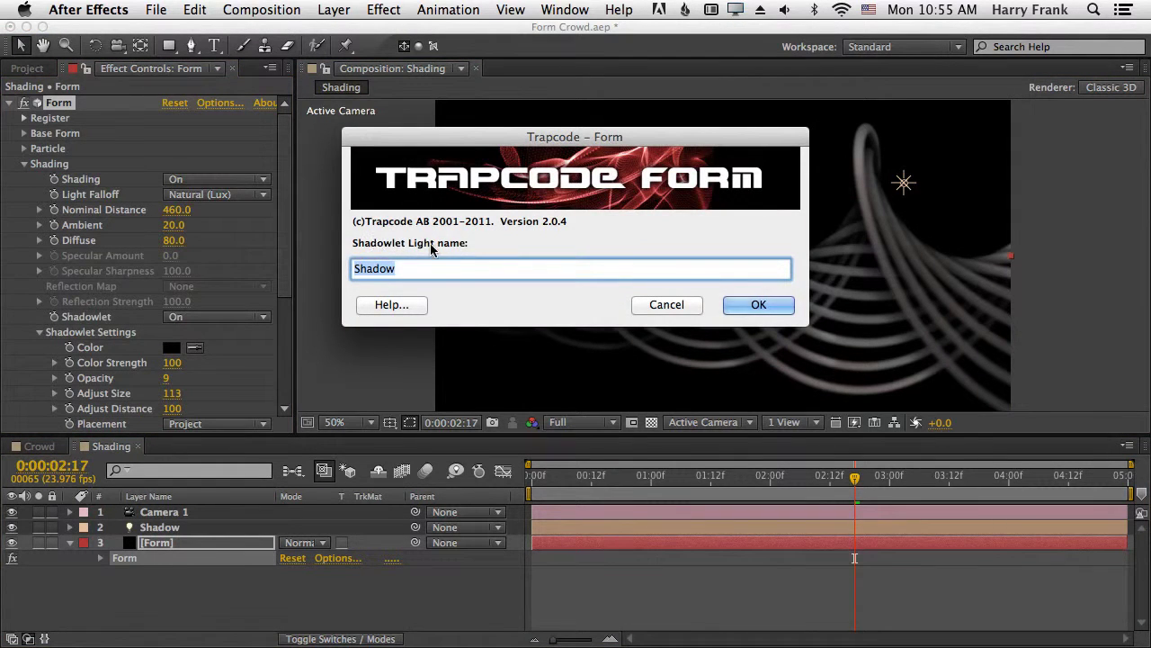
left_click(666, 304)
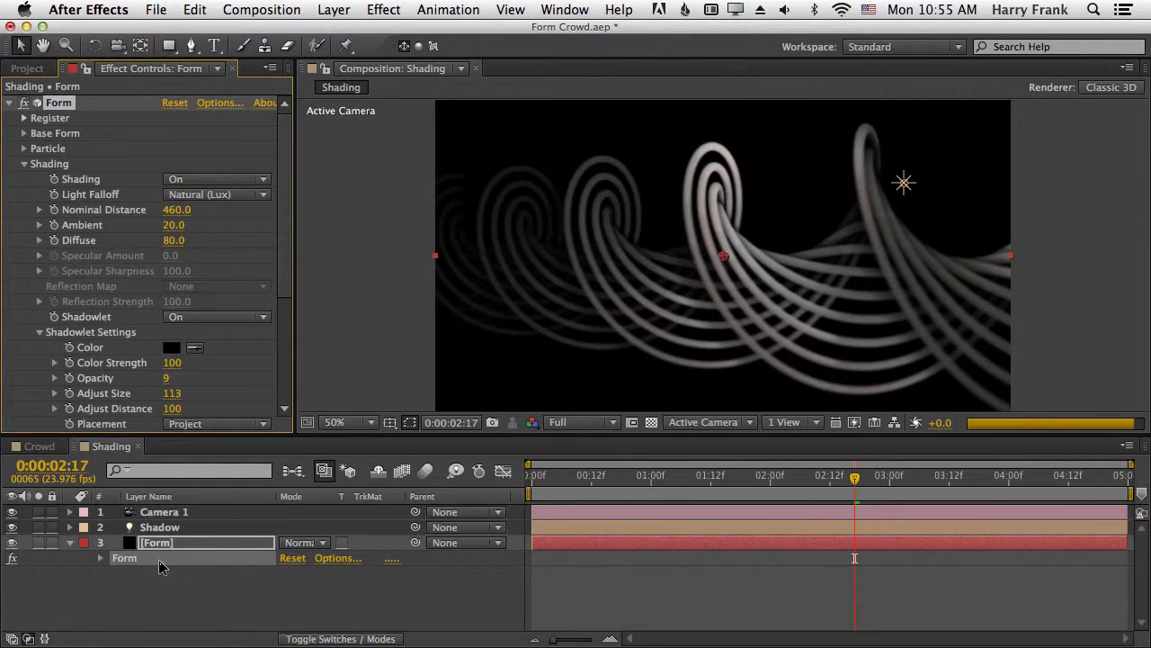
Nudge the Shadow light right and try shadowlet Placement Auto, then Project
left_click(904, 187)
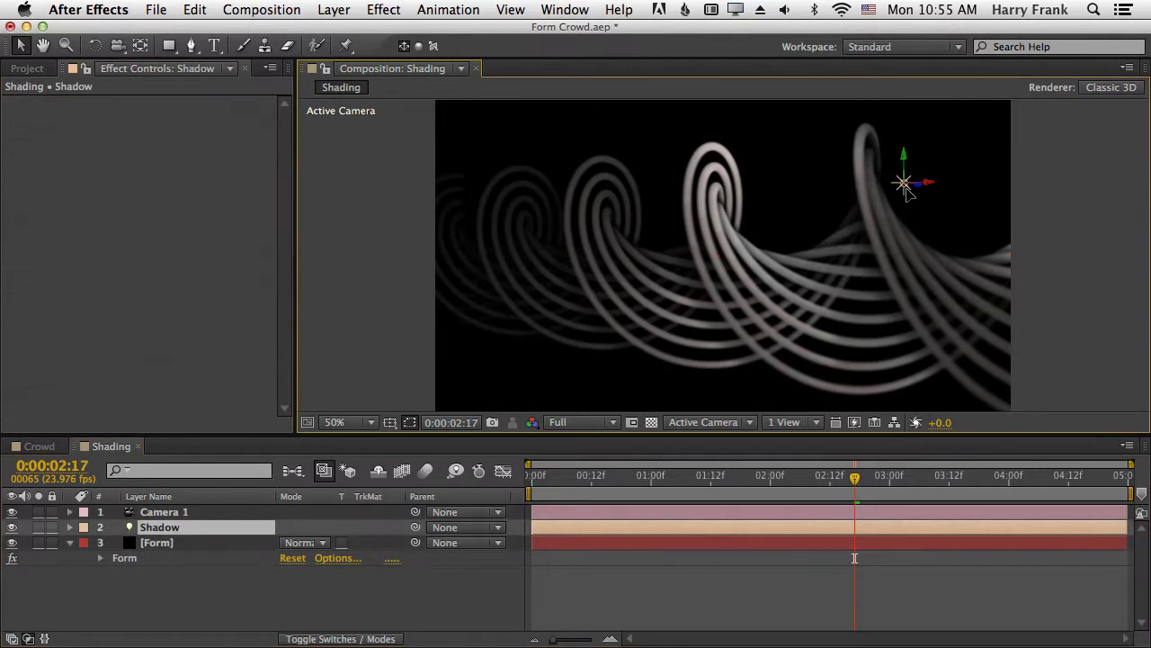
left_click_drag(907, 188, 945, 176)
left_click(148, 542)
scroll(286, 298, "down", 2)
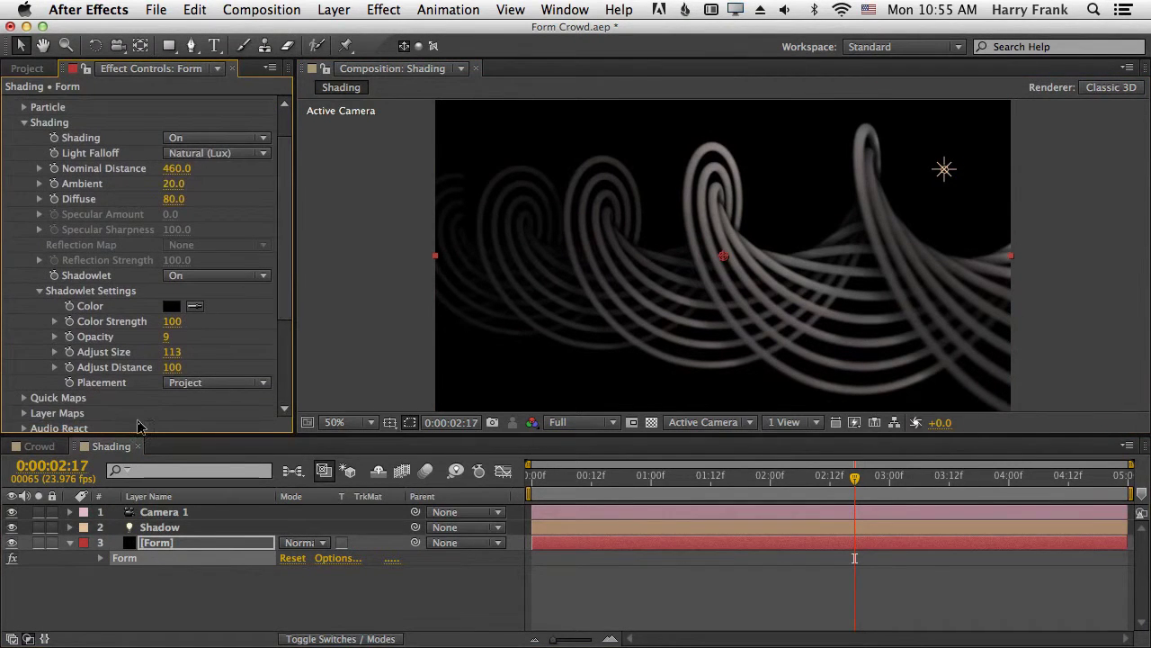
left_click(207, 382)
left_click(203, 407)
left_click(200, 384)
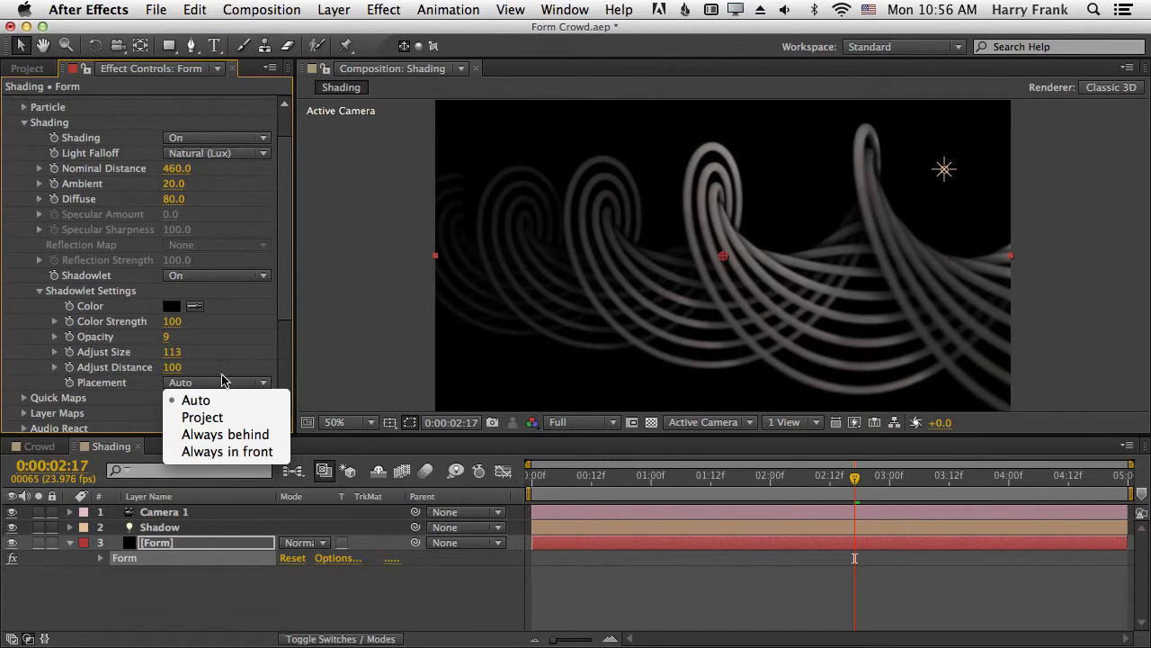
left_click(184, 419)
Move the Shadow light further upper right; compare Always behind and Always in front, settling on Auto
left_click_drag(944, 171, 997, 160)
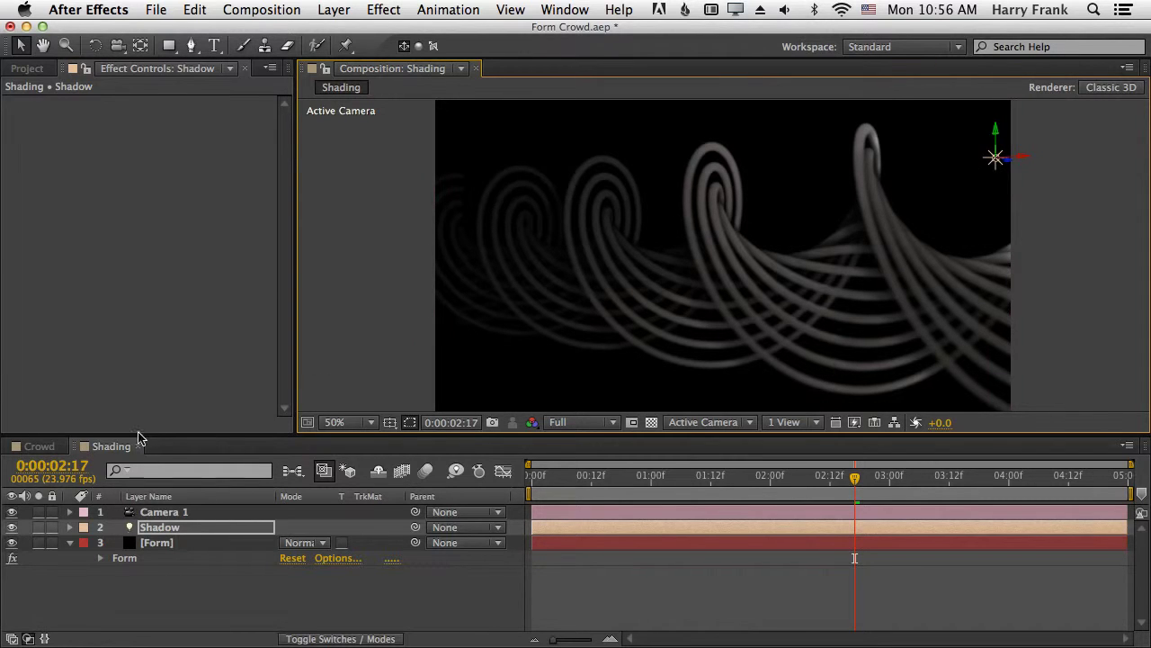
left_click(135, 559)
scroll(234, 360, "down", 3)
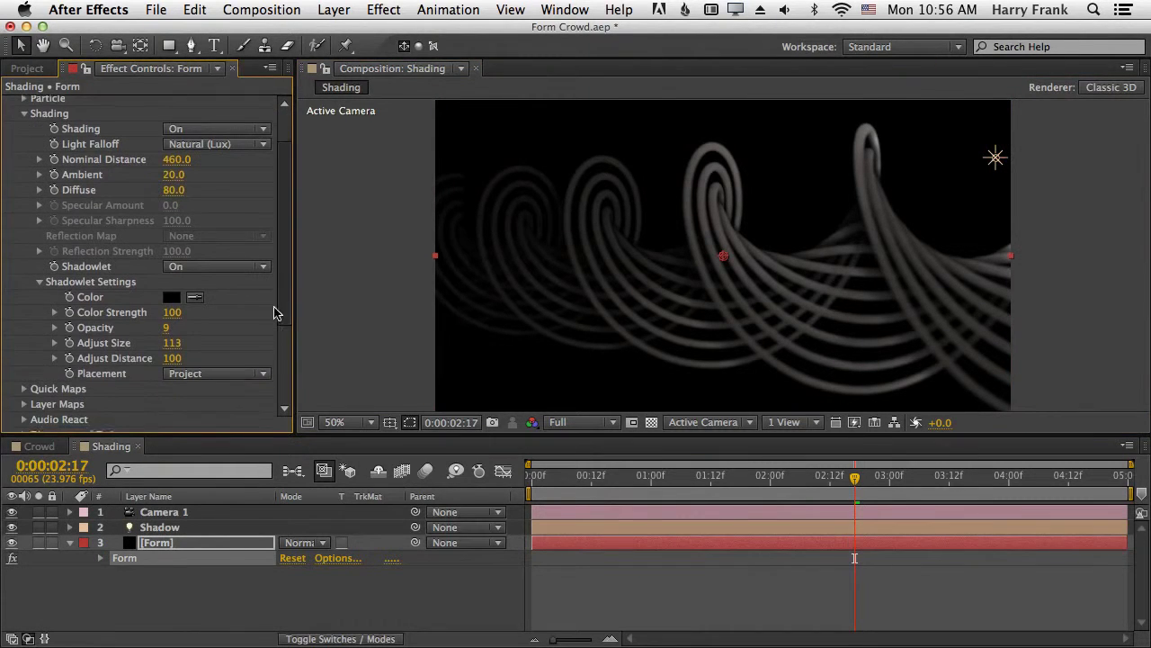
left_click(199, 372)
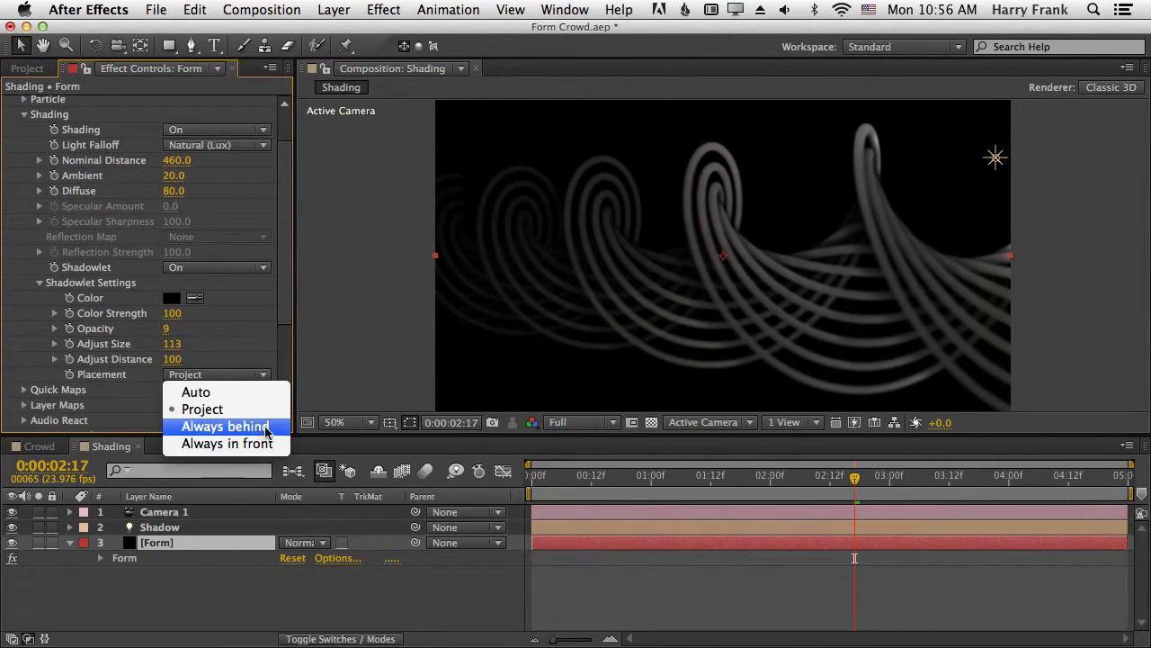
left_click(265, 432)
left_click(240, 374)
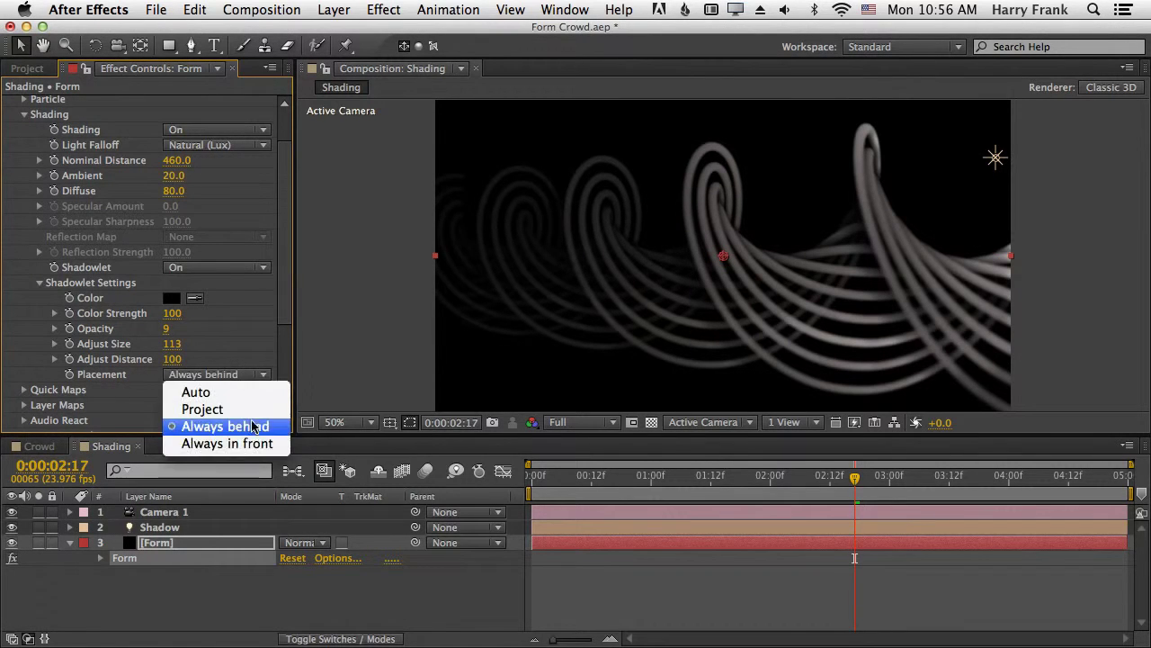
left_click(252, 443)
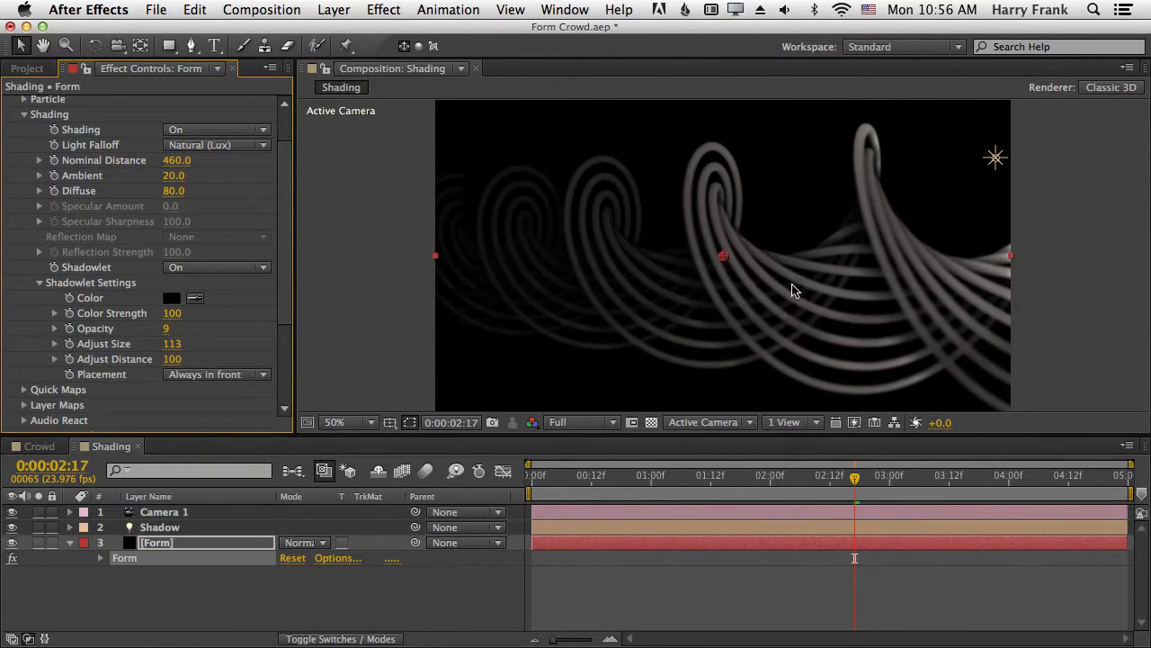
left_click(190, 374)
left_click(193, 394)
left_click(207, 375)
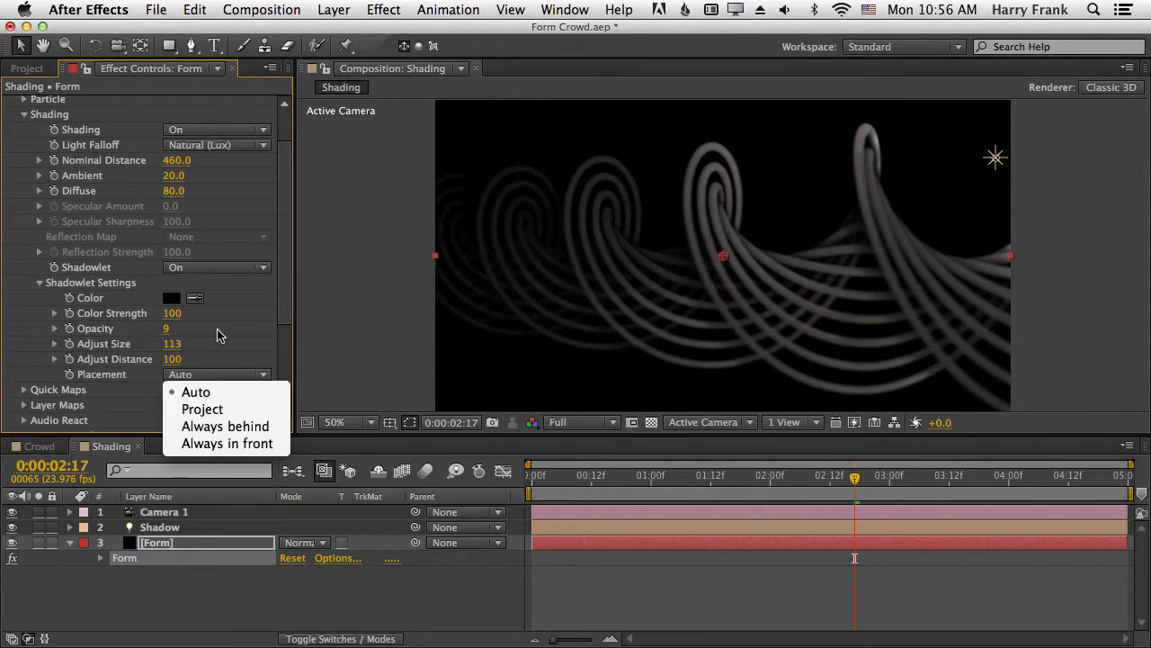
left_click(221, 336)
left_click_drag(995, 160, 979, 174)
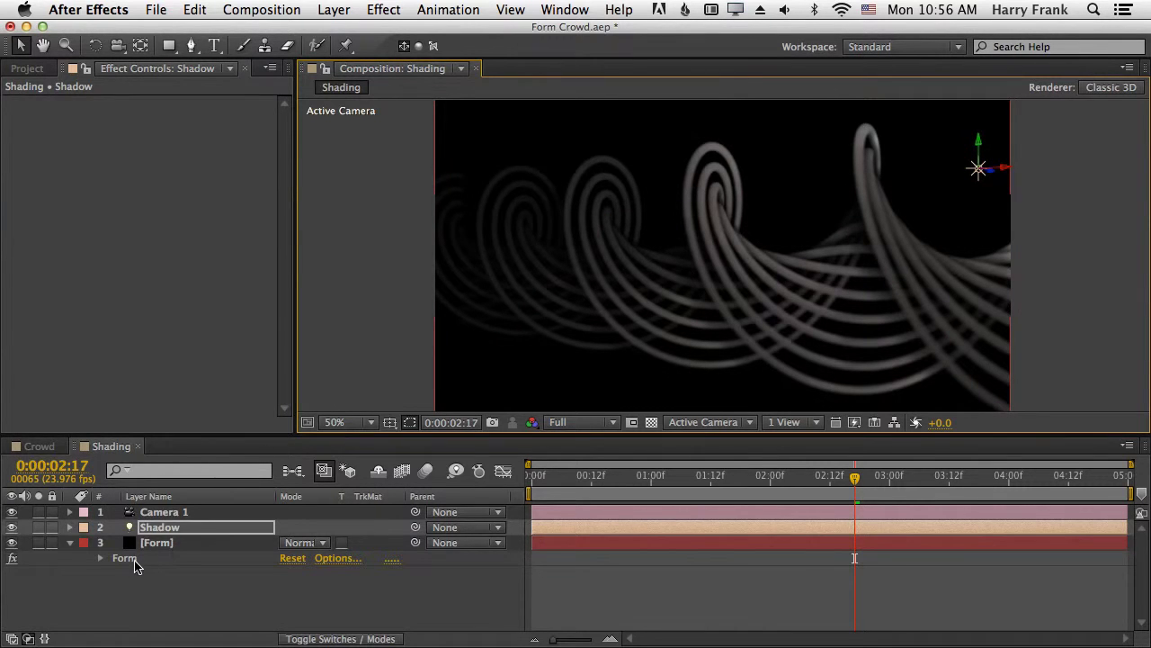
Add a new light with default settings and position it over the left spirals
left_click(214, 544)
left_click(333, 9)
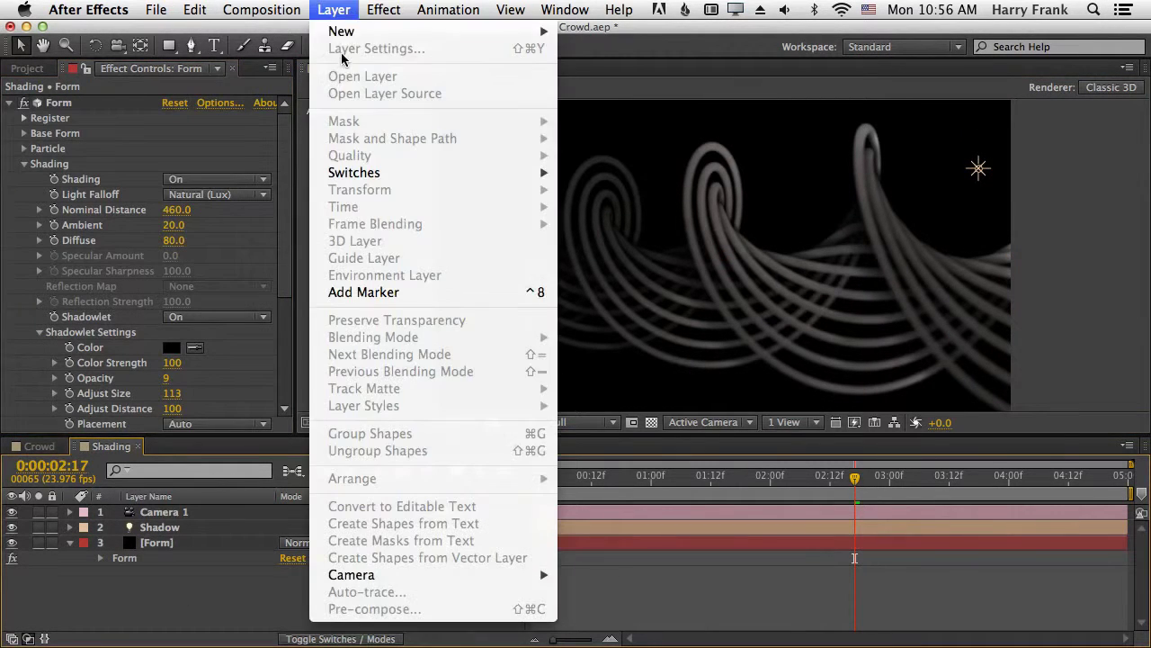
mouse_move(338, 33)
left_click(583, 72)
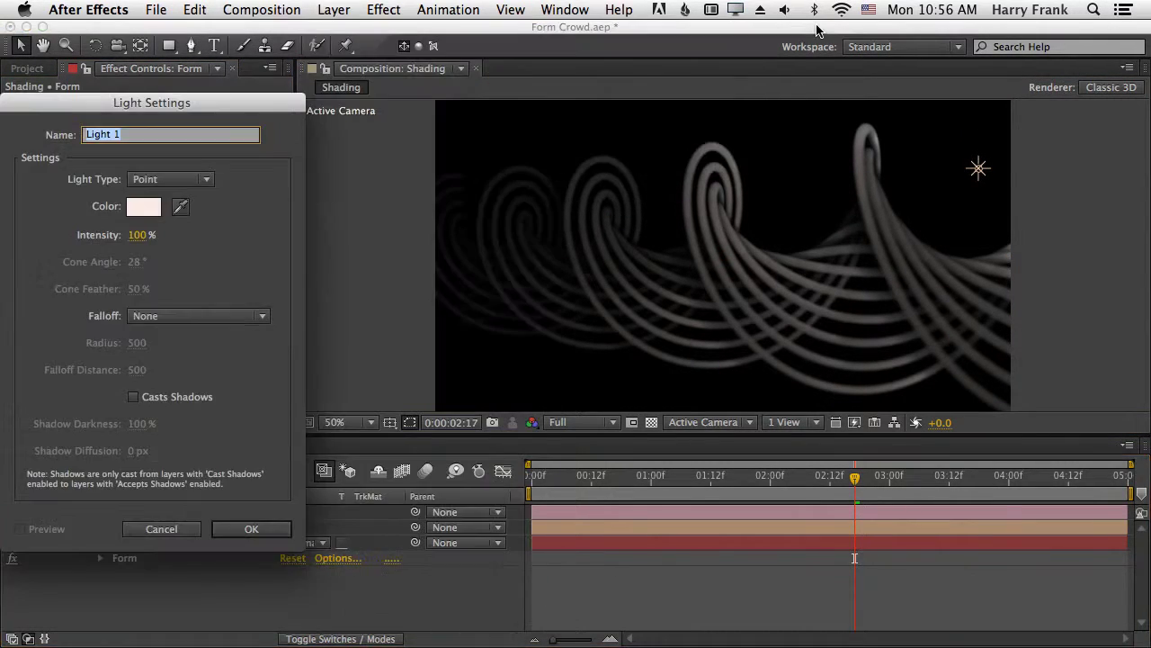
key("Return")
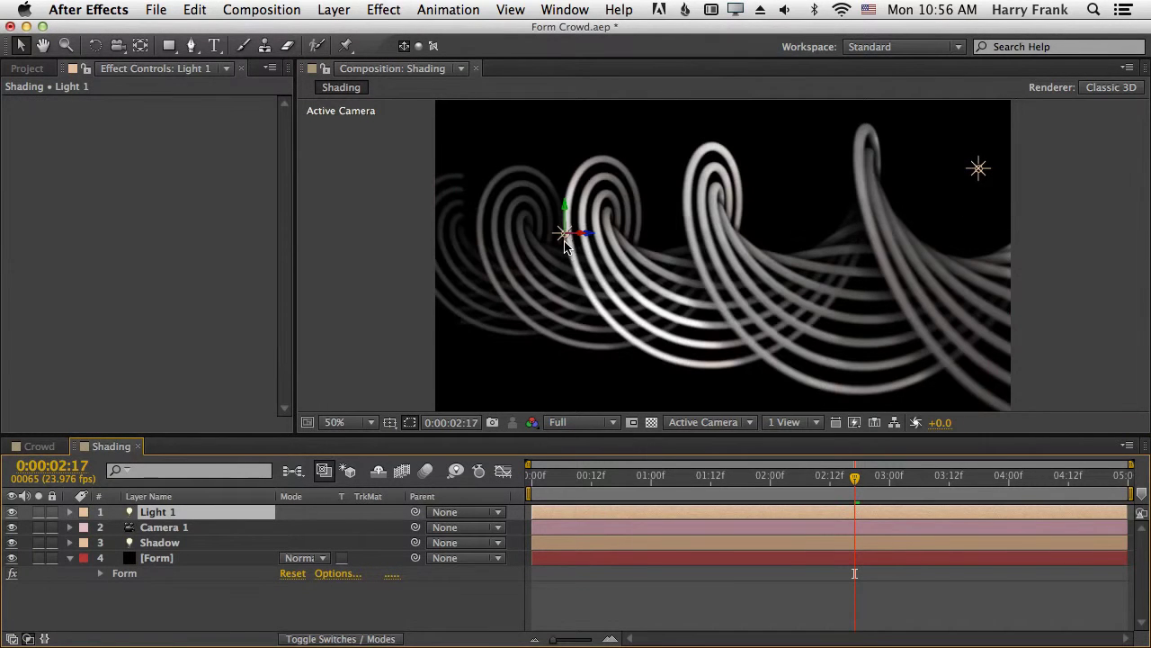
left_click_drag(559, 255, 526, 206)
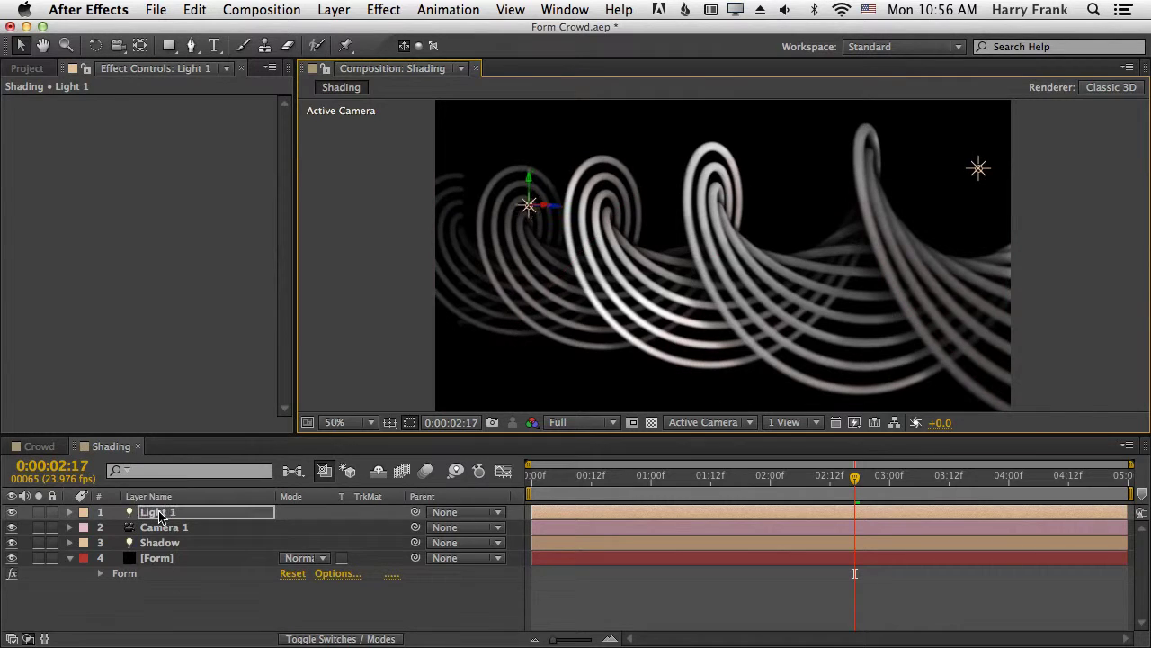
Set Light 1's color to orange so the strings glow warm gold
key("a")
key("a")
left_click(289, 558)
left_click_drag(399, 446, 368, 386)
left_click(738, 378)
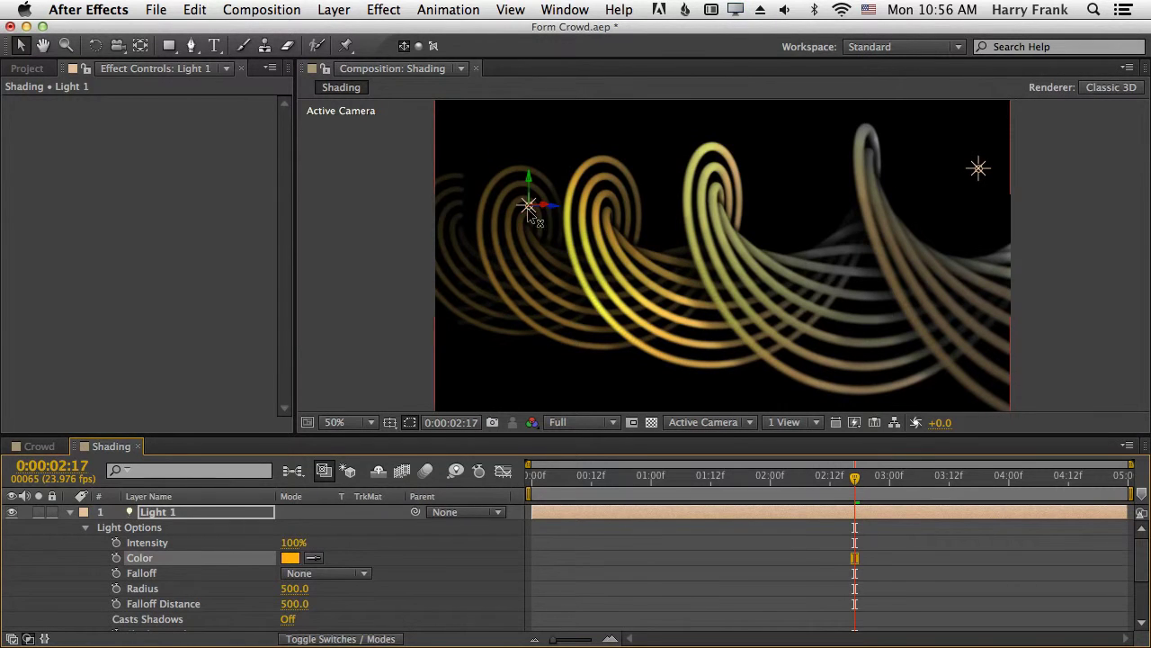
left_click(978, 170)
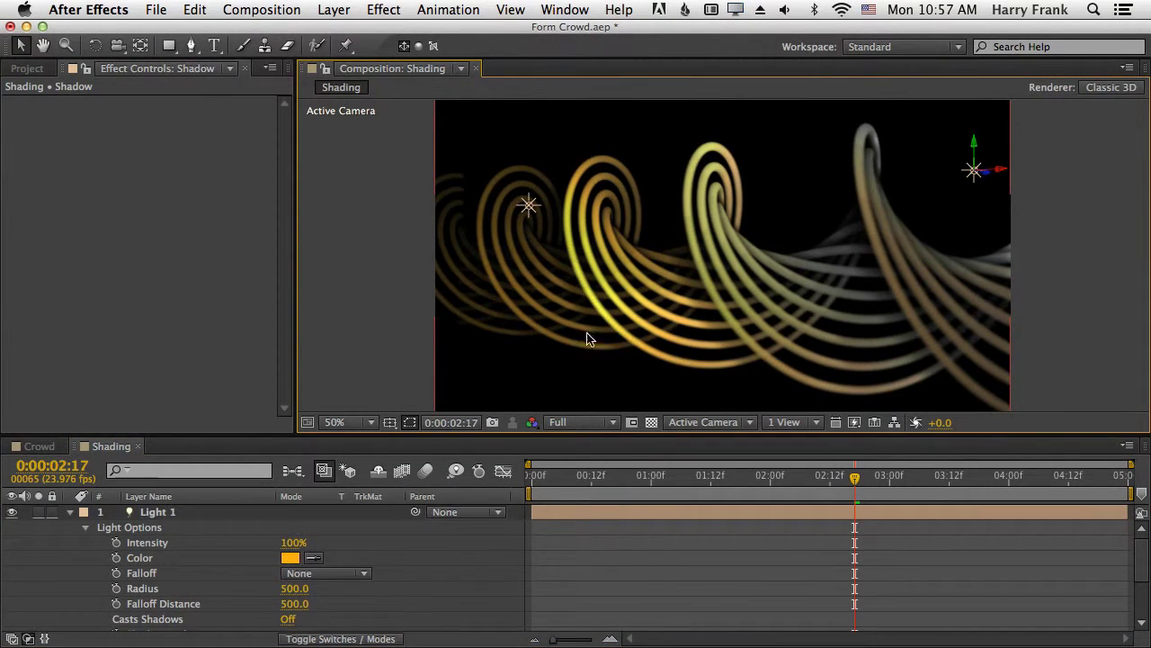
left_click(172, 512)
left_click(674, 262)
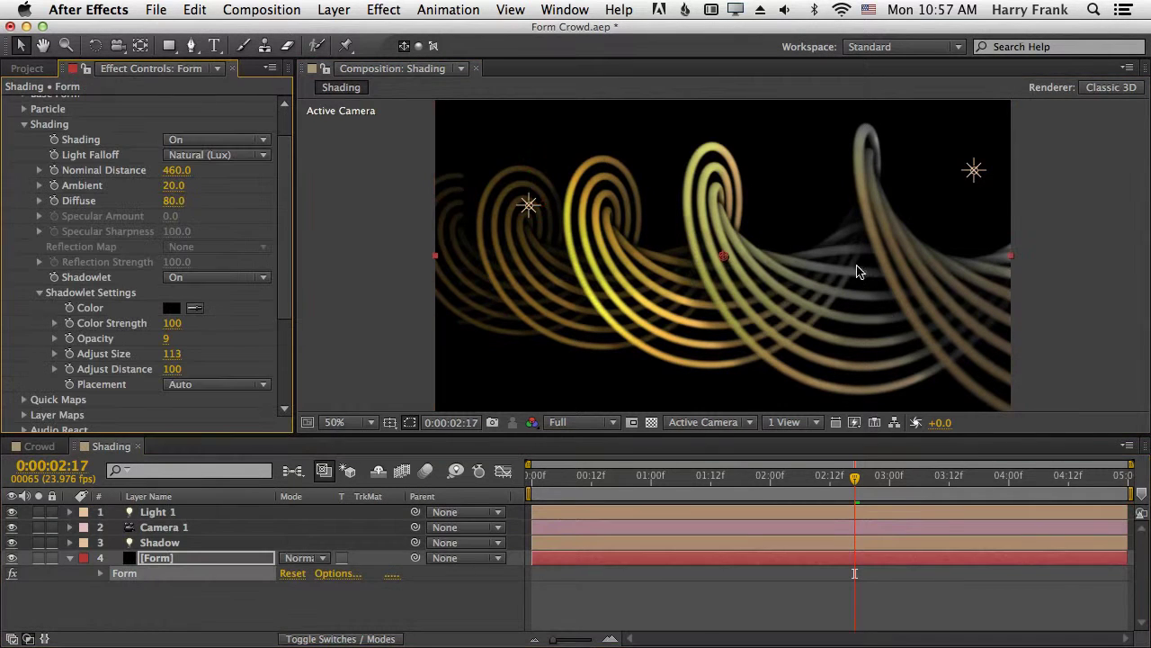